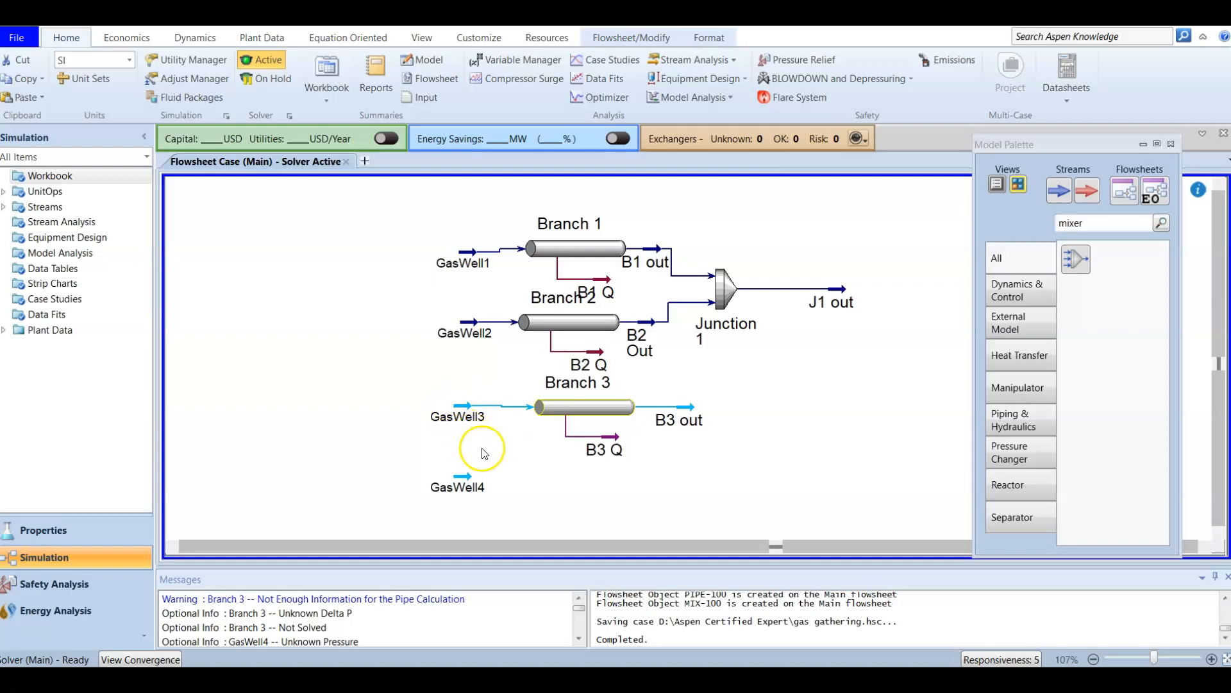
Move the B3 out stream farther from Branch 3 and the J1 out stream closer to Junction 1, keeping the palette clear of the flowsheet.
{"action": "mouse_move", "coordinate": [559, 417]}
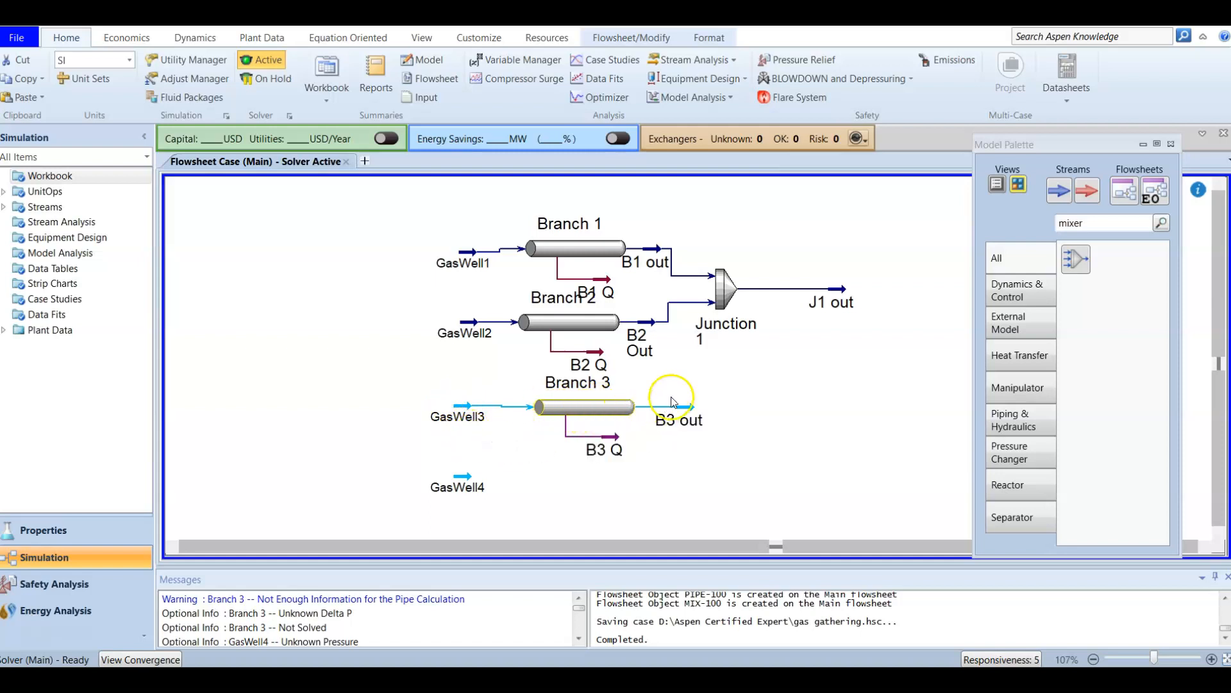
{"action": "mouse_move", "coordinate": [692, 411]}
{"action": "left_click_drag", "start_coordinate": [692, 411], "coordinate": [747, 407]}
{"action": "left_click_drag", "start_coordinate": [1034, 152], "coordinate": [145, 110]}
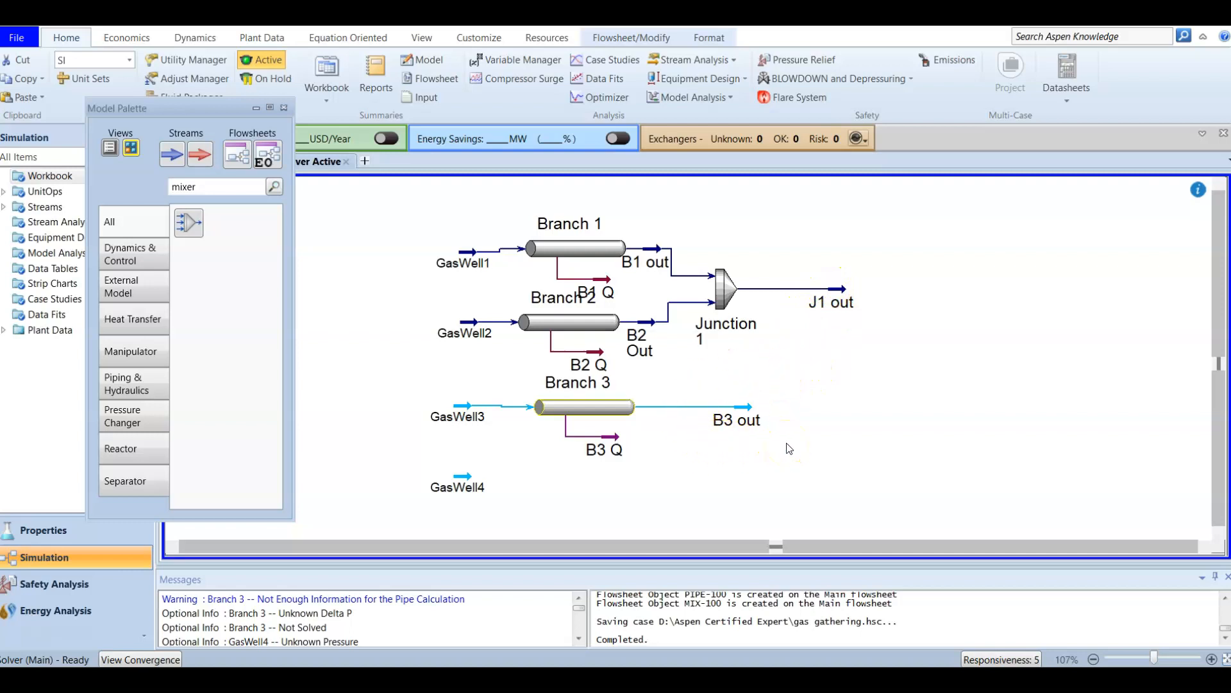
{"action": "left_click", "coordinate": [812, 429]}
{"action": "left_click_drag", "start_coordinate": [834, 289], "coordinate": [777, 290]}
{"action": "left_click", "coordinate": [857, 327]}
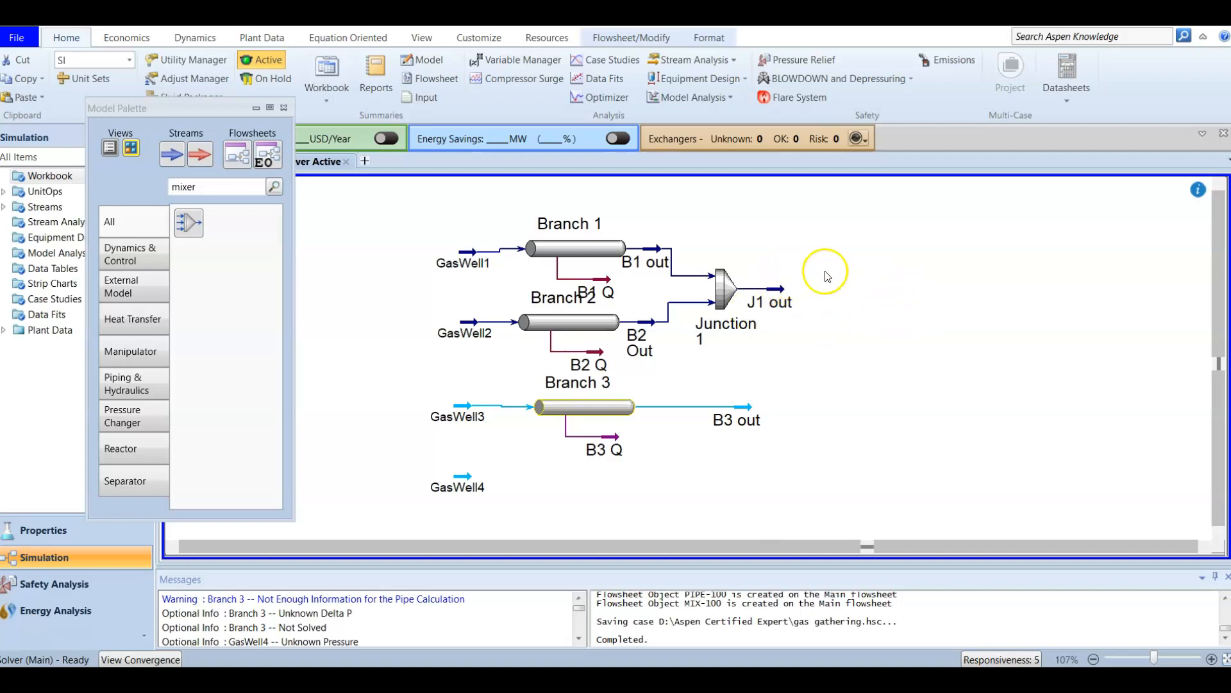
Add a pipe segment to the flowsheet beside the J1 out stream and name it Branch 4.
{"action": "left_click", "coordinate": [232, 186]}
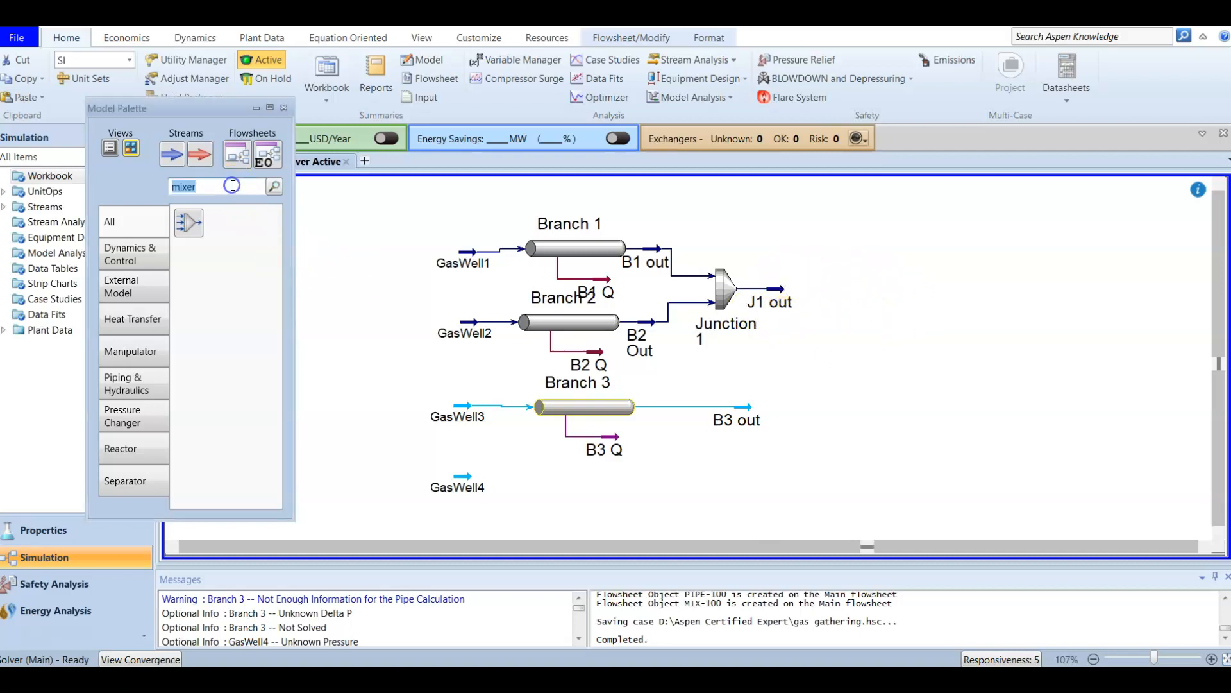
{"action": "type", "text": "pipe"}
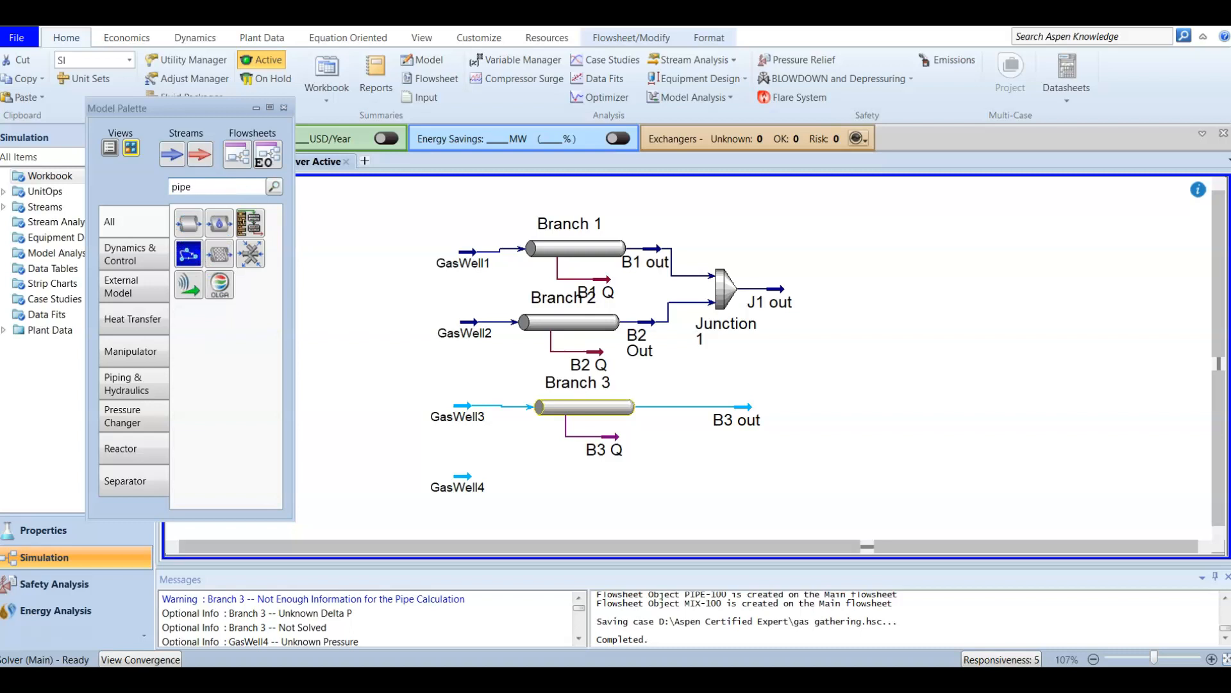
{"action": "left_click_drag", "start_coordinate": [175, 177], "coordinate": [943, 327]}
{"action": "double_click", "coordinate": [859, 286]}
{"action": "left_click", "coordinate": [329, 210]}
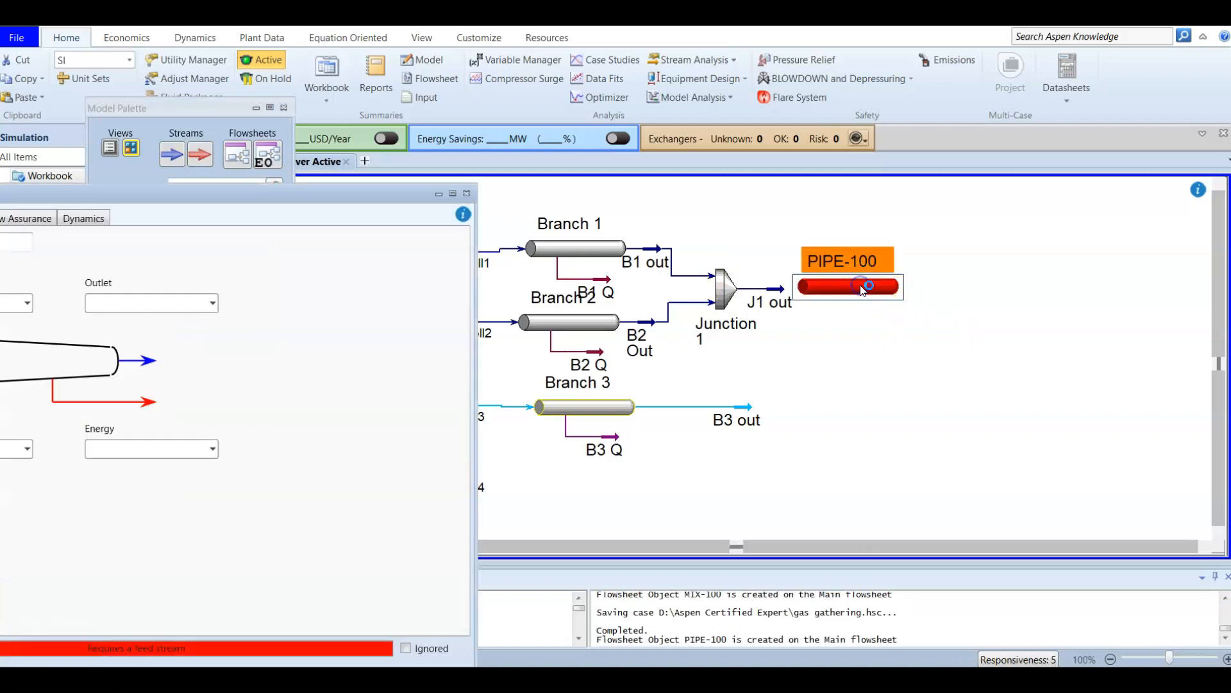
{"action": "left_click", "coordinate": [487, 191]}
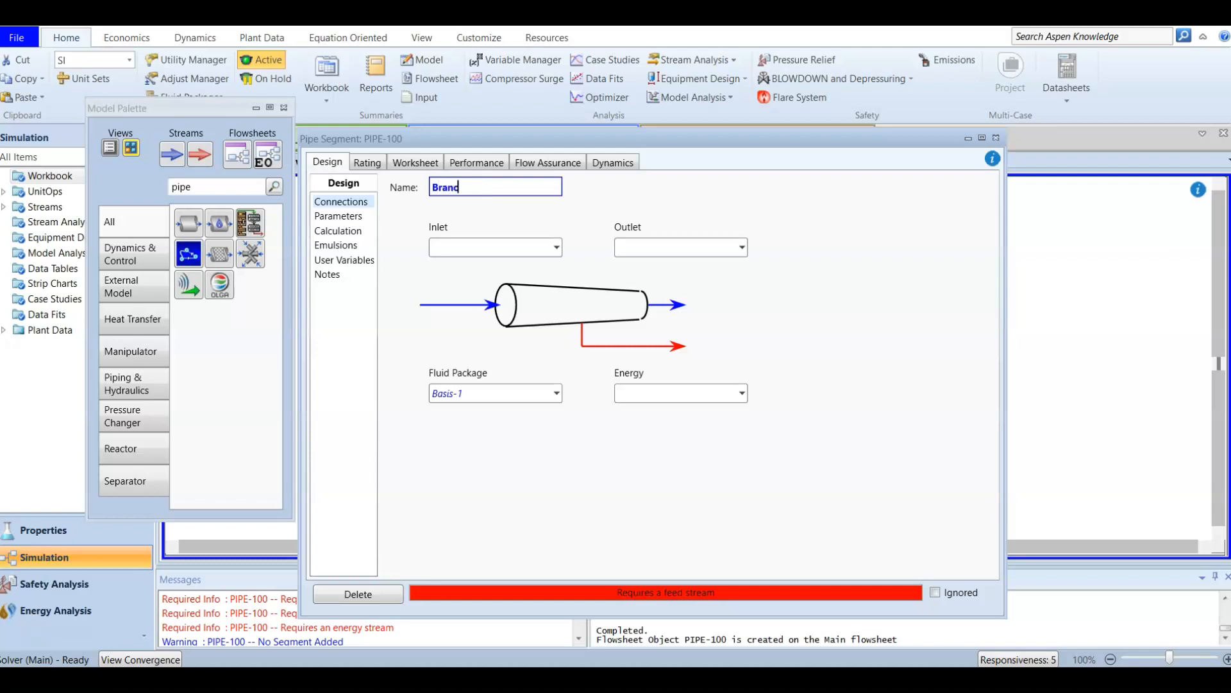
{"action": "type", "text": "Branch 4"}
{"action": "key", "text": "Return"}
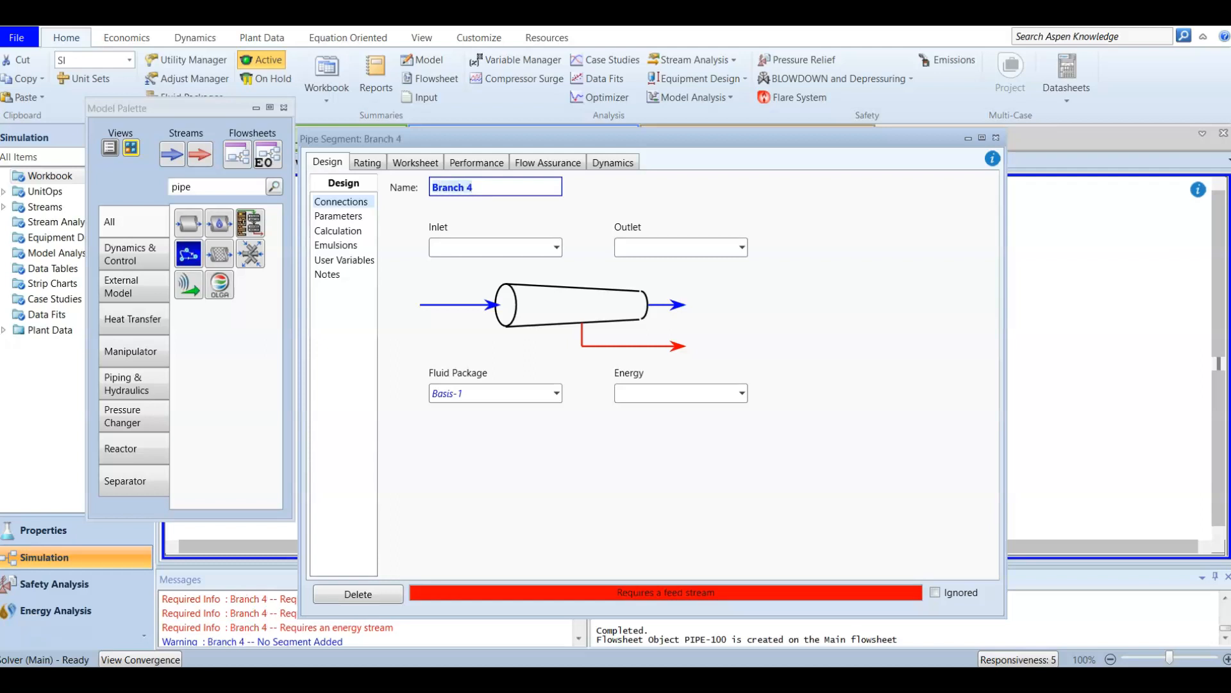
Connect Branch 4 with J1 out as inlet, B4 out as outlet and B4 Q as energy stream.
{"action": "left_click", "coordinate": [556, 247]}
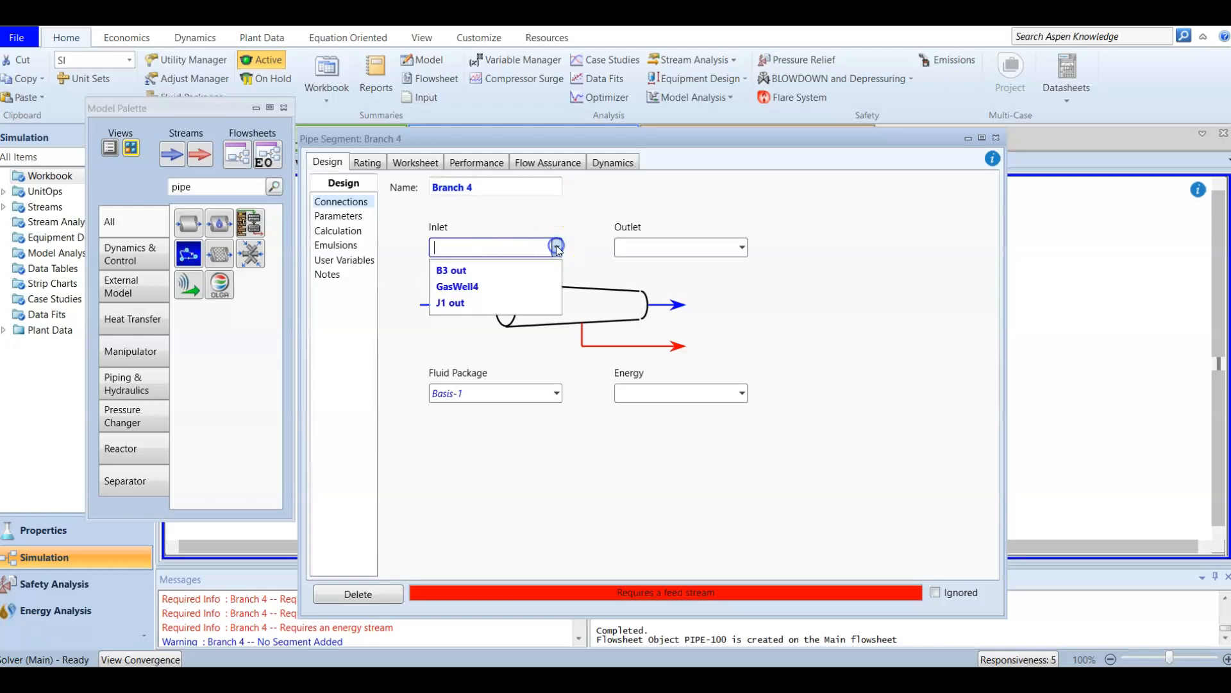
{"action": "left_click", "coordinate": [532, 304]}
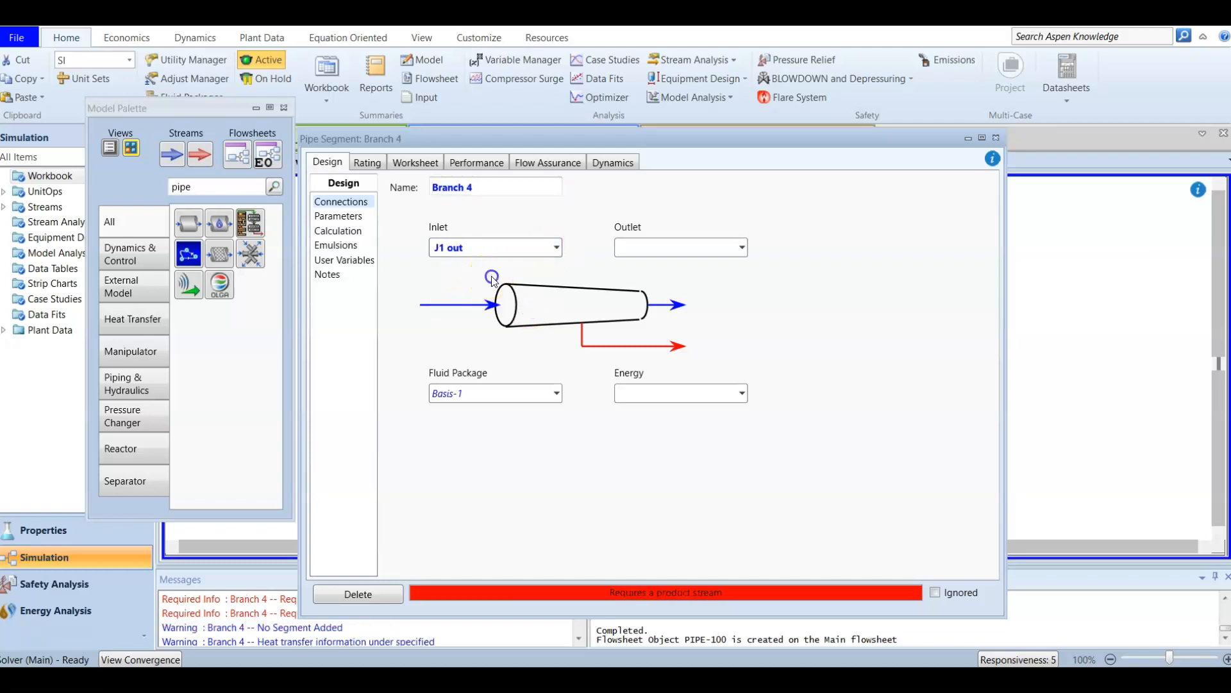
{"action": "left_click", "coordinate": [670, 247]}
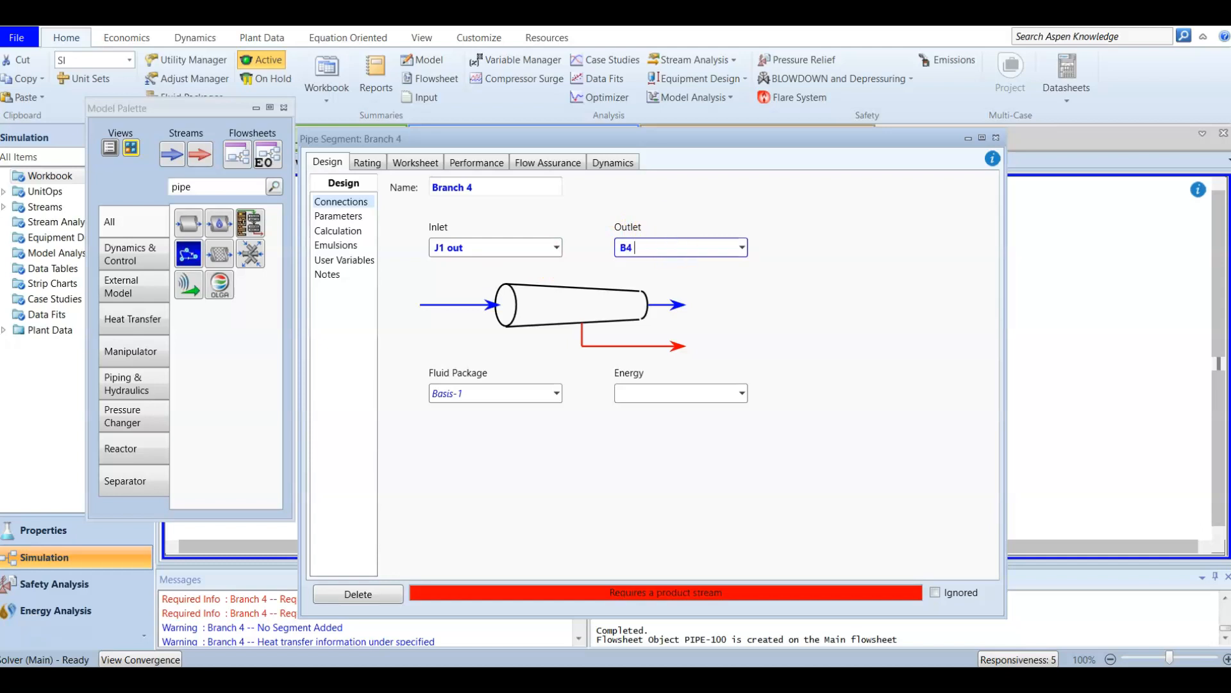
{"action": "left_click", "coordinate": [712, 390]}
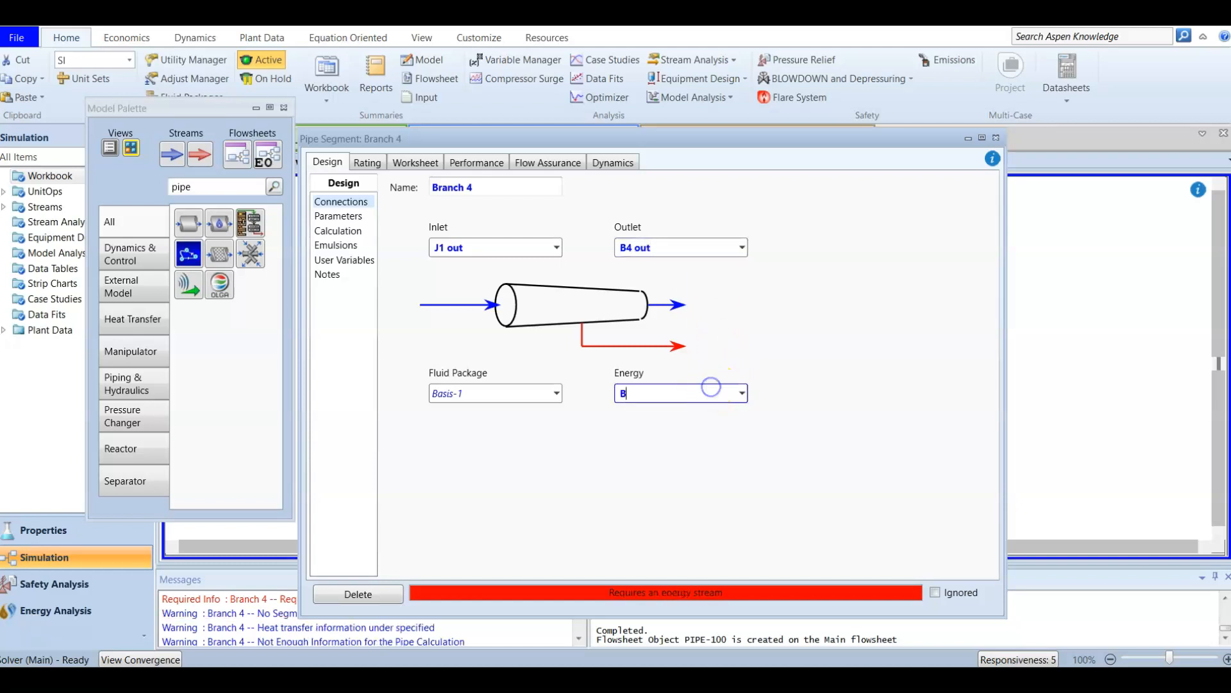
{"action": "type", "text": "B4 Q"}
{"action": "key", "text": "Return"}
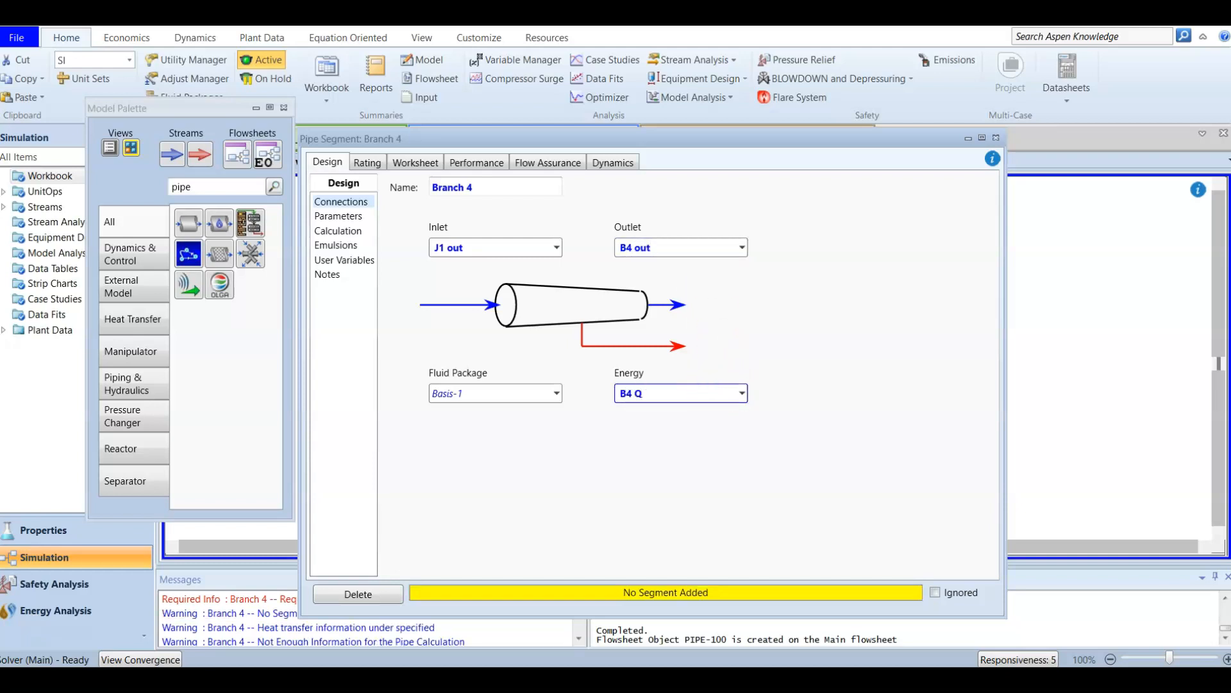
Set Branch 4's horizontal, vertical and inclined pipe flow correlations to Tulsa Unified Model (2-Phase).
{"action": "left_click", "coordinate": [337, 216]}
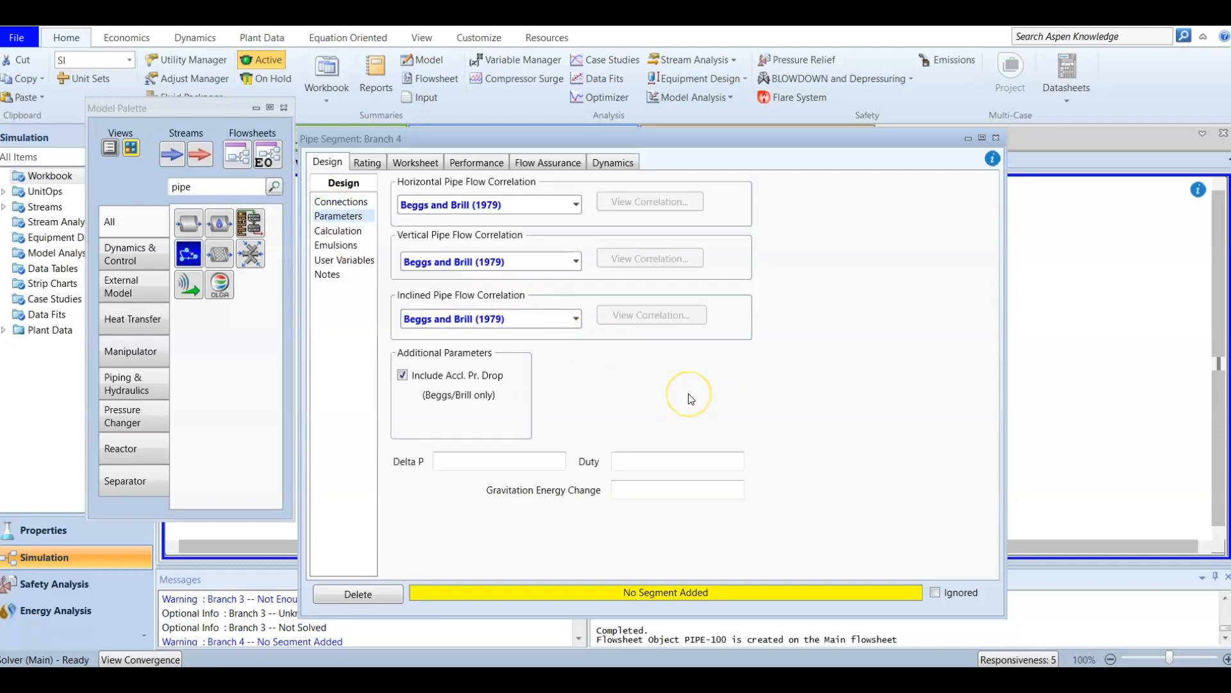
{"action": "left_click_drag", "start_coordinate": [914, 136], "coordinate": [865, 395]}
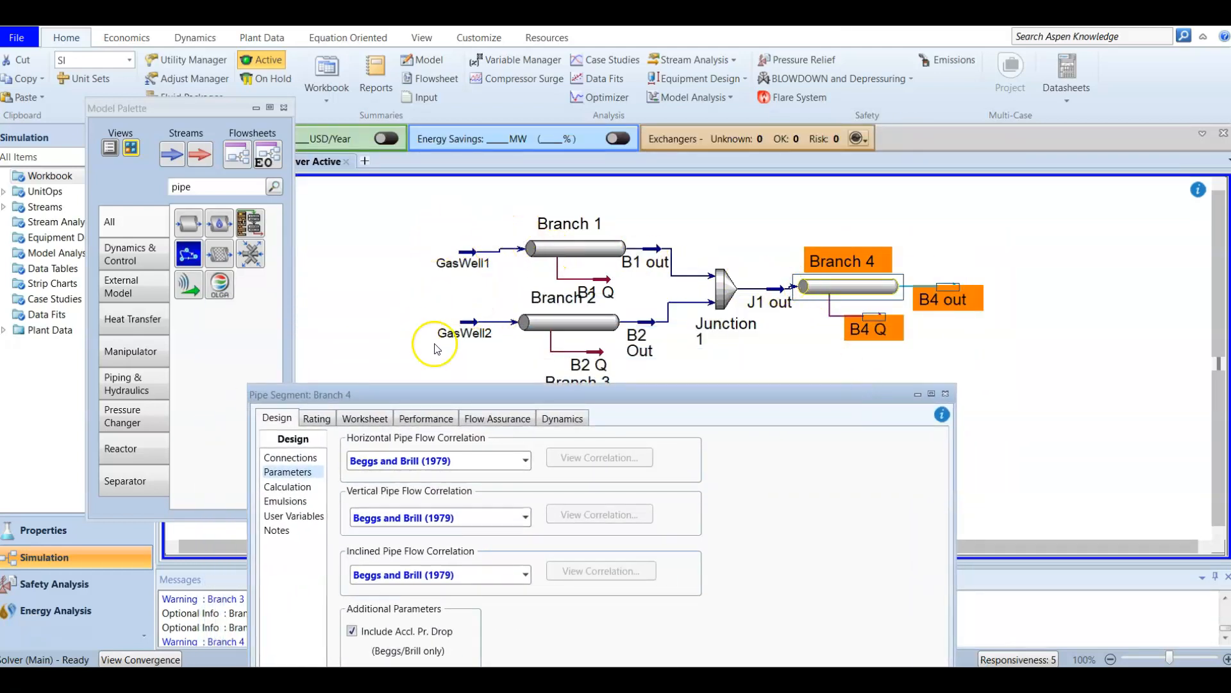
{"action": "left_click_drag", "start_coordinate": [697, 402], "coordinate": [865, 114]}
{"action": "left_click", "coordinate": [693, 172]}
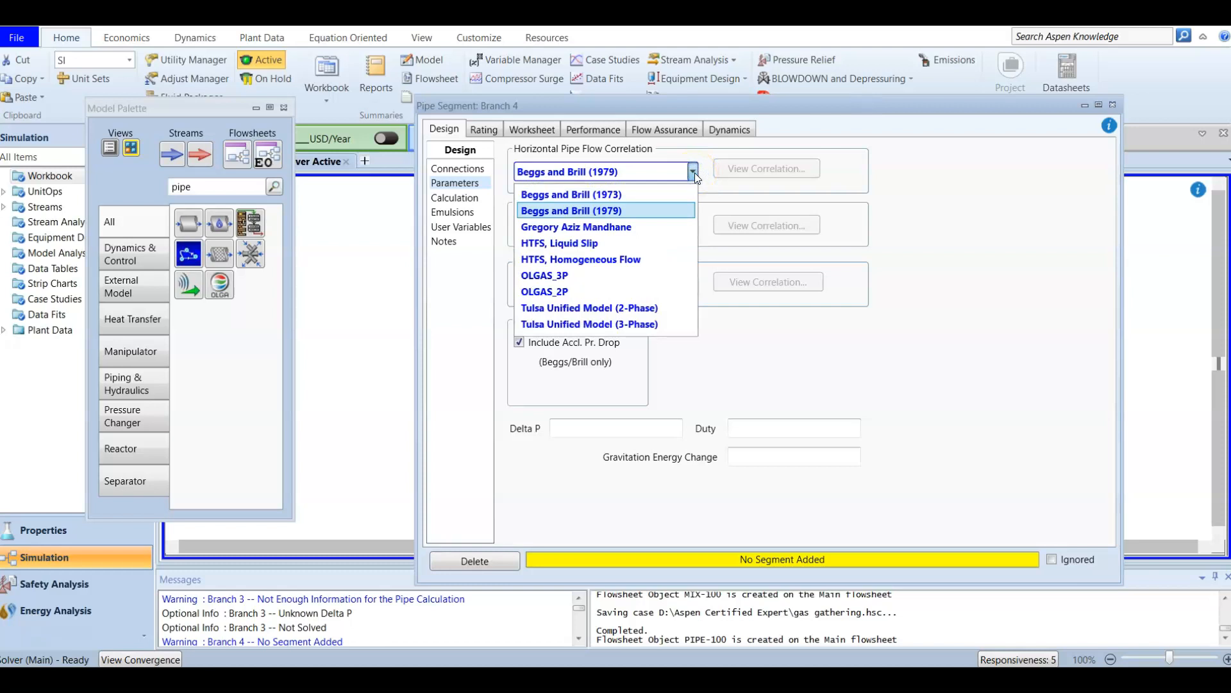
{"action": "left_click", "coordinate": [609, 309]}
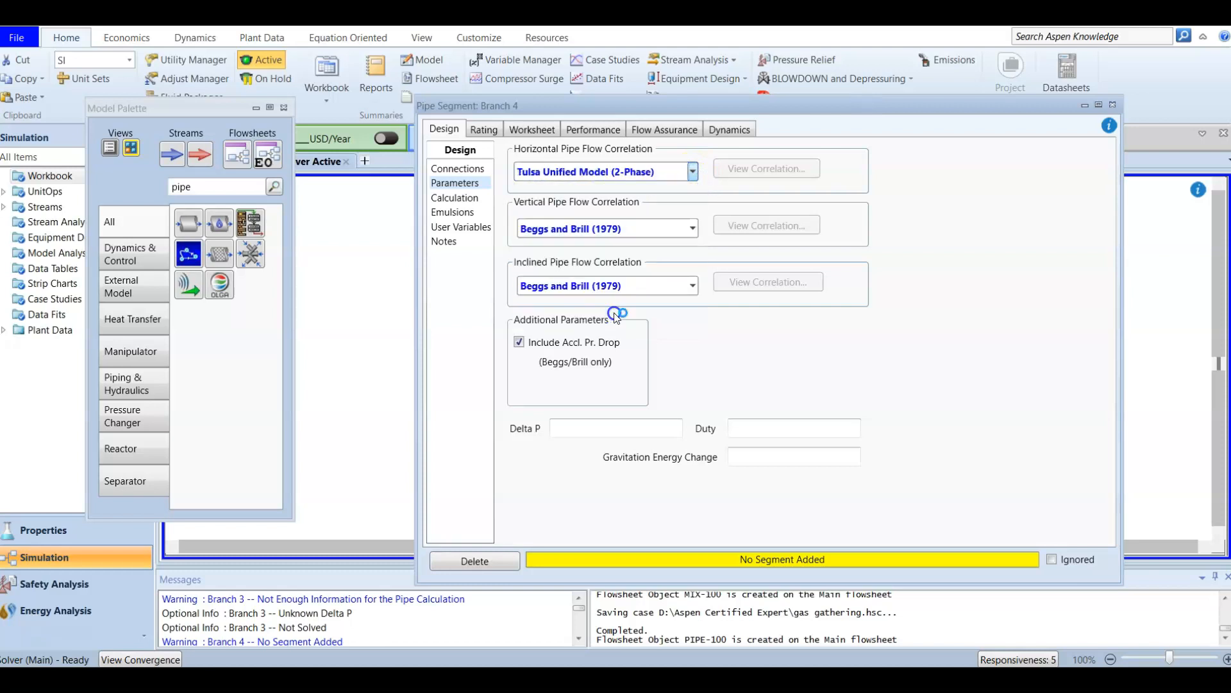
{"action": "left_click", "coordinate": [693, 228]}
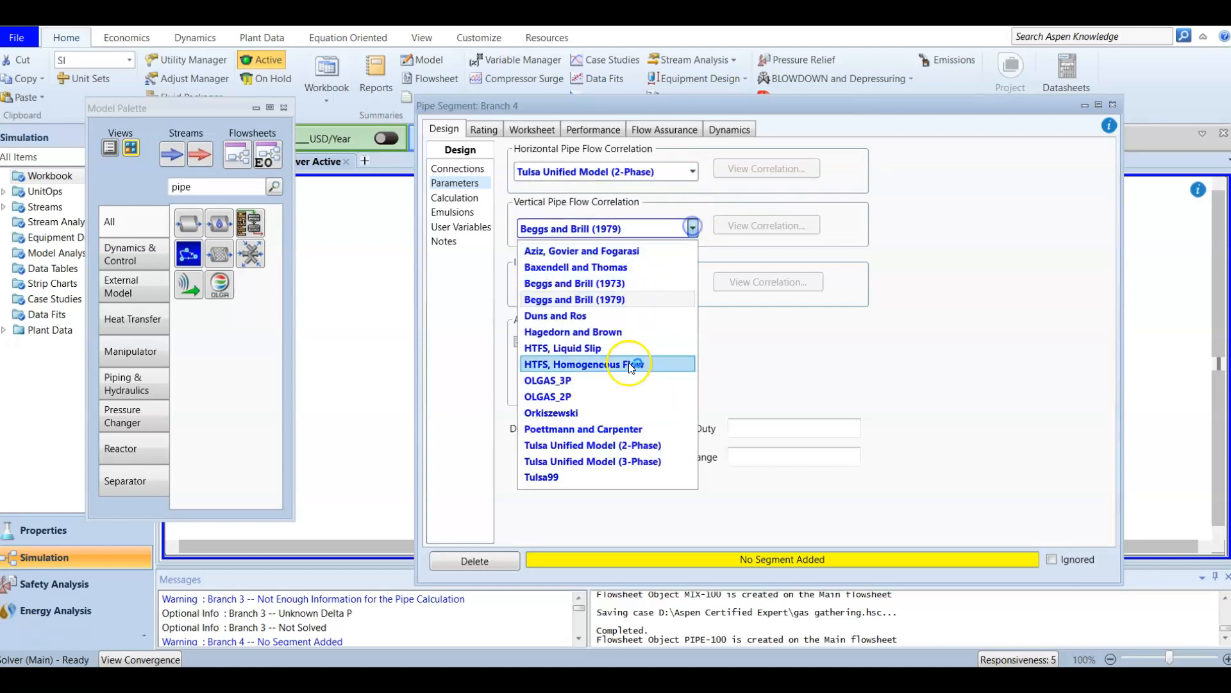
{"action": "left_click", "coordinate": [616, 445]}
{"action": "left_click", "coordinate": [692, 286]}
{"action": "left_click", "coordinate": [619, 423]}
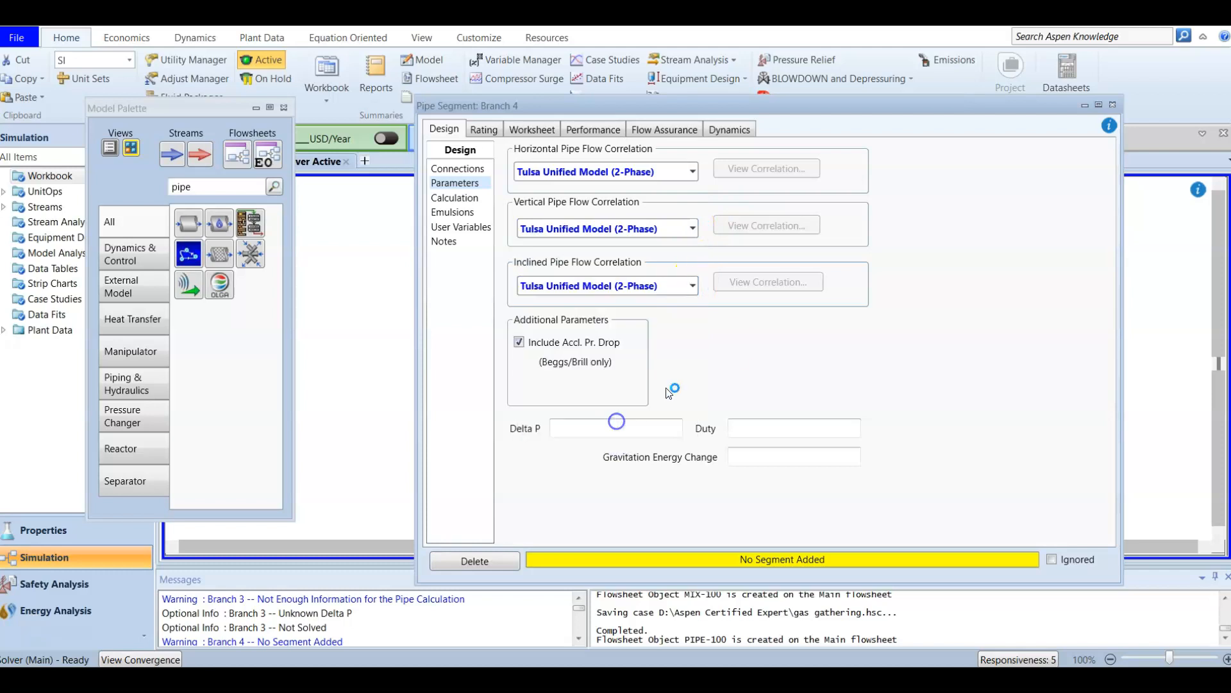
Append a sizing segment to Branch 4 with a length of 355 m and an elevation change of -4 m.
{"action": "left_click", "coordinate": [477, 131]}
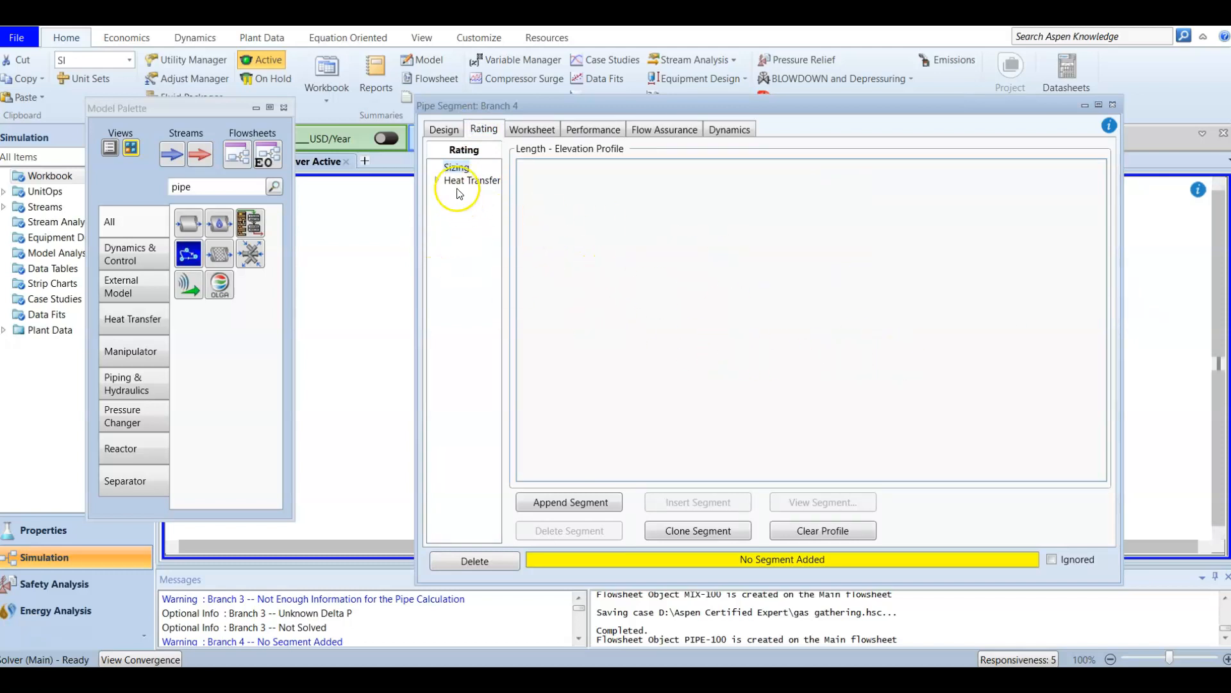
{"action": "left_click", "coordinate": [589, 505]}
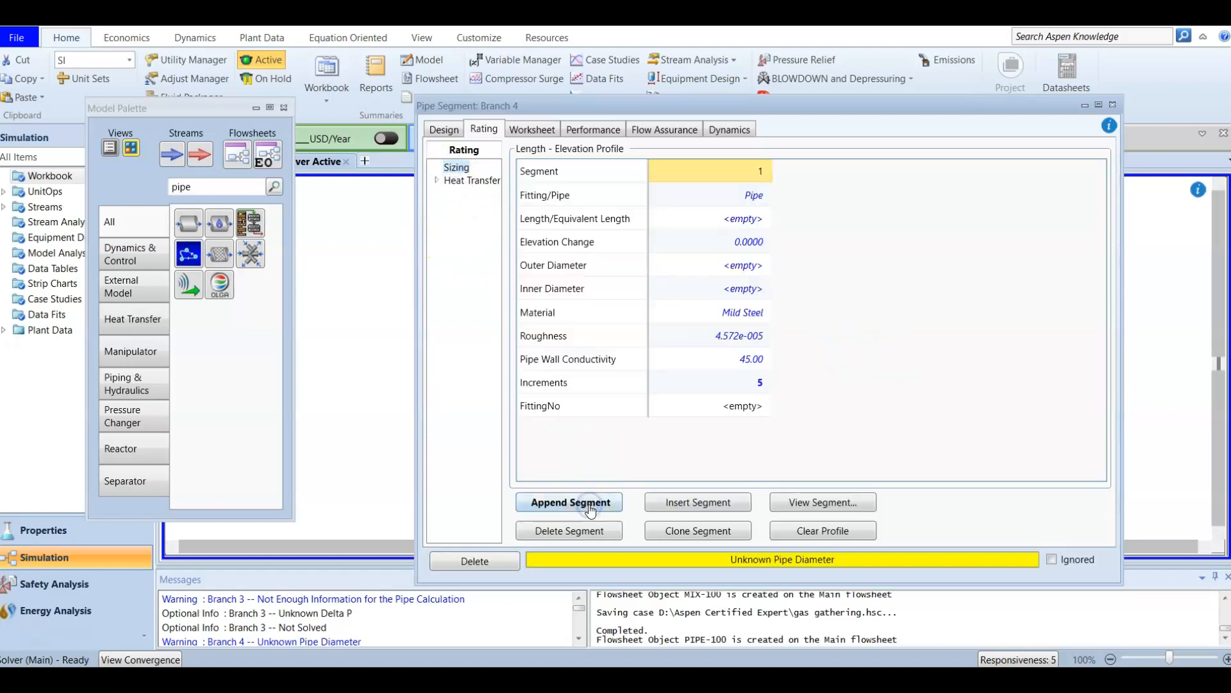
{"action": "left_click", "coordinate": [736, 221]}
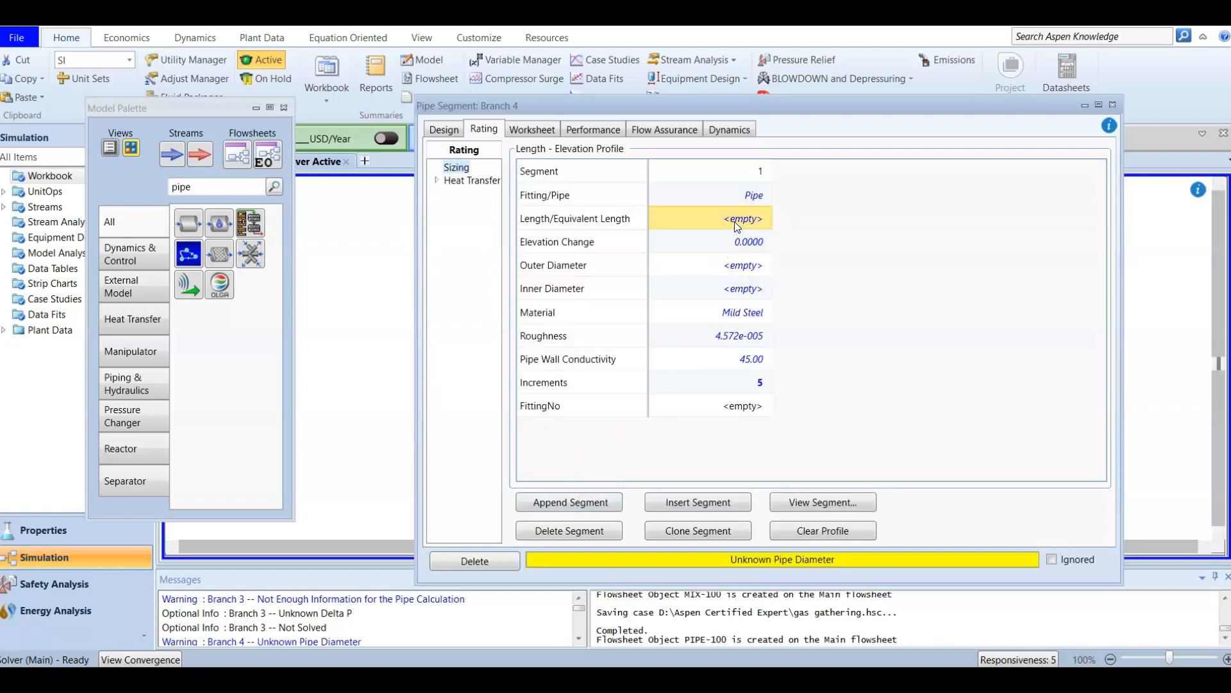
{"action": "type", "text": "3"}
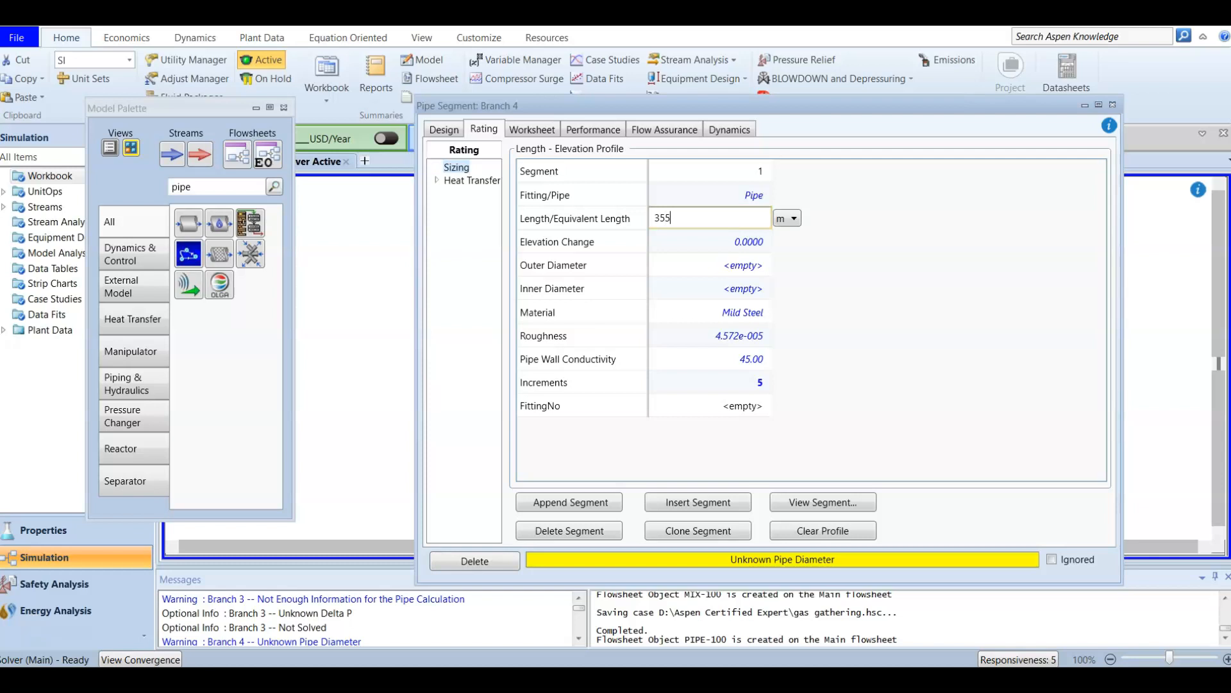
{"action": "type", "text": "55"}
{"action": "key", "text": "Return"}
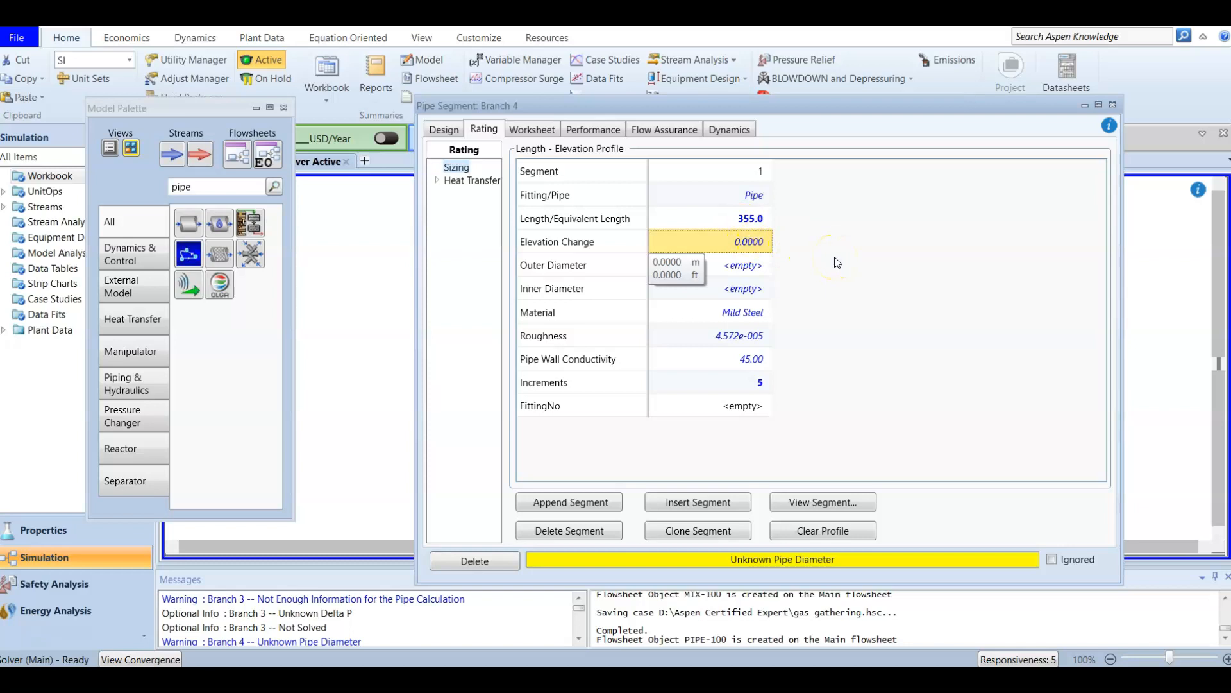
{"action": "type", "text": "-4"}
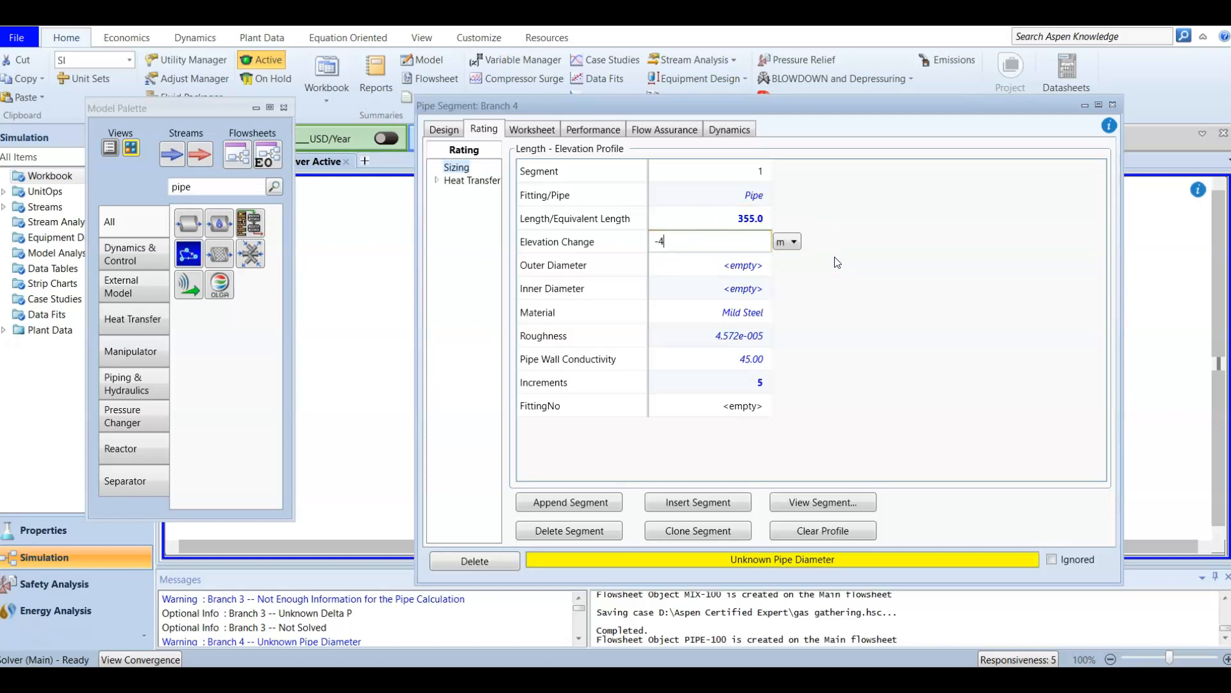
{"action": "key", "text": "Return"}
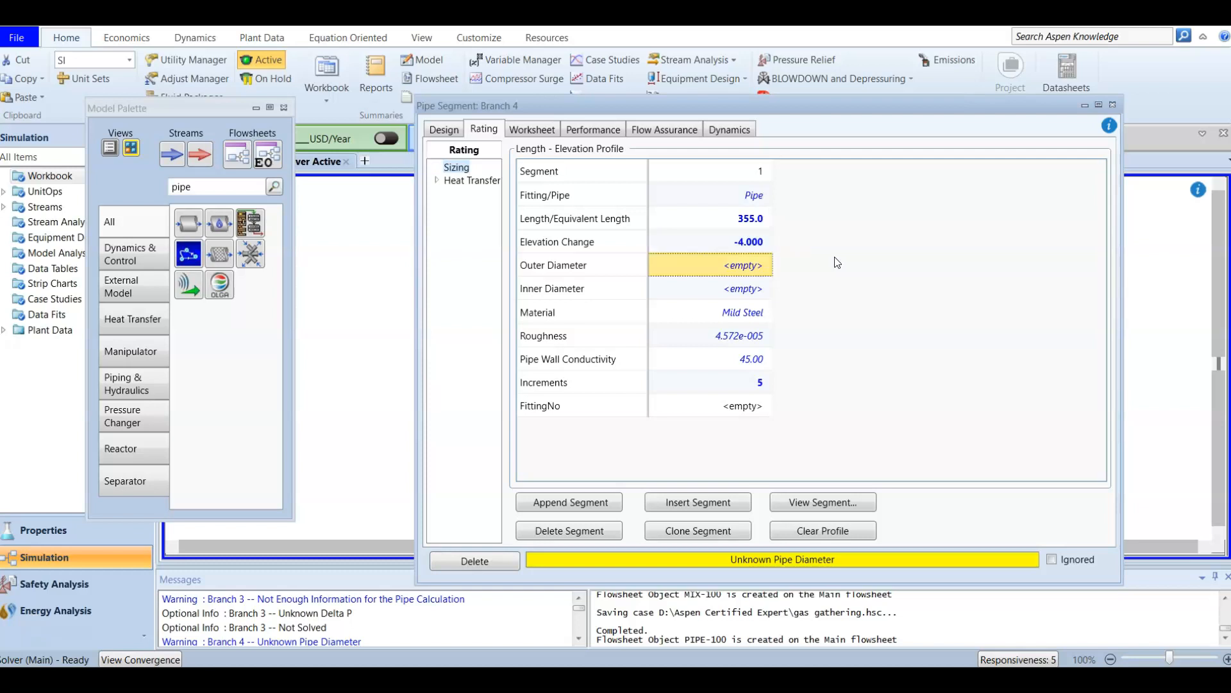
Specify the Branch 4 segment as Schedule 40 pipe with a nominal diameter of 100 mm.
{"action": "left_click", "coordinate": [843, 506]}
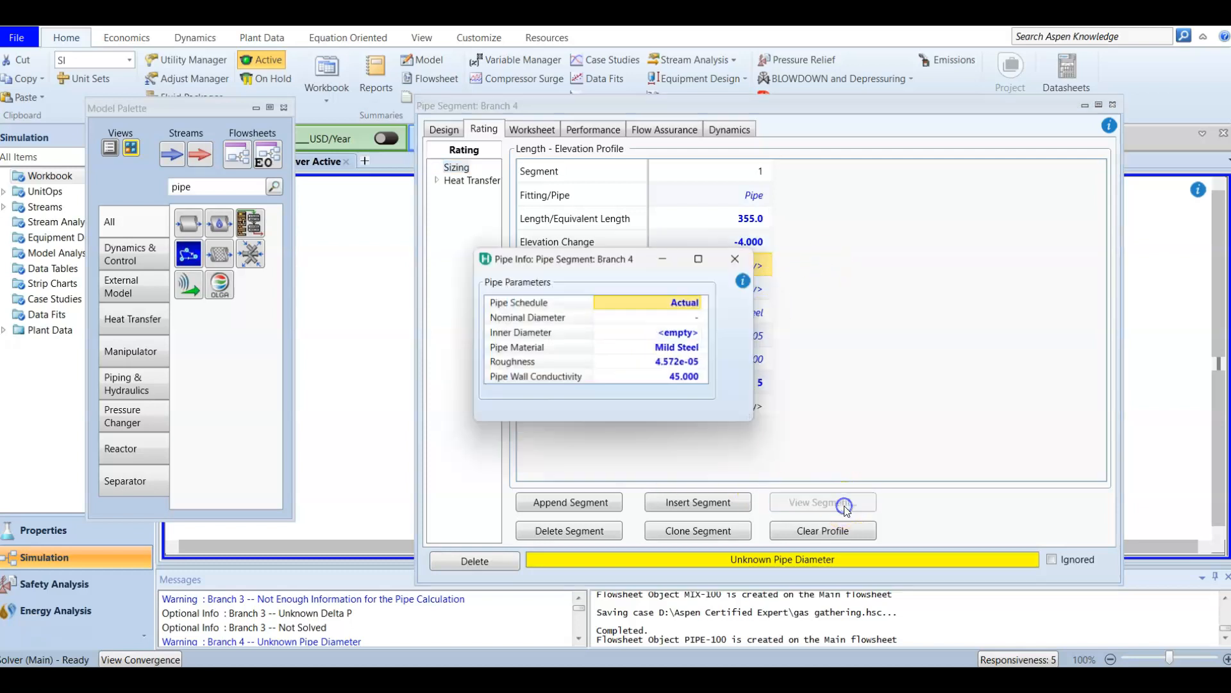
{"action": "left_click", "coordinate": [703, 302]}
{"action": "left_click", "coordinate": [667, 390]}
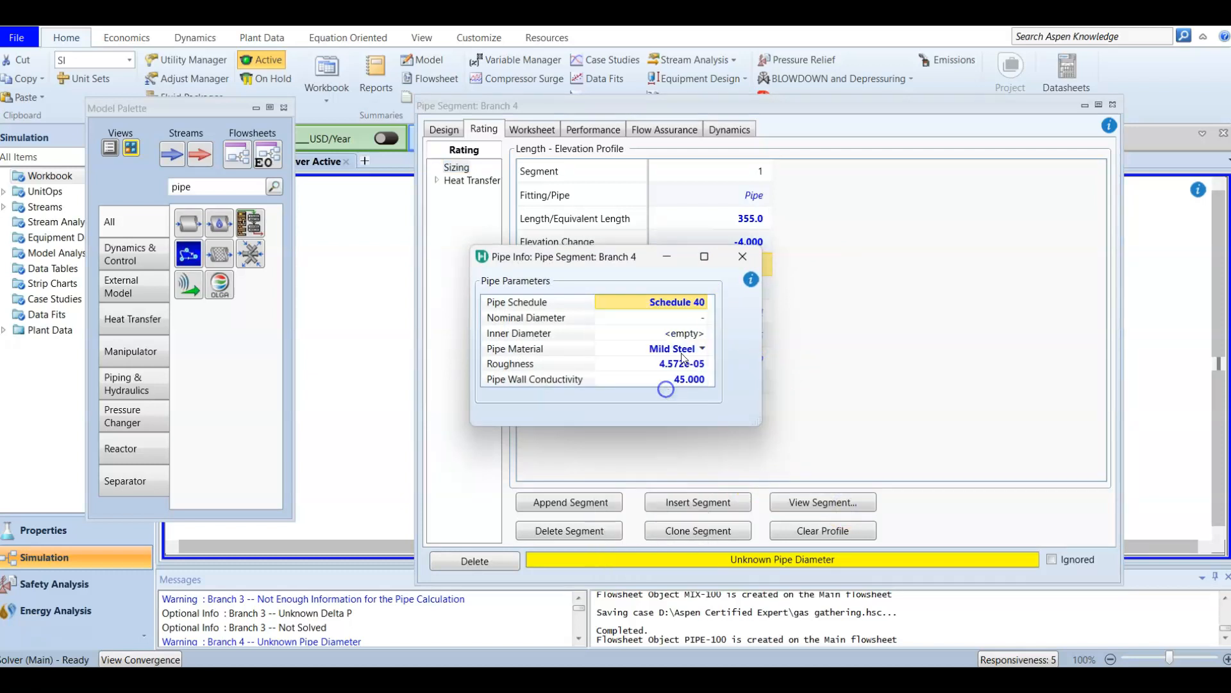
{"action": "left_click", "coordinate": [684, 318]}
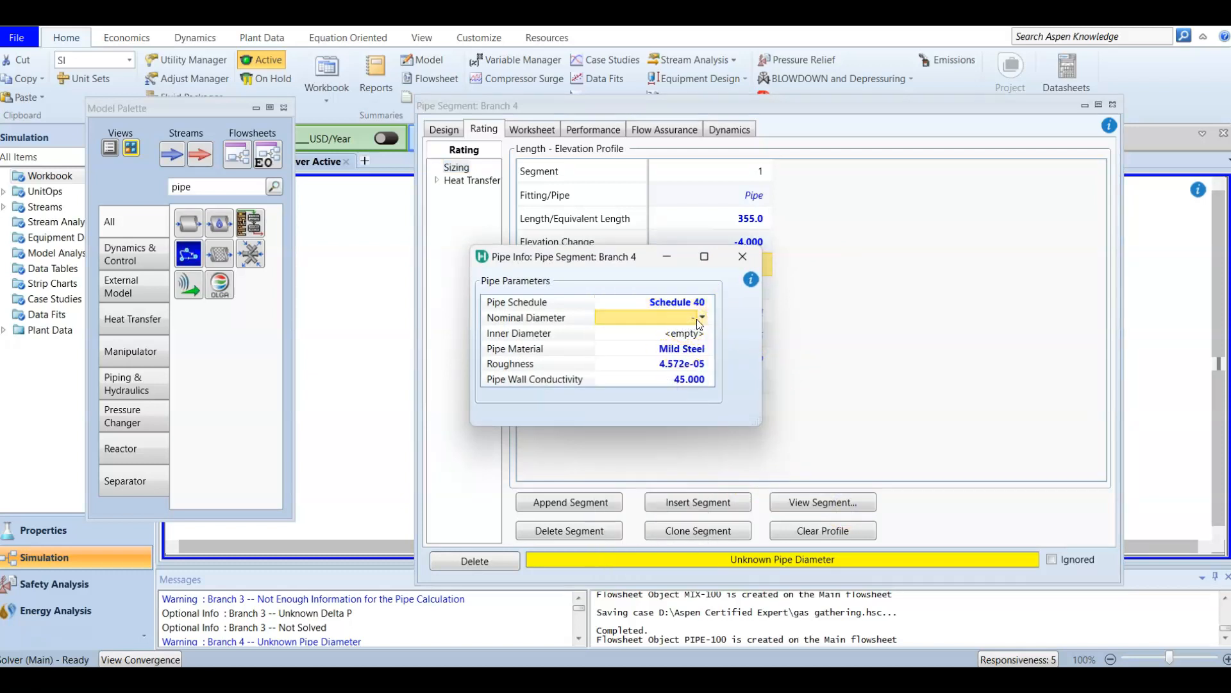
{"action": "left_click", "coordinate": [703, 317]}
{"action": "scroll", "coordinate": [673, 456], "scroll_direction": "up", "scroll_amount": 5}
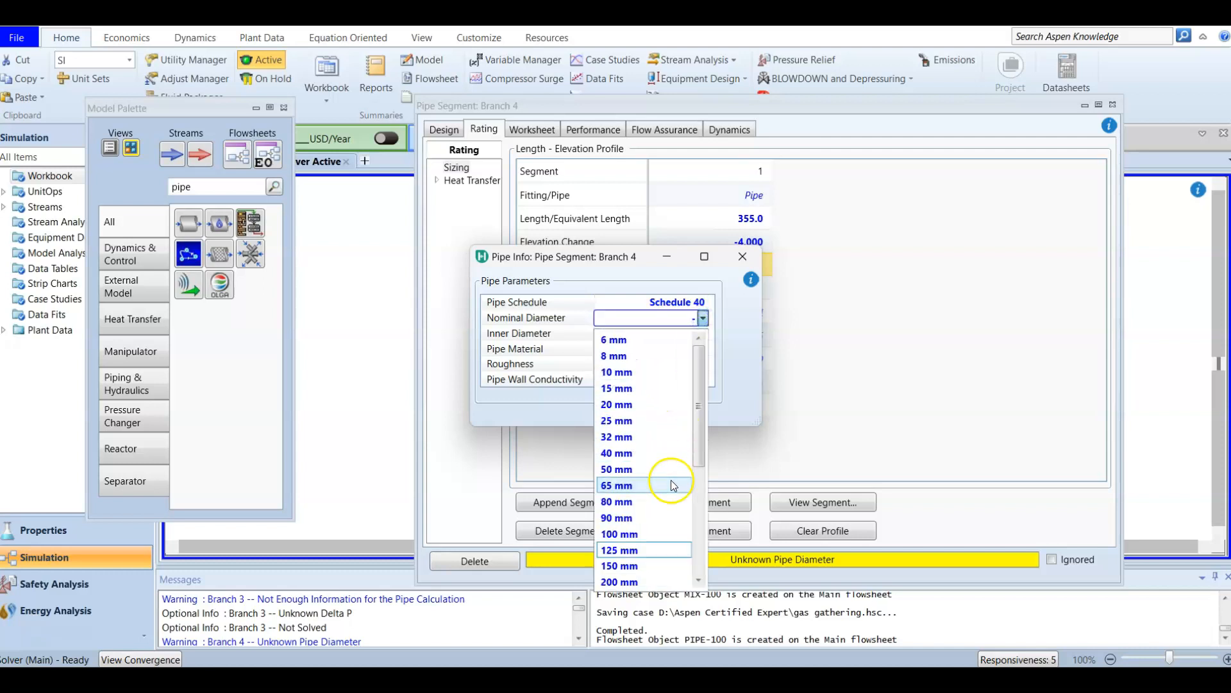
{"action": "left_click", "coordinate": [645, 532]}
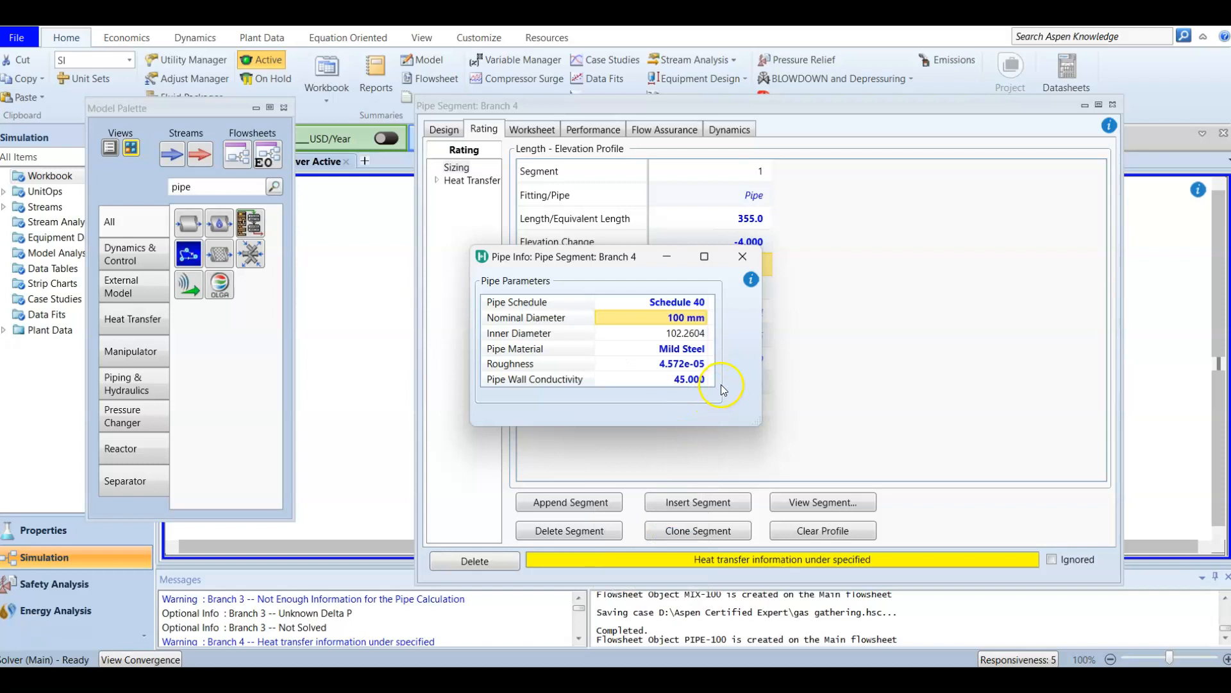
{"action": "left_click", "coordinate": [743, 256]}
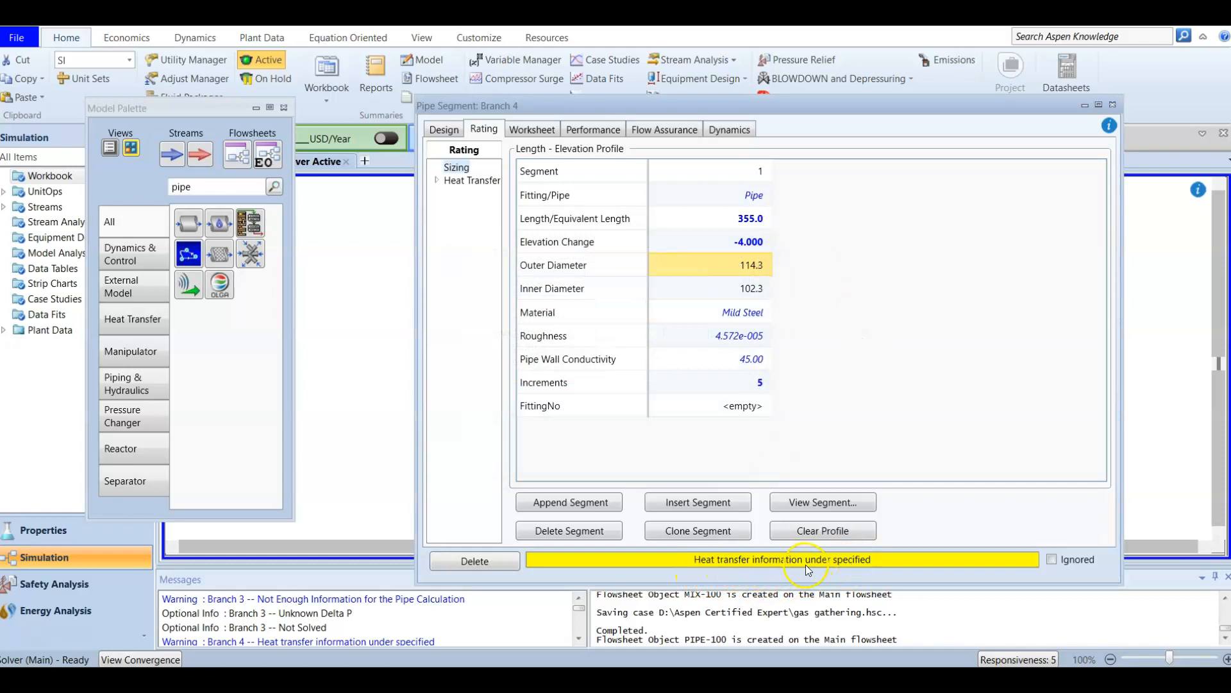
Estimate Branch 4's heat transfer coefficient with a 5 °C ambient temperature, including the pipe wall, inner HTC and outer HTC.
{"action": "left_click", "coordinate": [471, 180]}
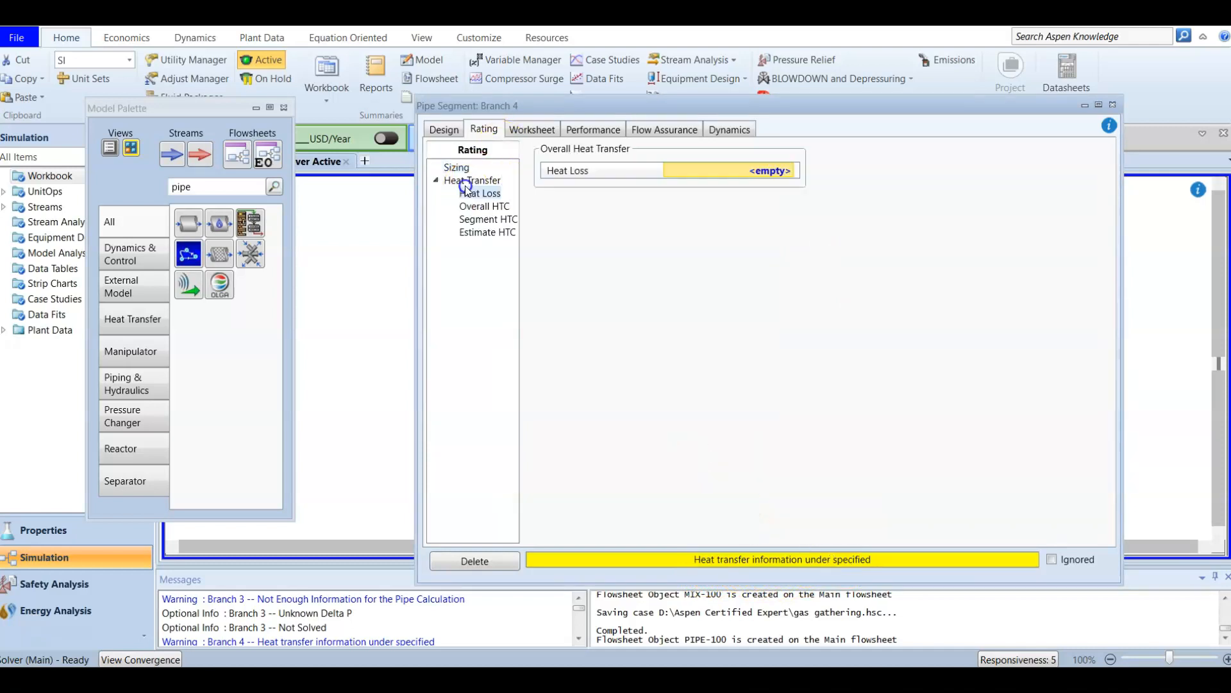
{"action": "left_click", "coordinate": [472, 232]}
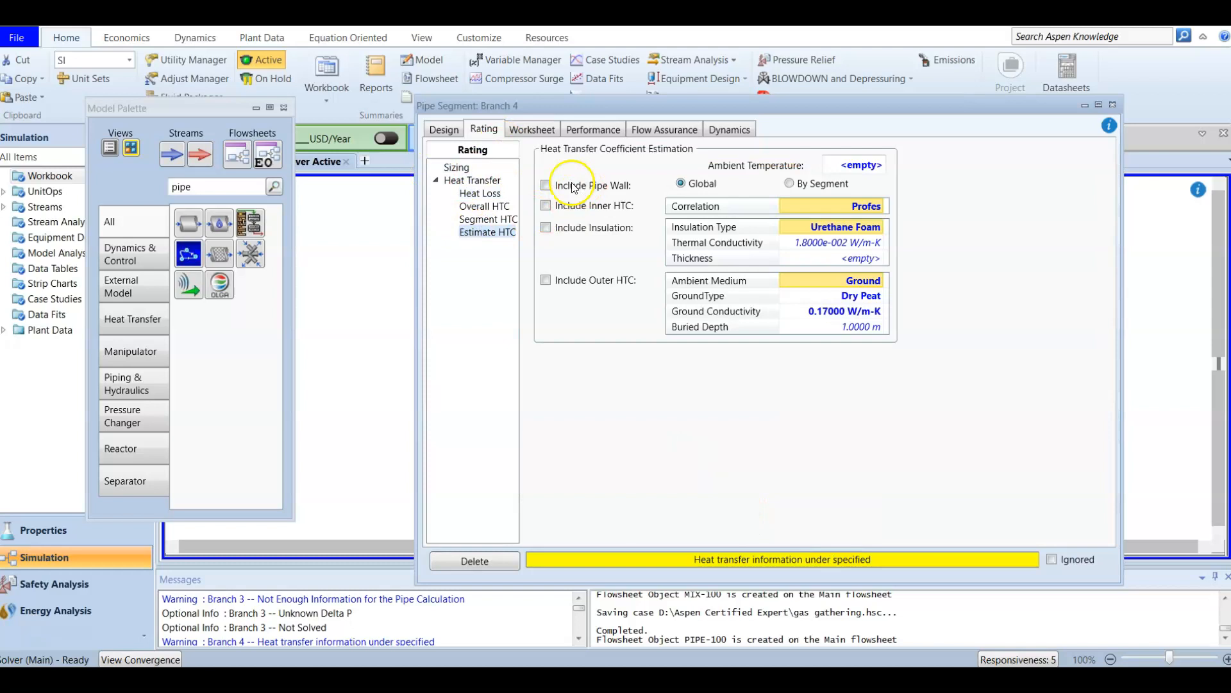
{"action": "left_click", "coordinate": [877, 166]}
{"action": "type", "text": "5"}
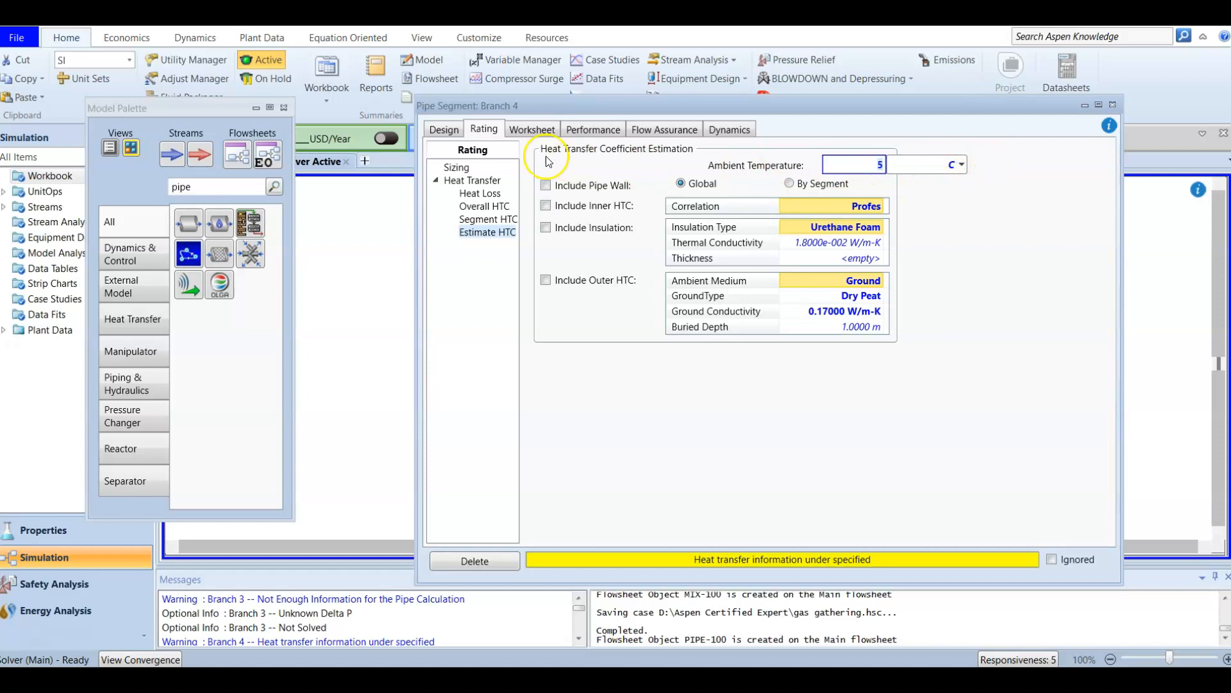
{"action": "left_click", "coordinate": [546, 187]}
{"action": "left_click", "coordinate": [546, 205]}
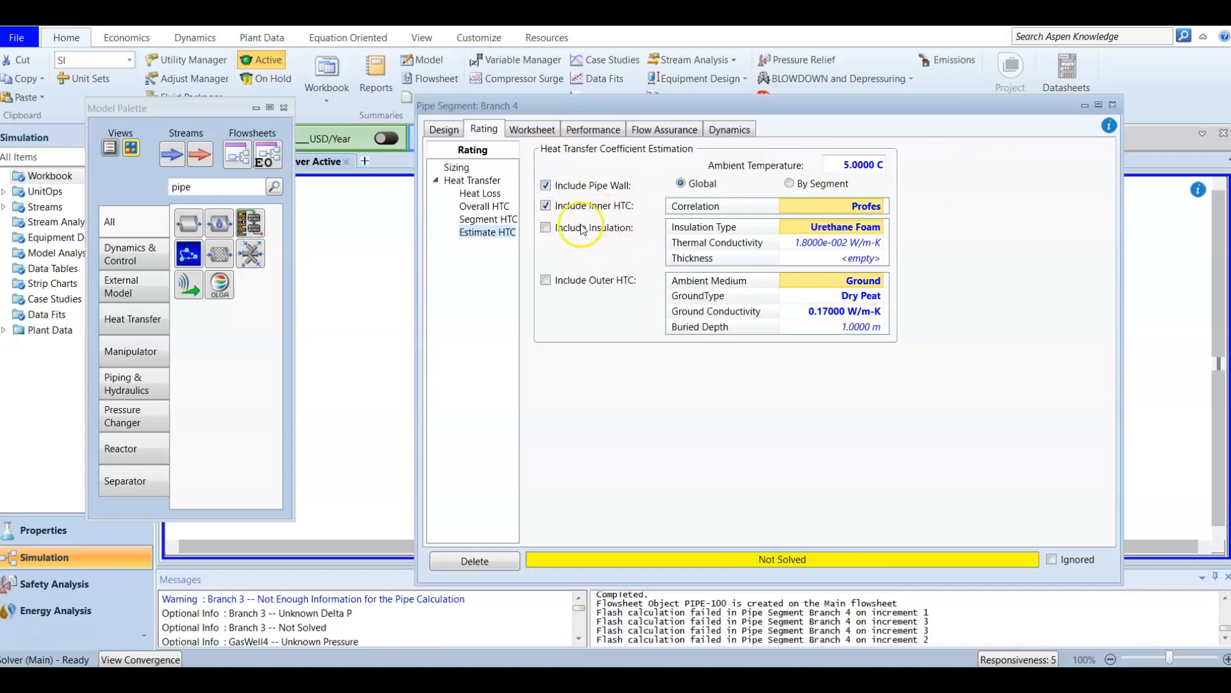
{"action": "left_click", "coordinate": [546, 281]}
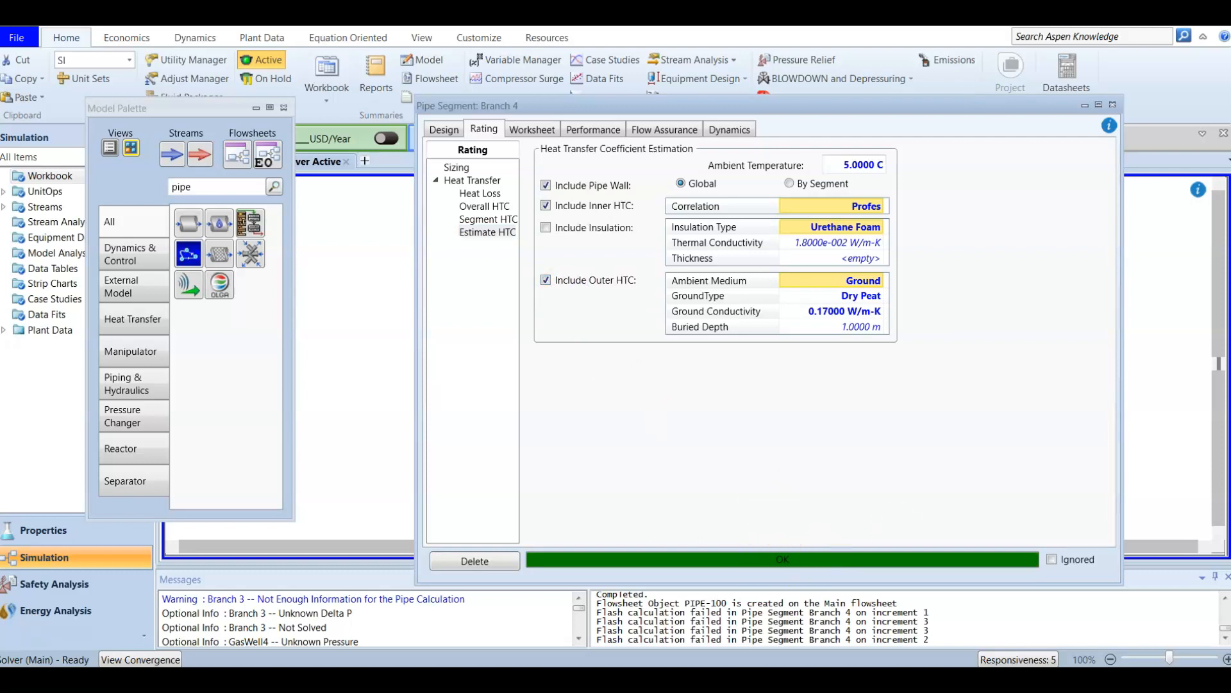
{"action": "left_click", "coordinate": [1114, 106]}
Add a mixer to the flowsheet below the B4 out stream and name it Junction 2.
{"action": "mouse_move", "coordinate": [843, 300]}
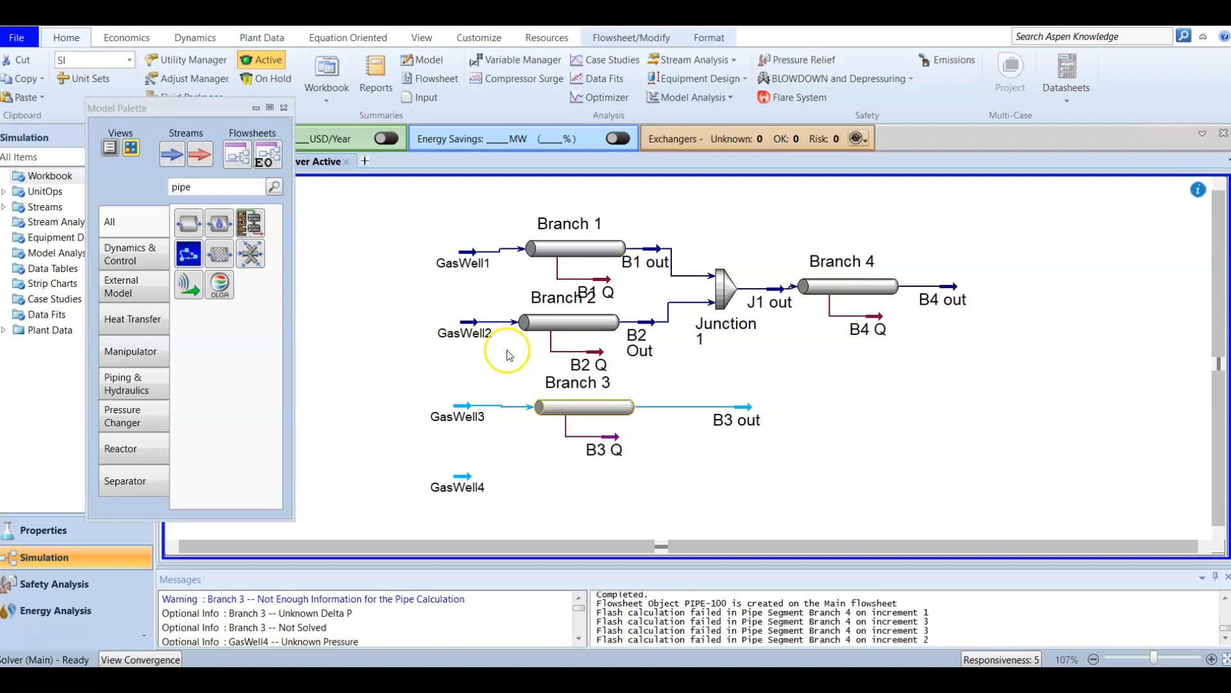
{"action": "left_click", "coordinate": [220, 192]}
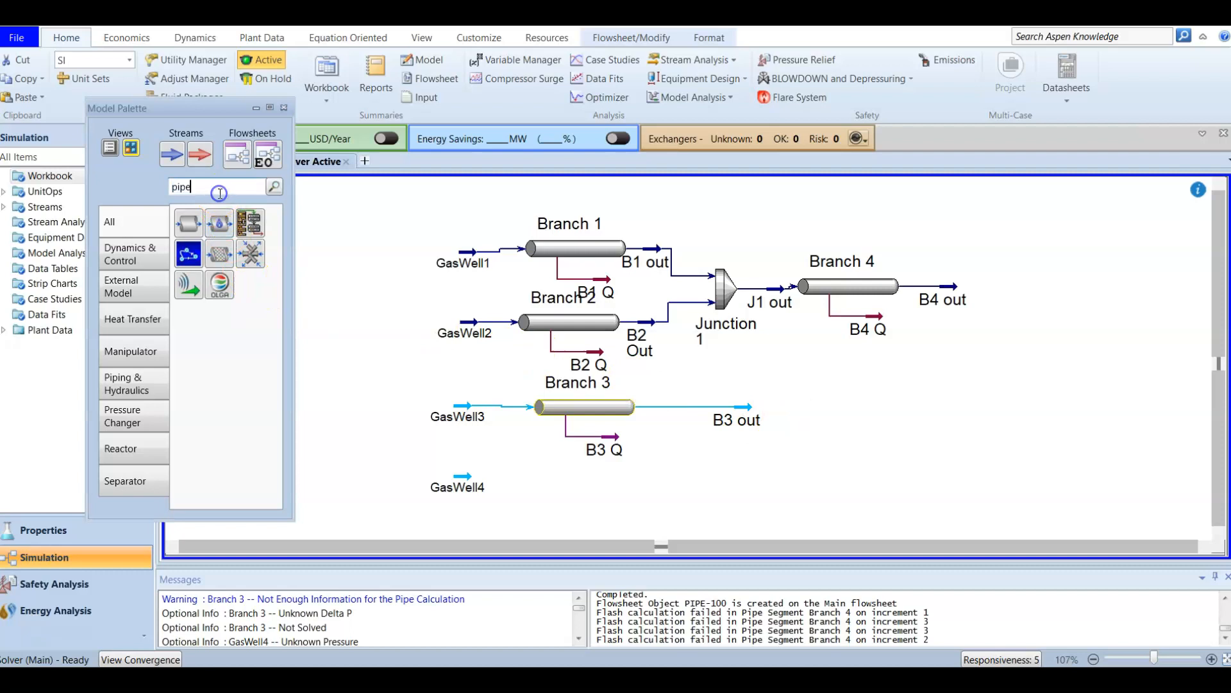
{"action": "type", "text": "mixer"}
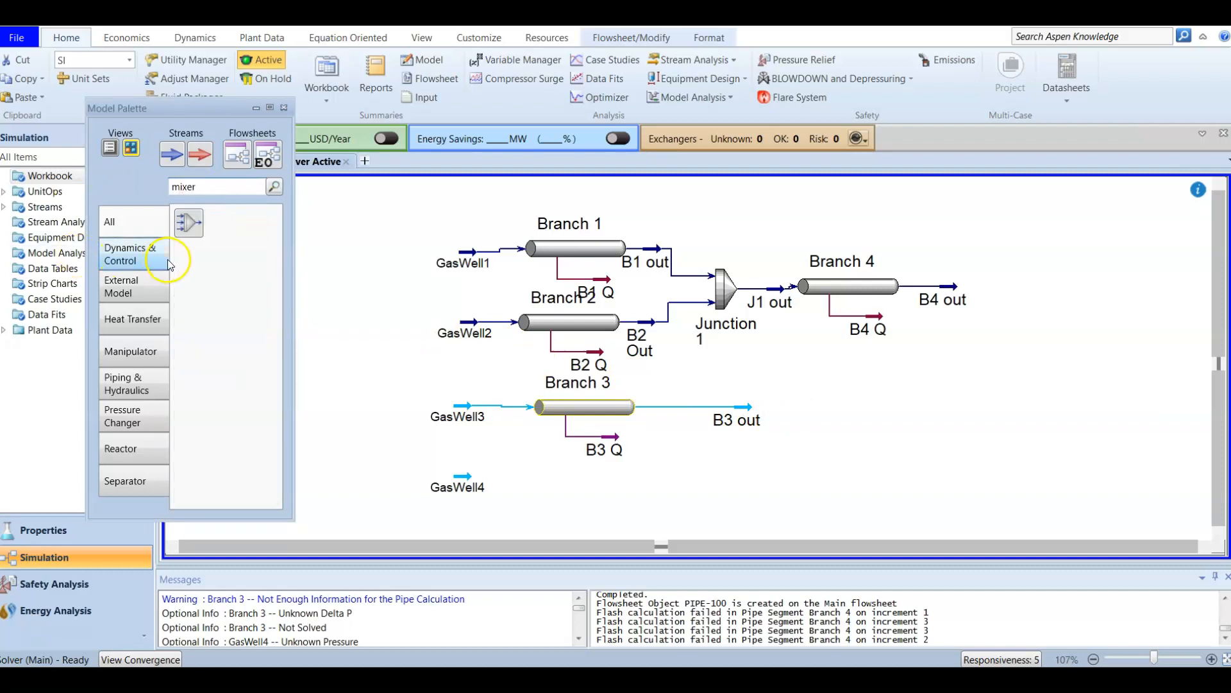
{"action": "left_click_drag", "start_coordinate": [191, 232], "coordinate": [1024, 382]}
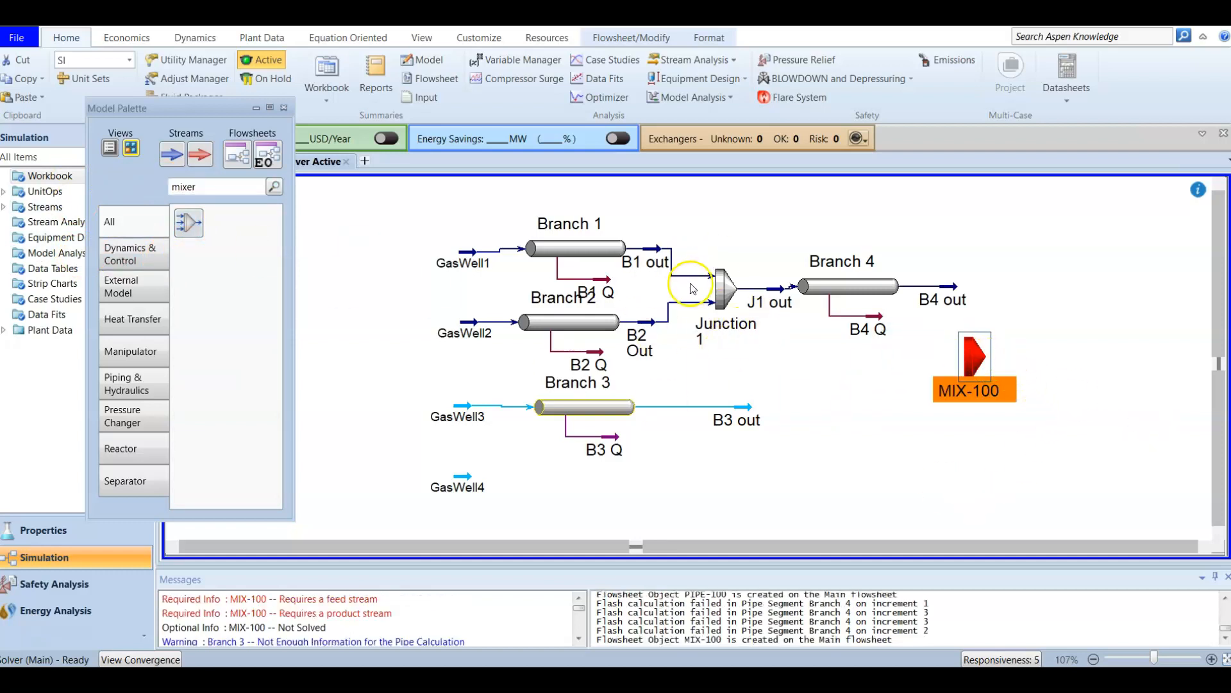
{"action": "double_click", "coordinate": [980, 356]}
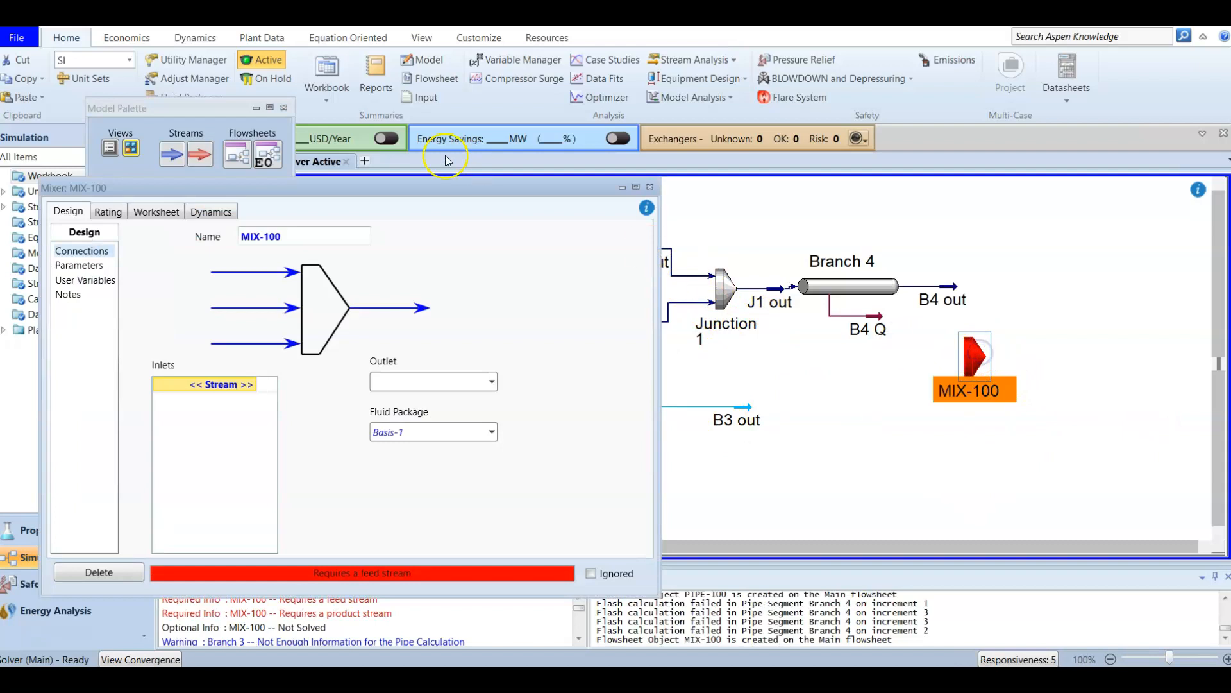
{"action": "left_click_drag", "start_coordinate": [429, 187], "coordinate": [671, 152]}
{"action": "left_click", "coordinate": [507, 200]}
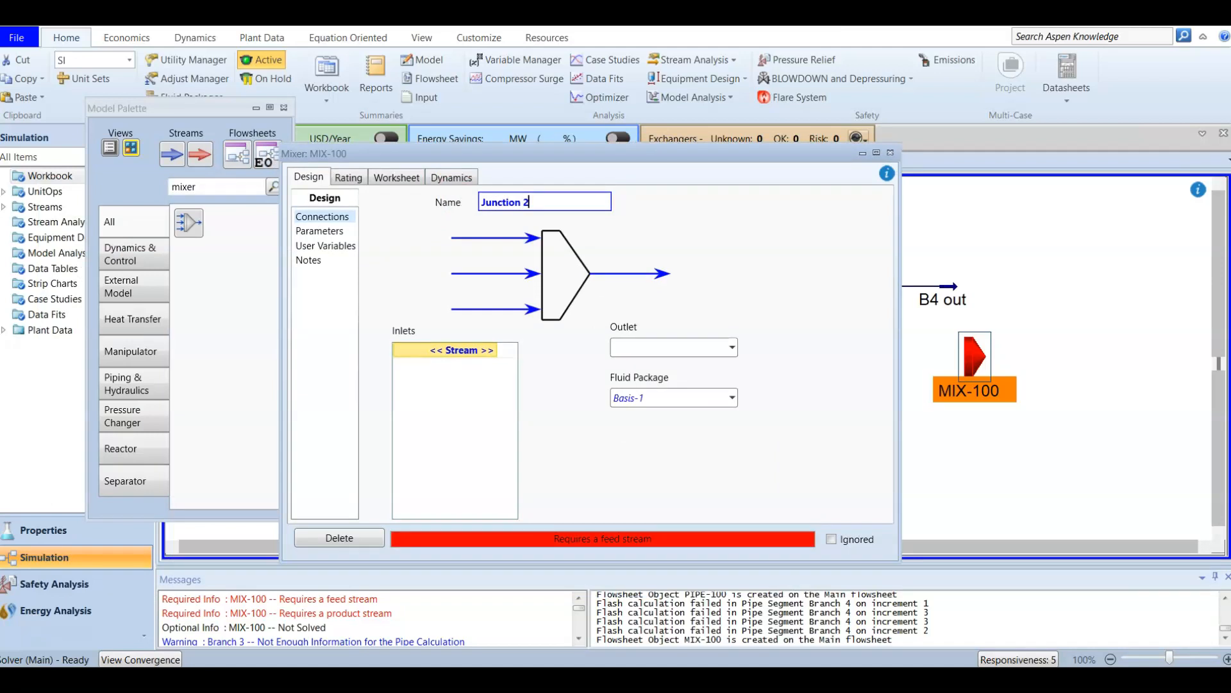
{"action": "key", "text": "Return"}
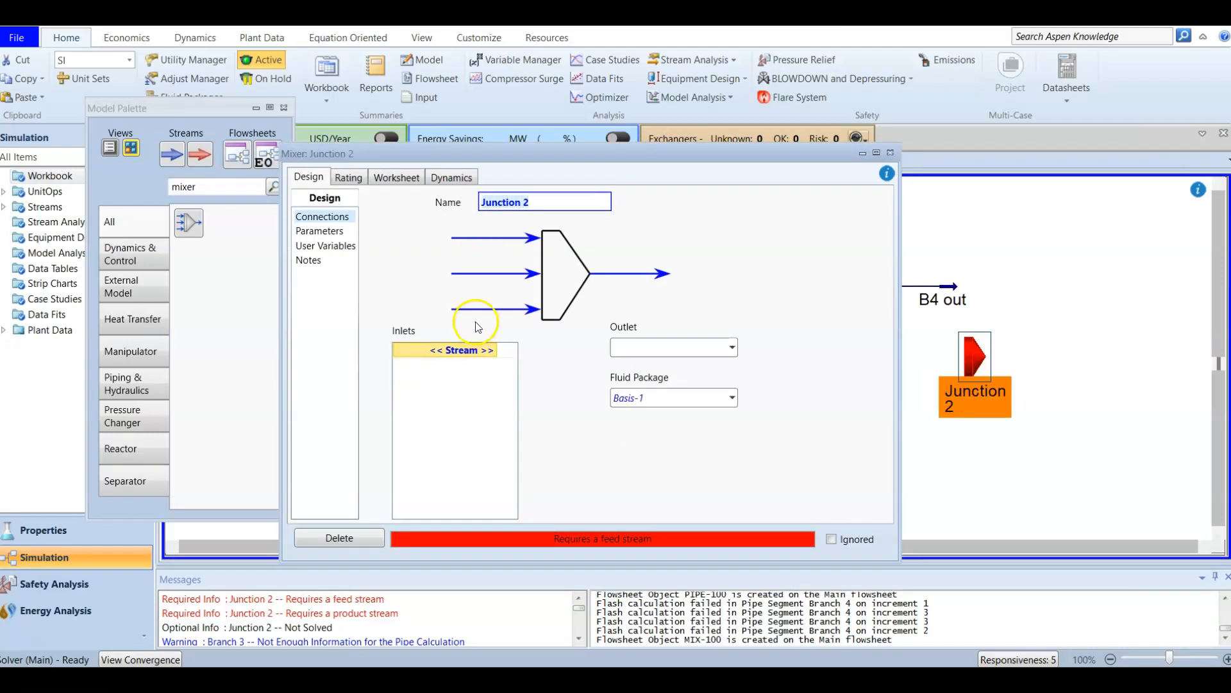
Connect Junction 2 with B3 out and B4 out as inlets and J2 out as the outlet.
{"action": "left_click", "coordinate": [494, 351]}
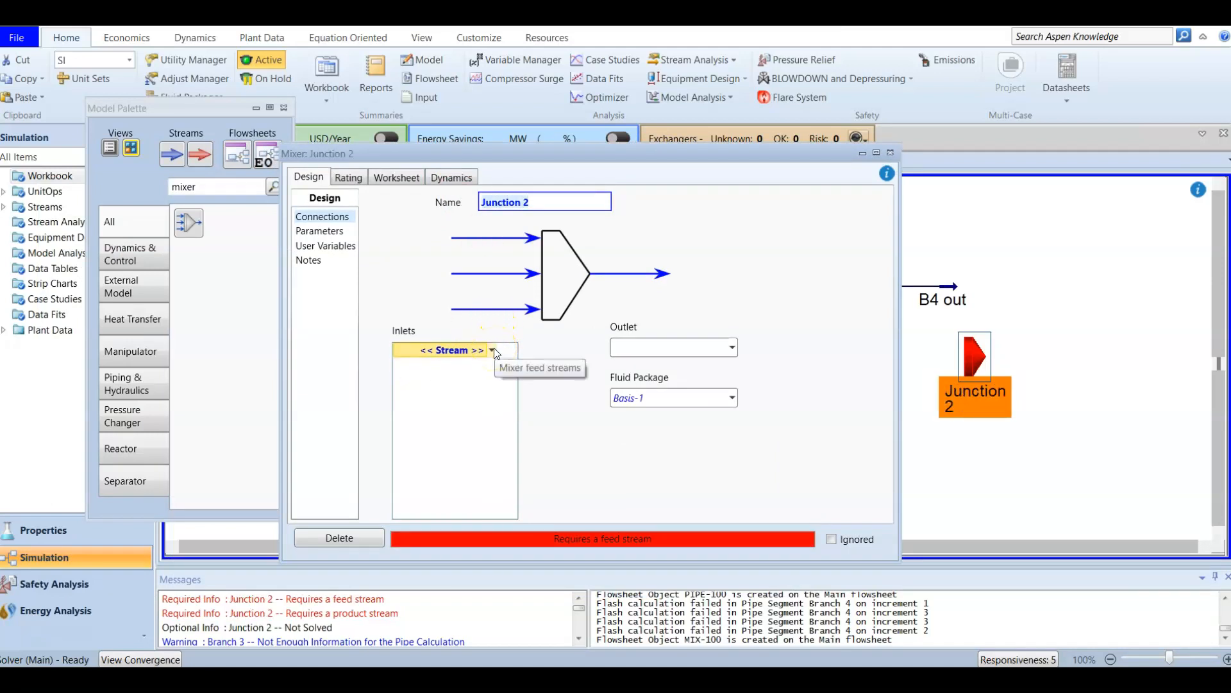
{"action": "left_click", "coordinate": [493, 351]}
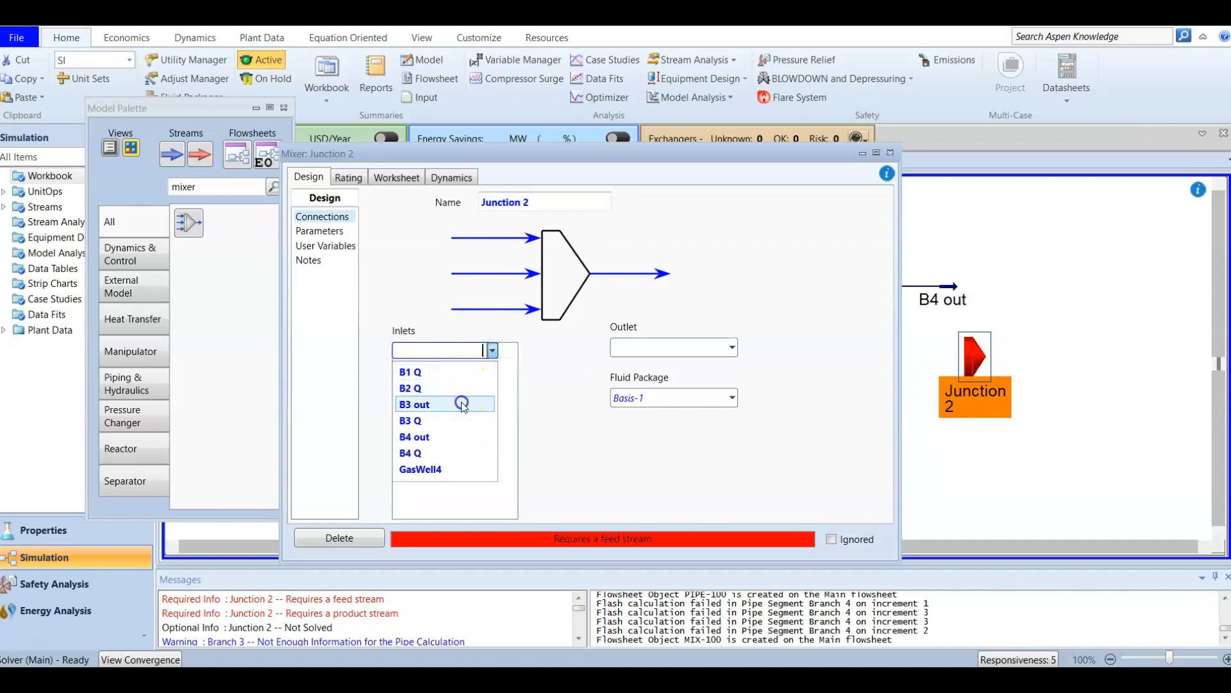
{"action": "left_click", "coordinate": [462, 404]}
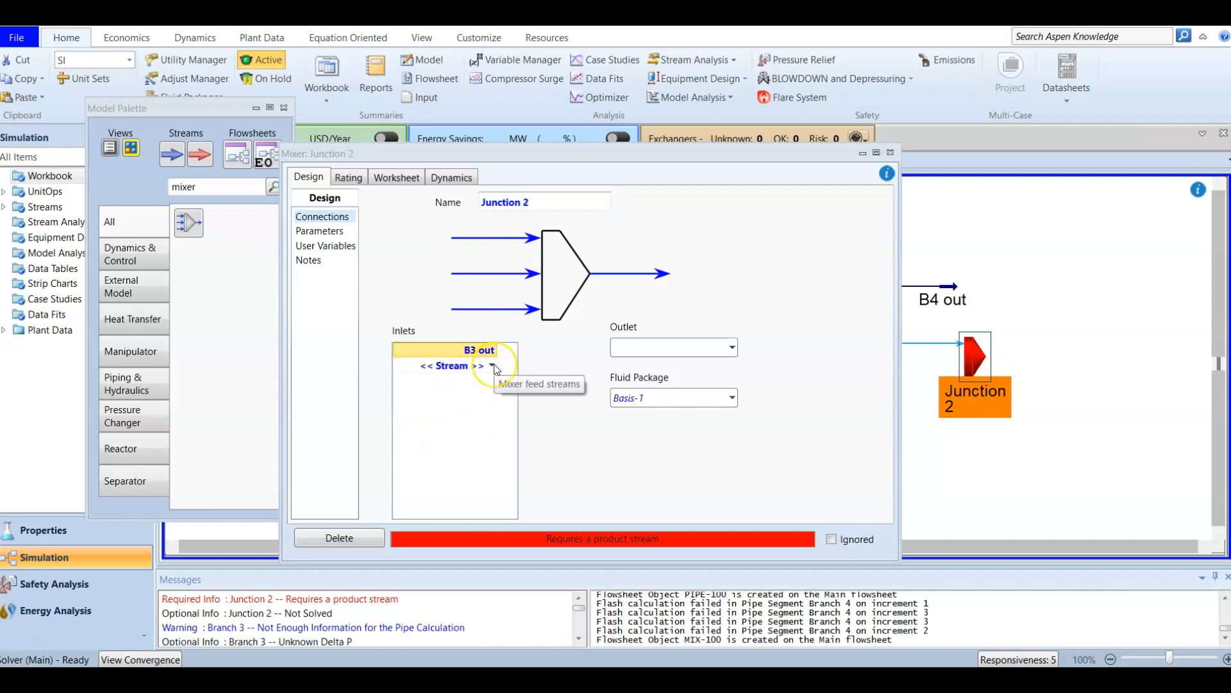
{"action": "left_click", "coordinate": [493, 365]}
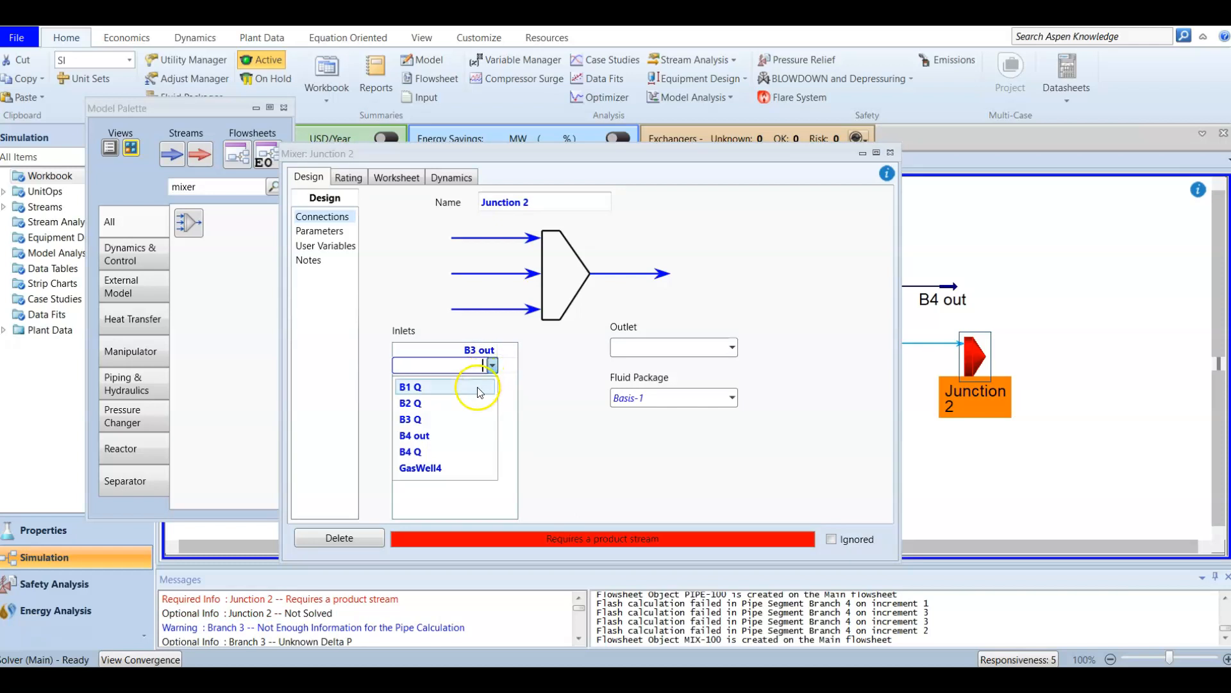
{"action": "left_click", "coordinate": [459, 435]}
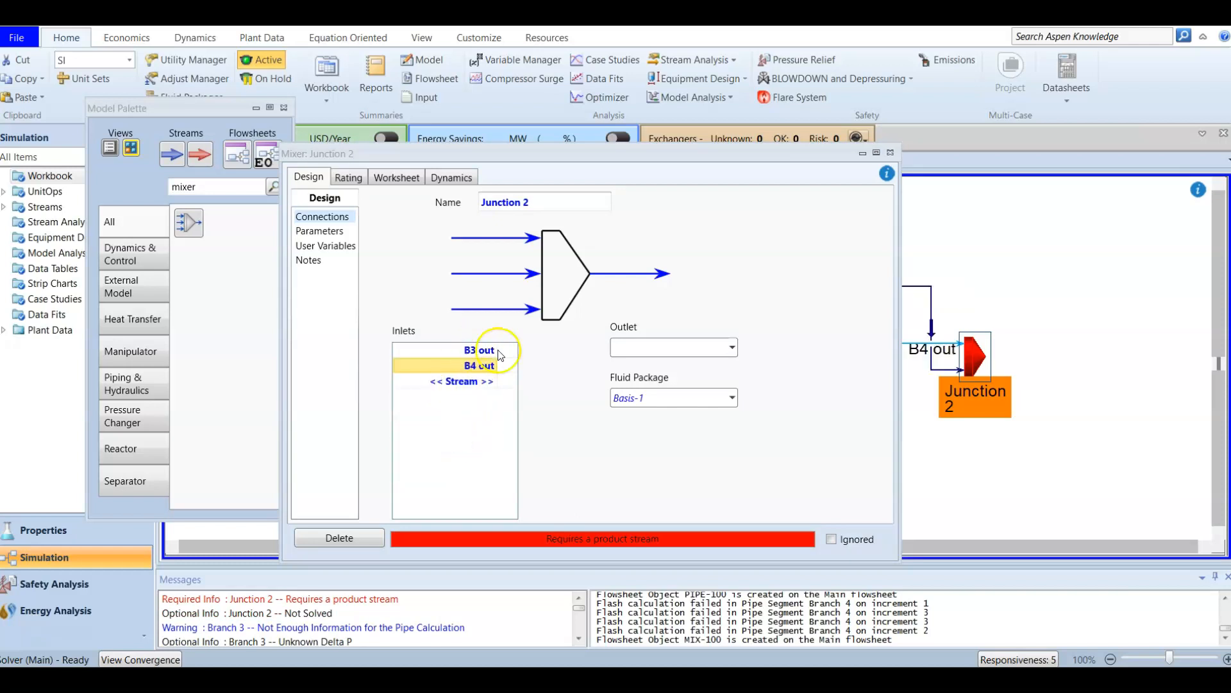
{"action": "left_click", "coordinate": [620, 350]}
{"action": "type", "text": "J2 out"}
{"action": "key", "text": "Return"}
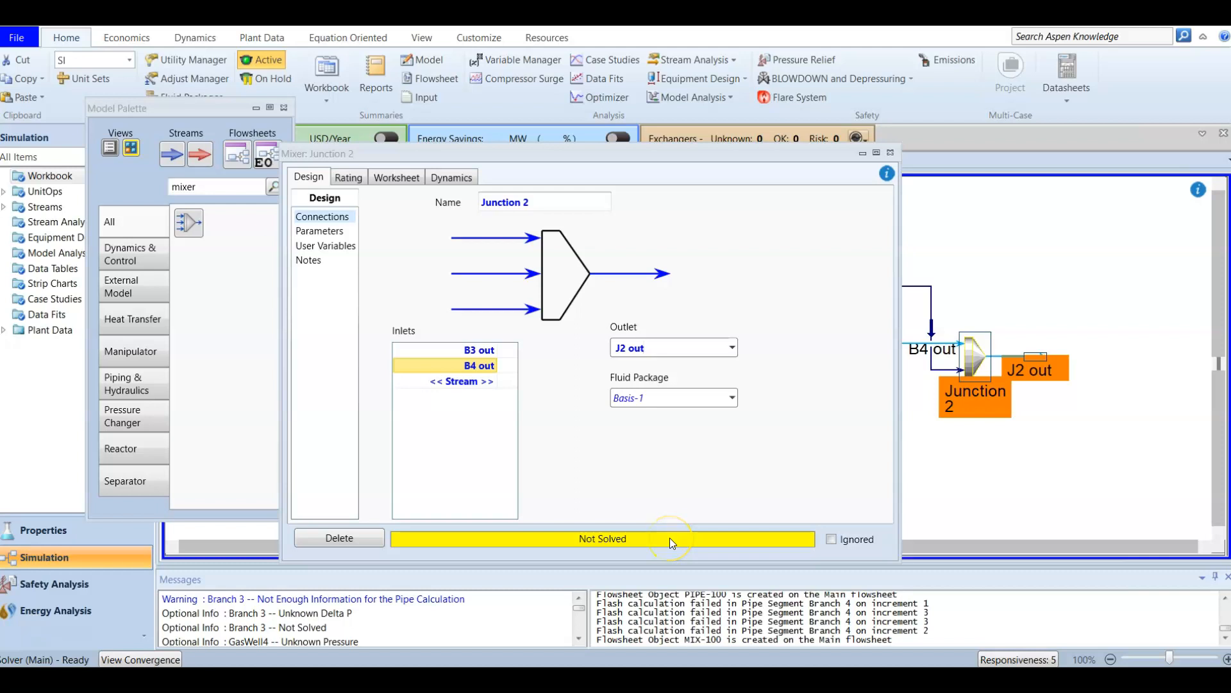
Set Junction 2's automatic pressure assignment to Equalize All, comparing it with Set Outlet to Lowest Inlet.
{"action": "left_click_drag", "start_coordinate": [716, 159], "coordinate": [832, 127]}
{"action": "left_click", "coordinate": [459, 199]}
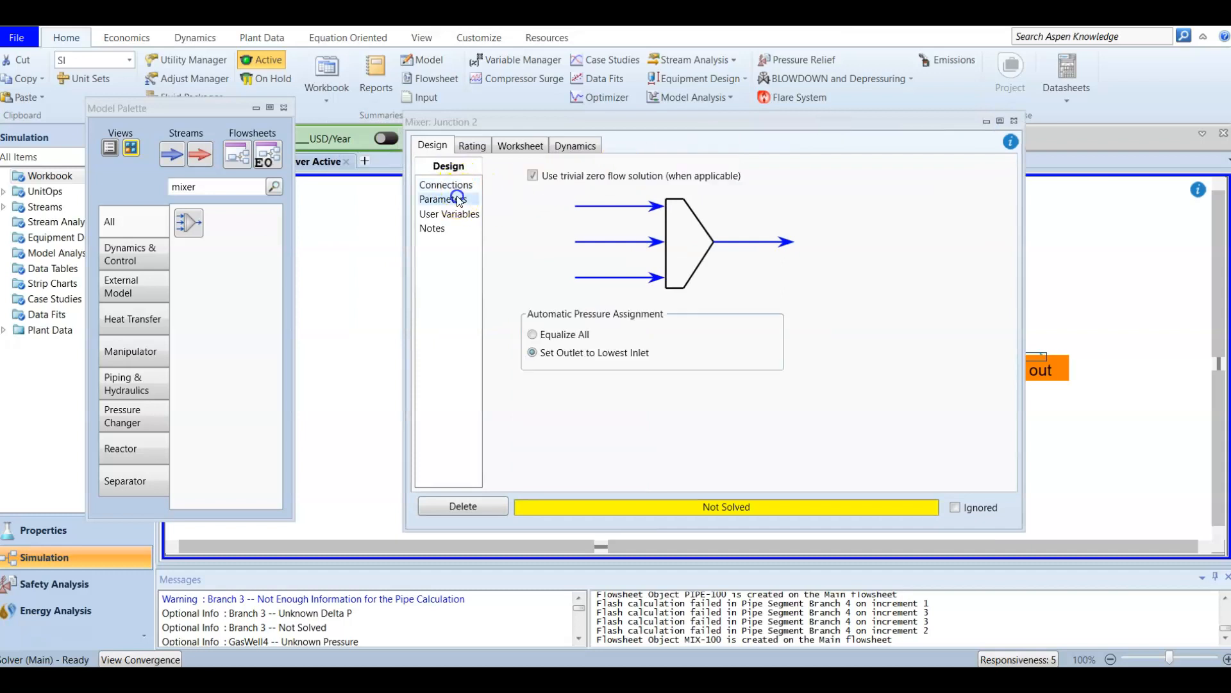
{"action": "left_click", "coordinate": [533, 334]}
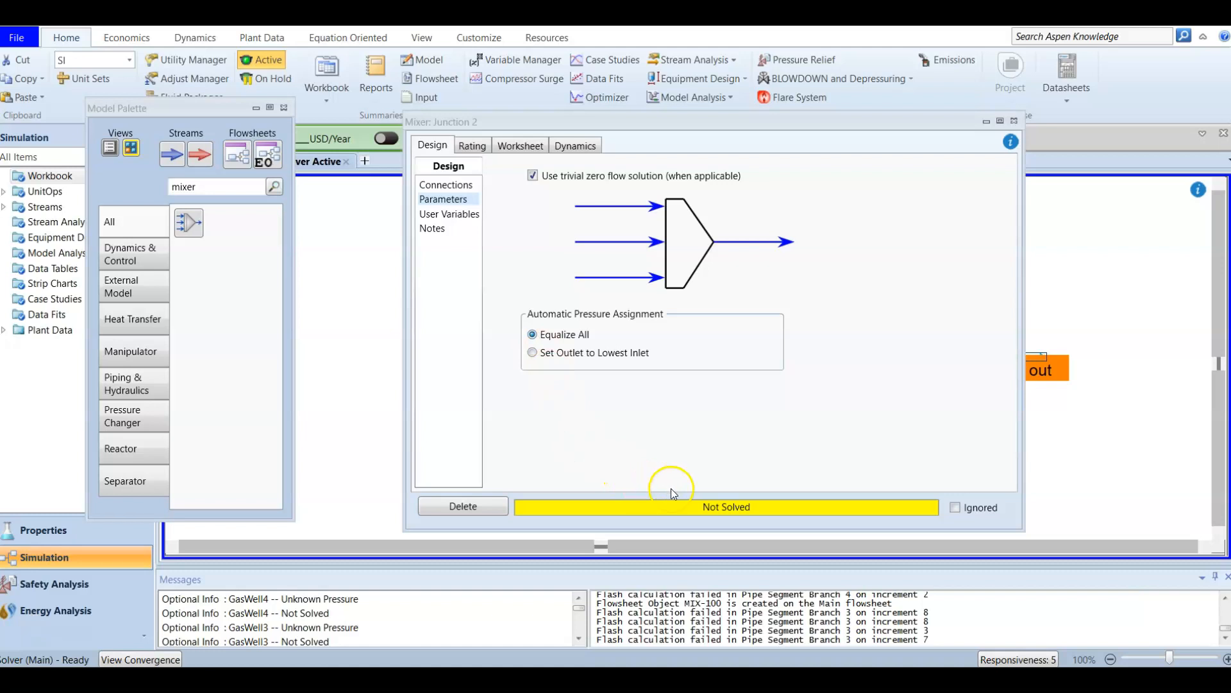
{"action": "left_click_drag", "start_coordinate": [650, 126], "coordinate": [580, 130]}
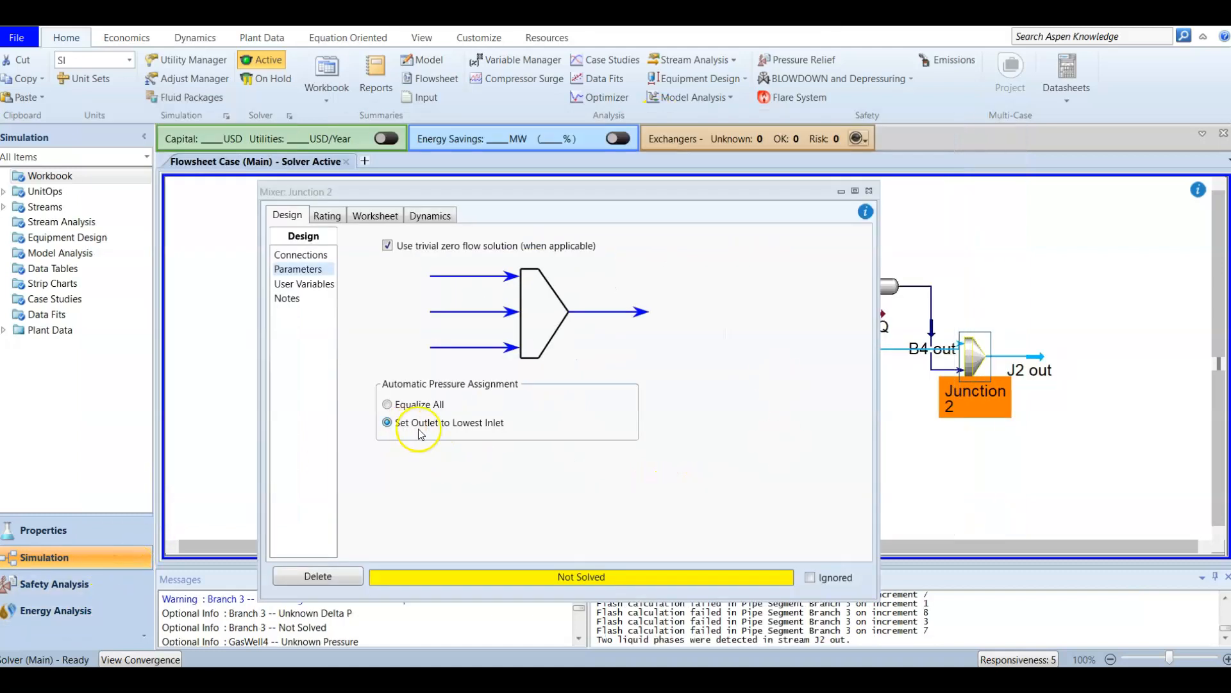
{"action": "left_click", "coordinate": [388, 405]}
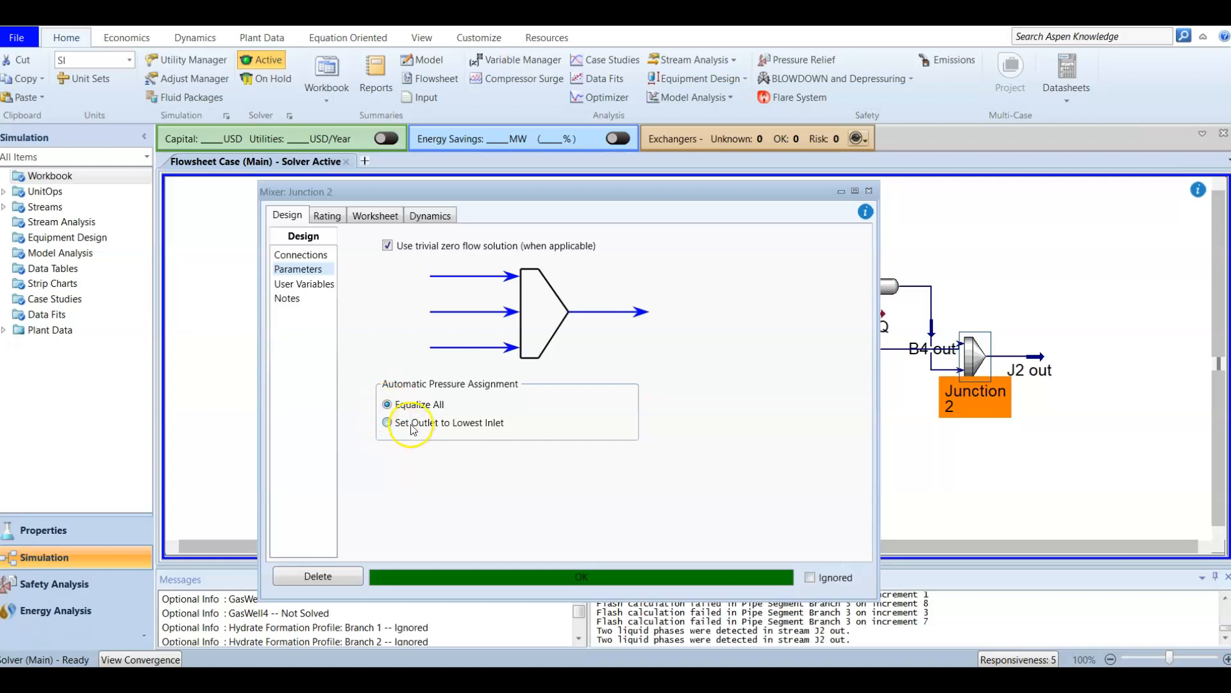
{"action": "left_click", "coordinate": [400, 427]}
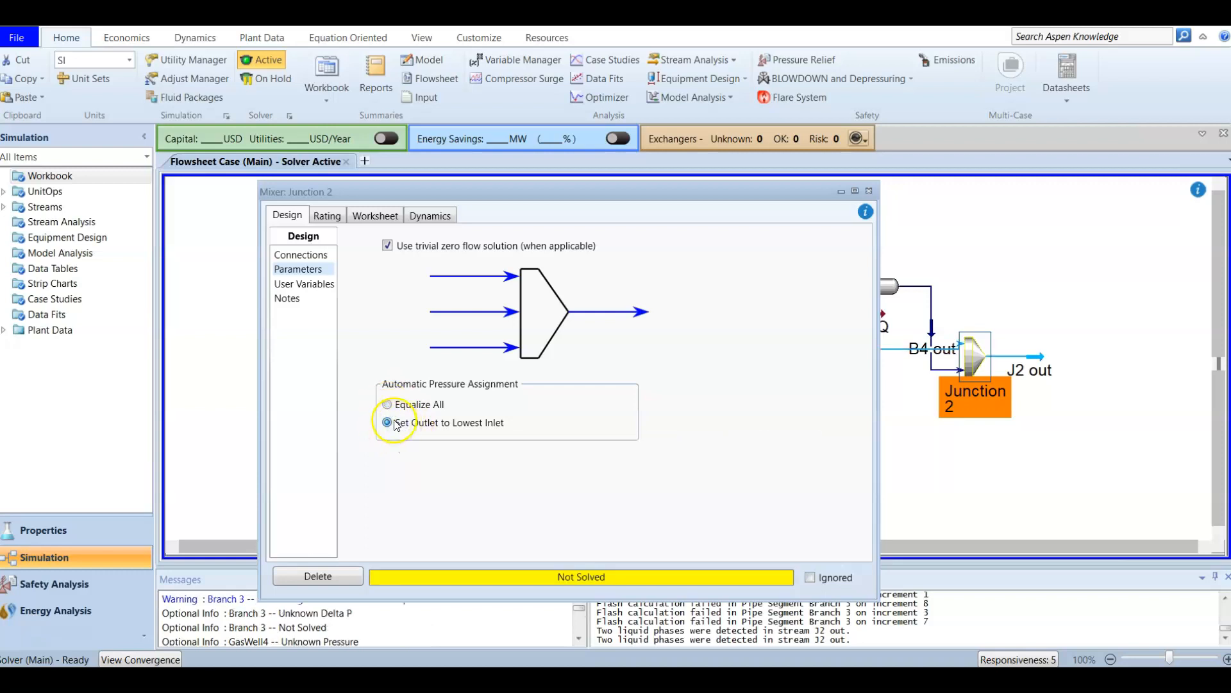
{"action": "left_click", "coordinate": [393, 405]}
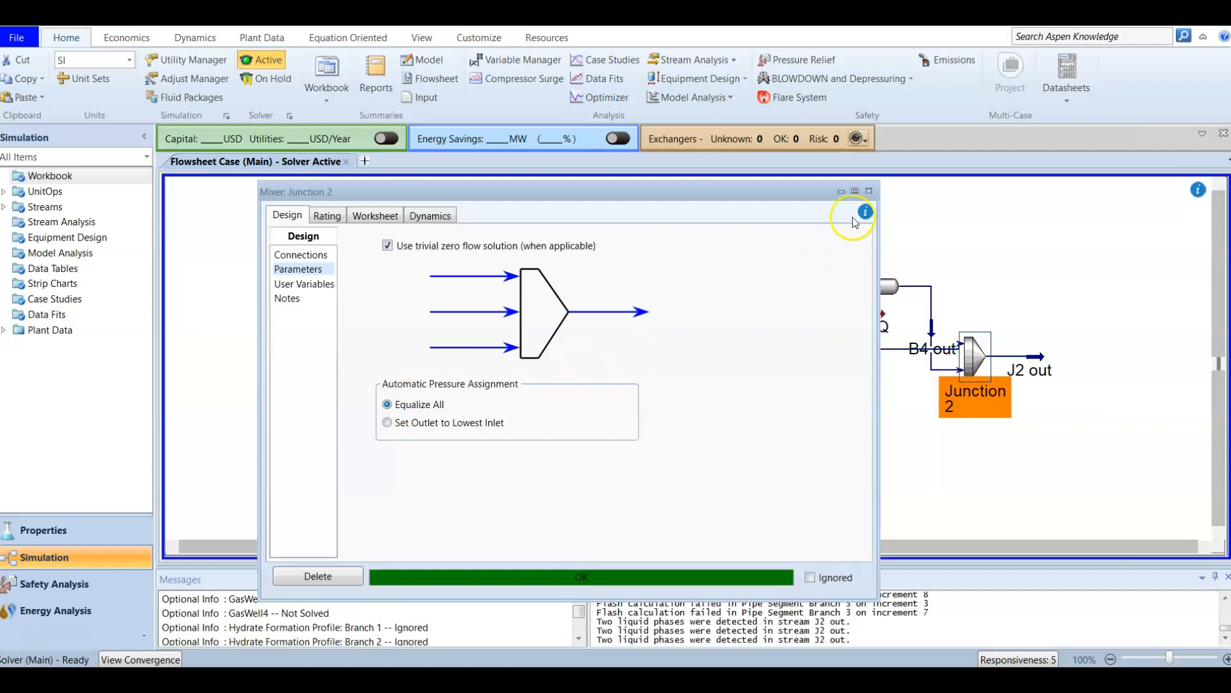
{"action": "left_click", "coordinate": [869, 191]}
{"action": "left_click", "coordinate": [894, 449]}
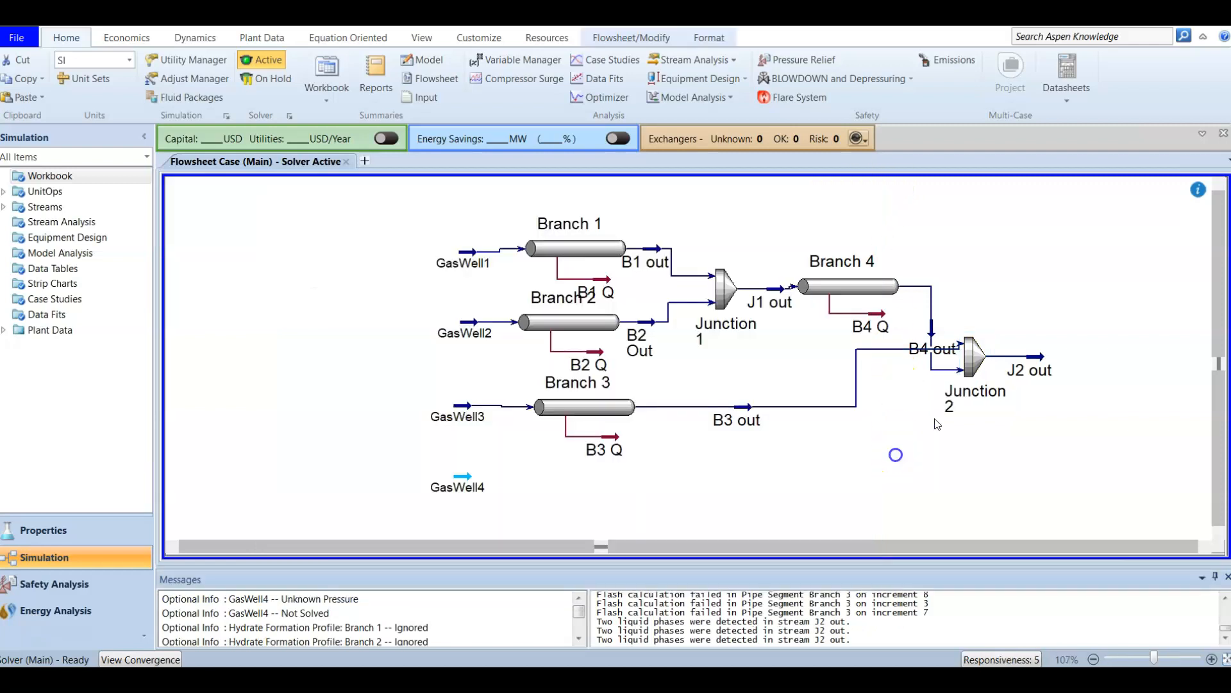
Examine the result summaries of stream J2 out and pipe segment Branch 3, including Branch 3's connections.
{"action": "mouse_move", "coordinate": [975, 364]}
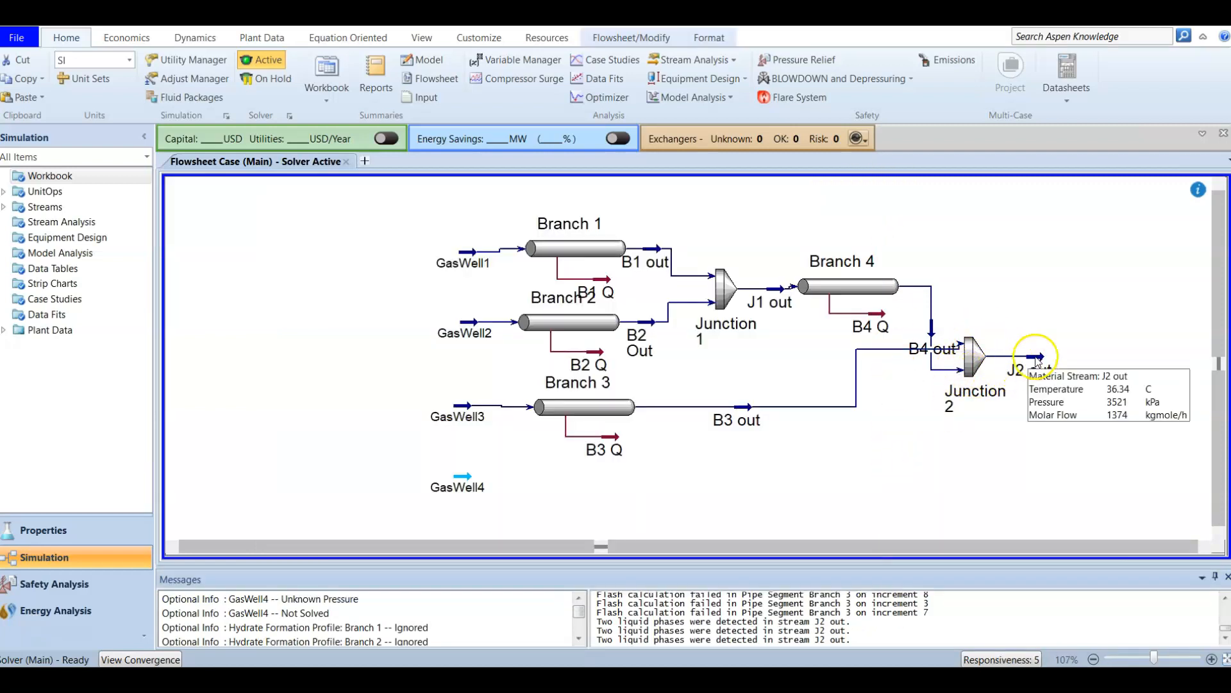
{"action": "mouse_move", "coordinate": [590, 411]}
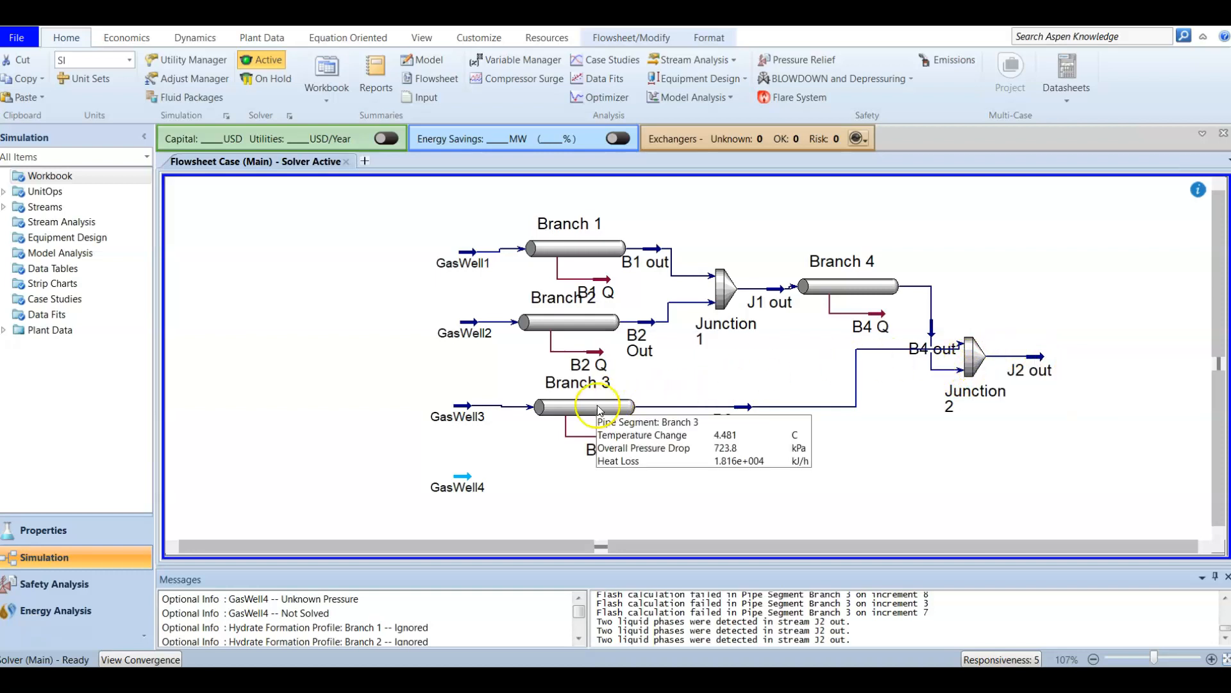
{"action": "left_click", "coordinate": [590, 409]}
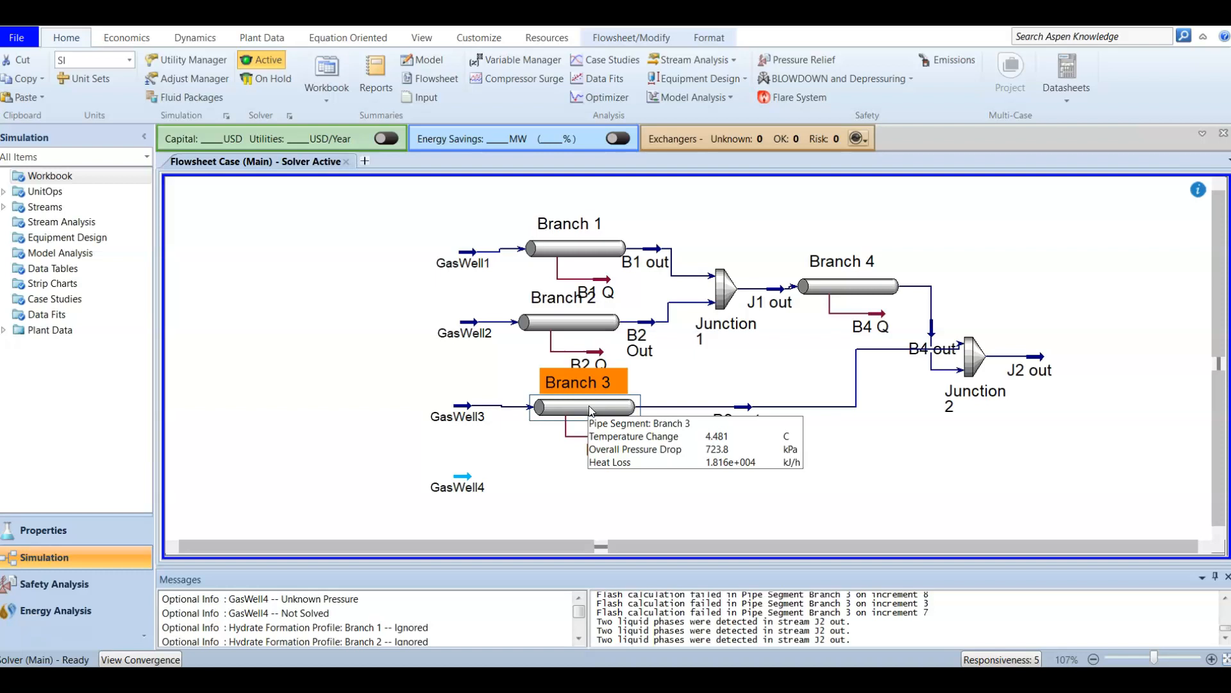
{"action": "left_click", "coordinate": [723, 484]}
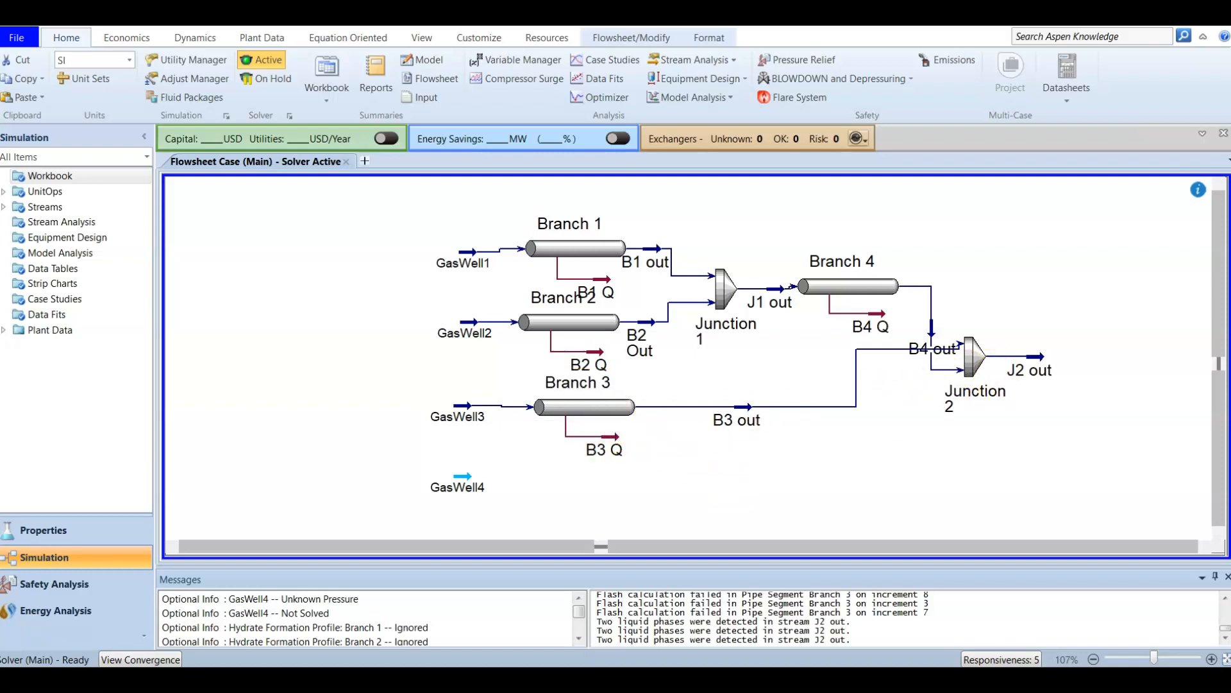
{"action": "mouse_move", "coordinate": [547, 415]}
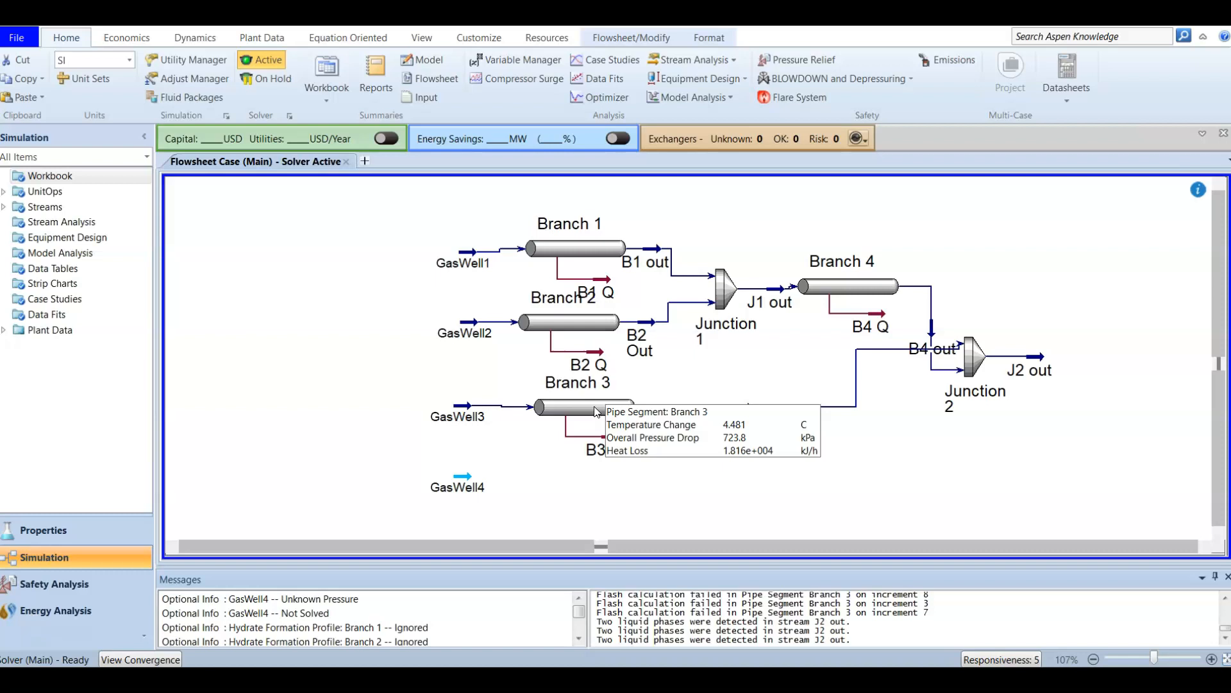
{"action": "left_click", "coordinate": [666, 465]}
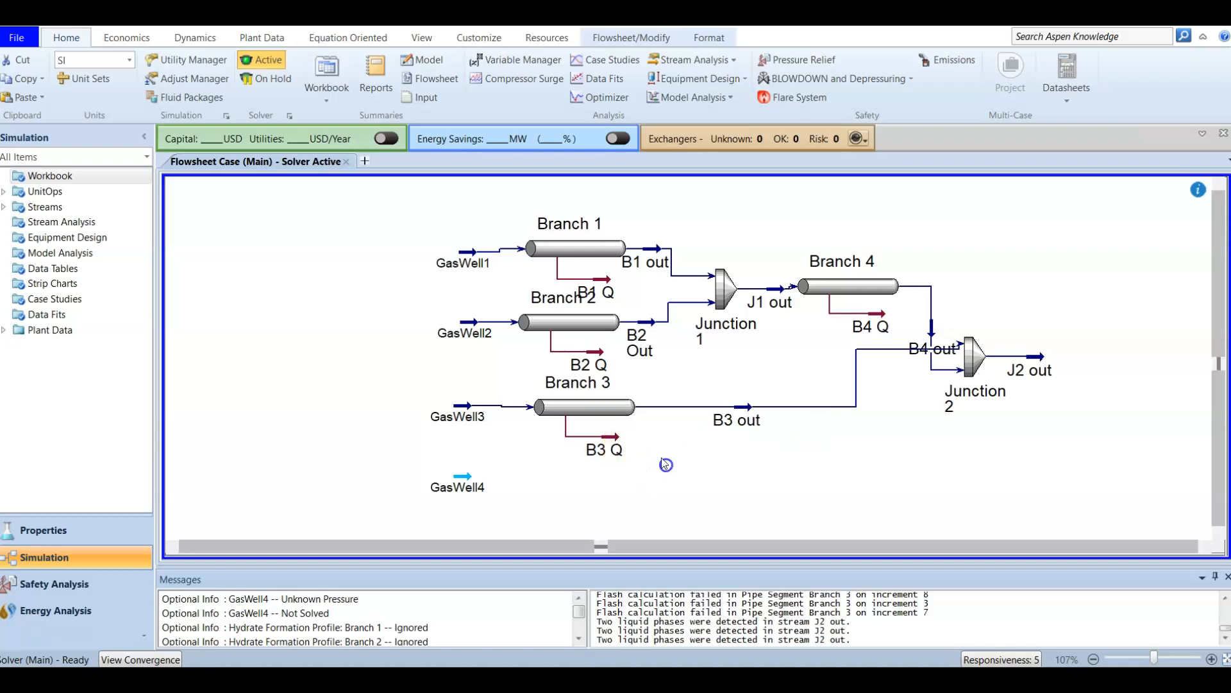
{"action": "double_click", "coordinate": [590, 410]}
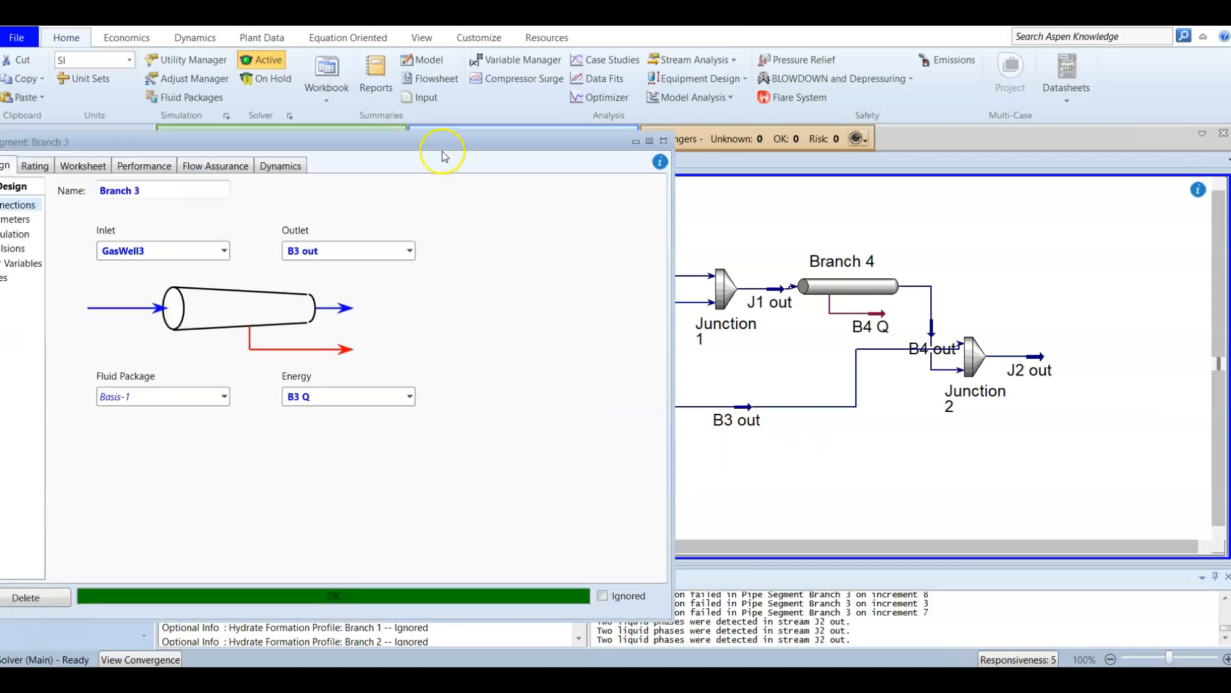
{"action": "left_click", "coordinate": [924, 115]}
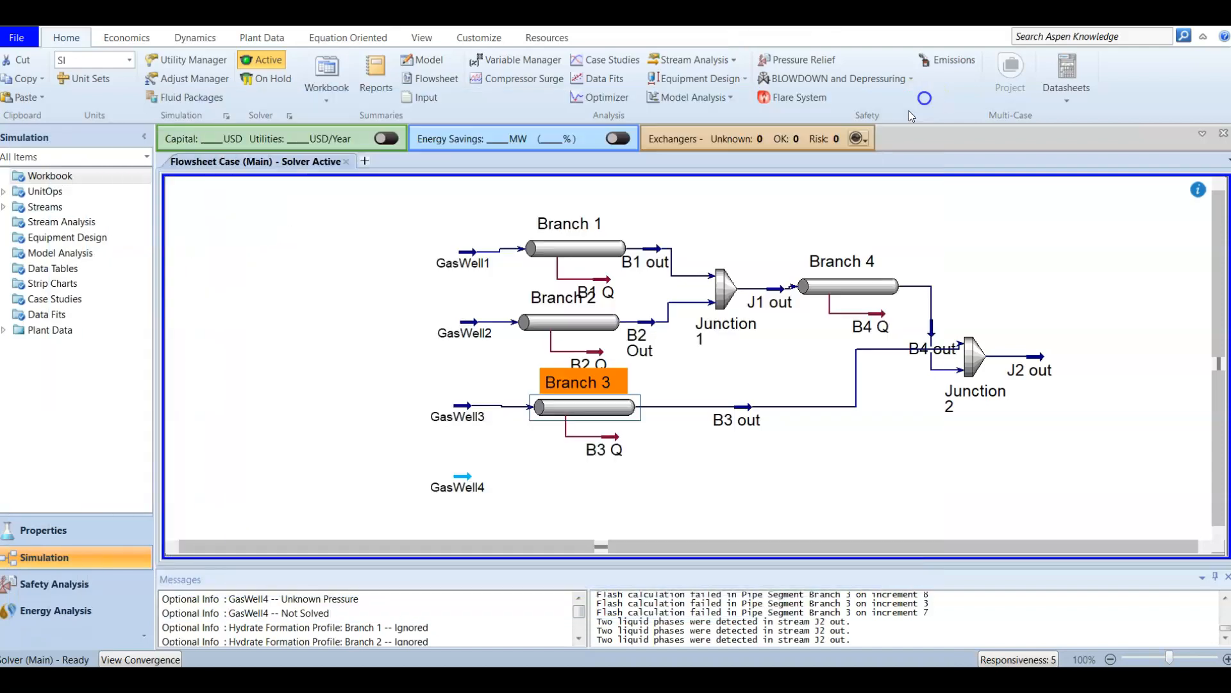
Examine the worksheet conditions of stream GasWell3, focusing on its calculated pressure.
{"action": "left_click", "coordinate": [459, 410]}
{"action": "double_click", "coordinate": [459, 410]}
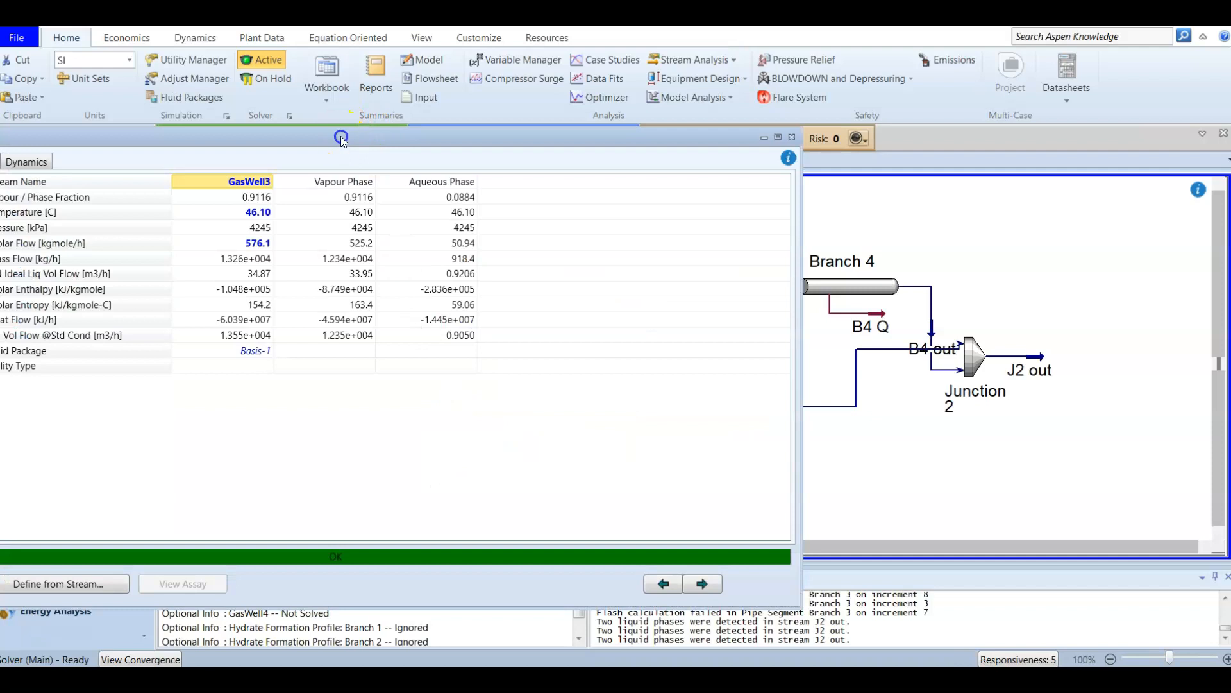
{"action": "left_click", "coordinate": [408, 209]}
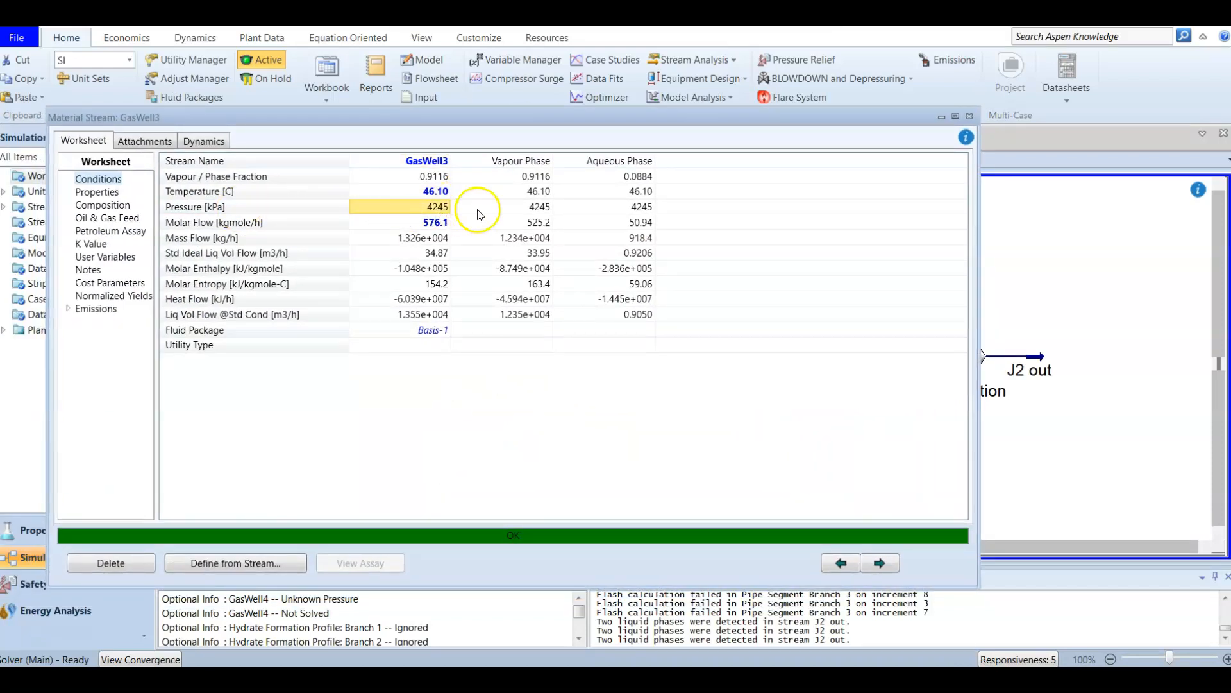
Close the GasWell3 stream window and shift stream GasWell4 slightly on the flowsheet.
{"action": "left_click", "coordinate": [972, 117]}
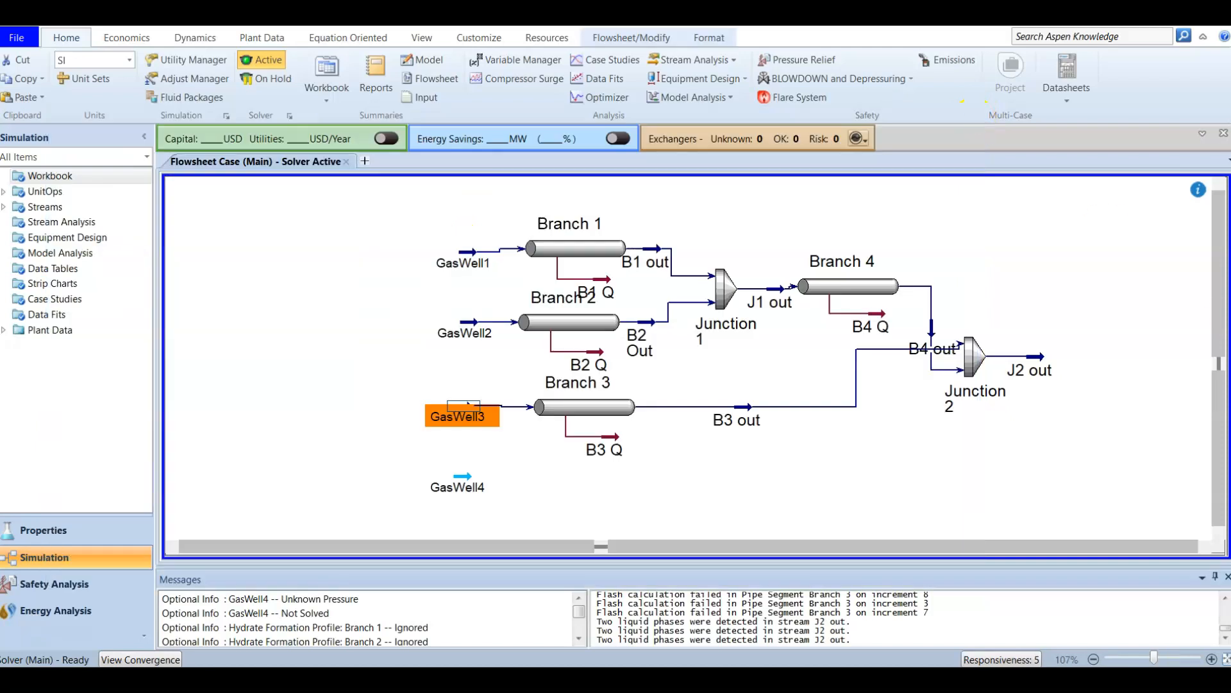
{"action": "left_click", "coordinate": [828, 473]}
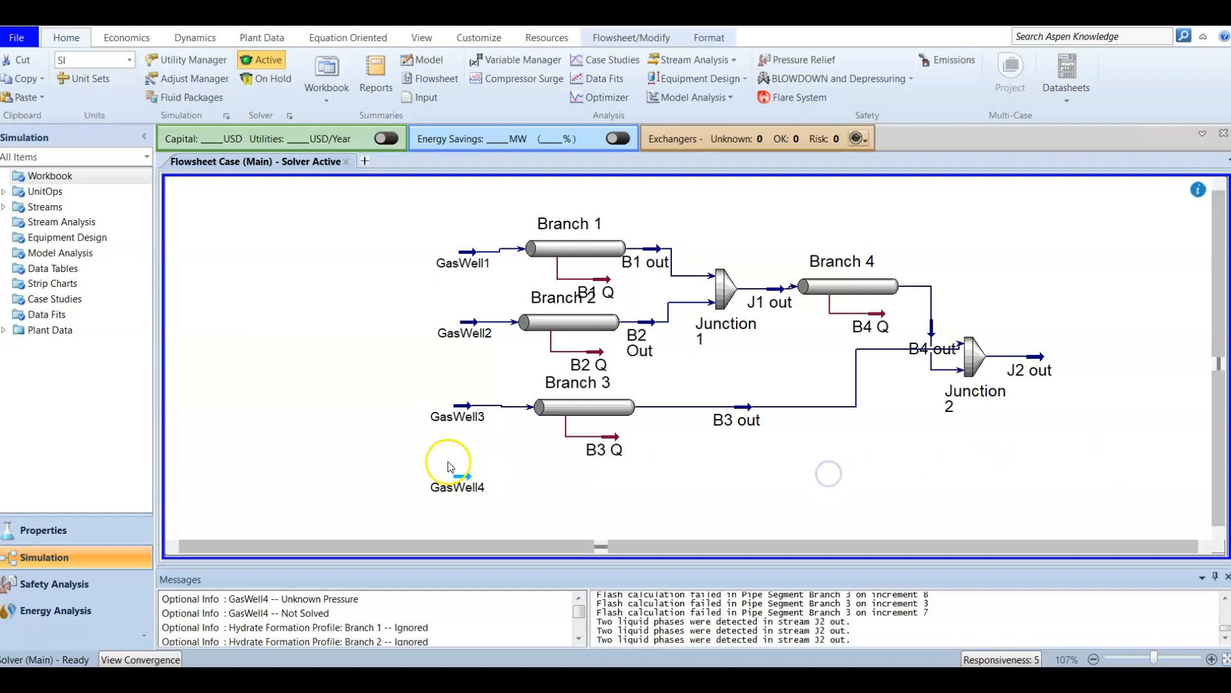
{"action": "left_click_drag", "start_coordinate": [459, 476], "coordinate": [470, 479]}
{"action": "left_click", "coordinate": [533, 498]}
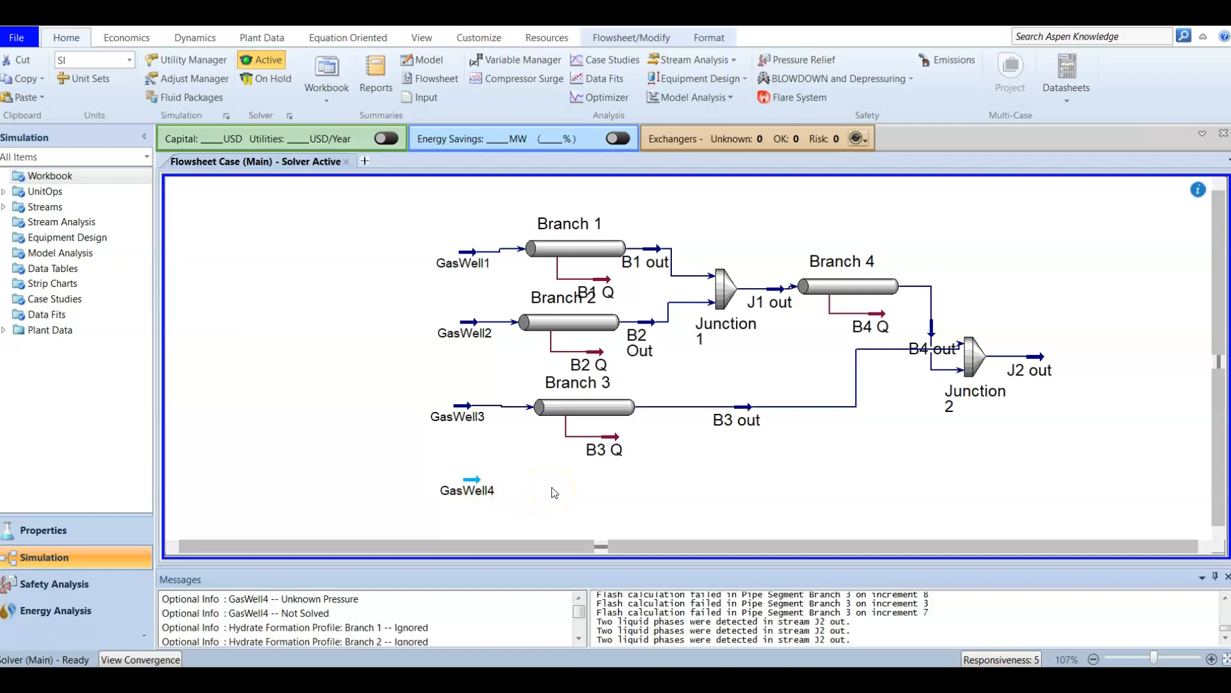
Find the pipe segment model with the search "pipe se" and place one on the flowsheet directly downstream of stream J2 out.
{"action": "mouse_move", "coordinate": [1032, 386]}
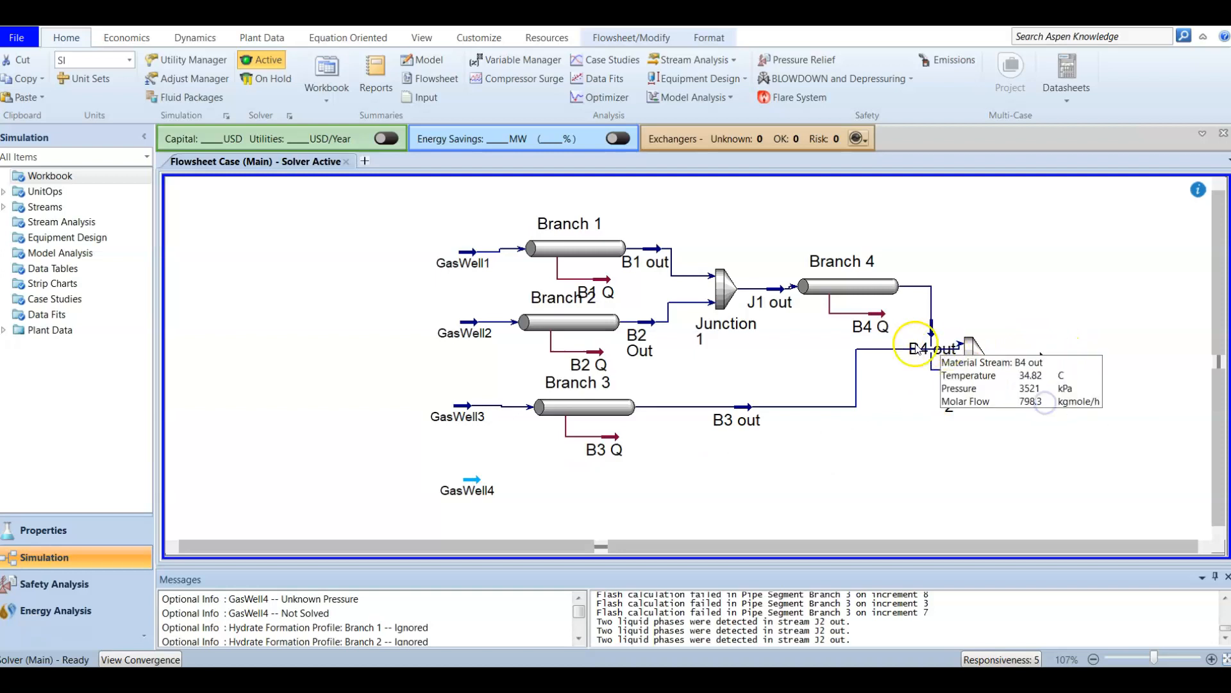
{"action": "left_click", "coordinate": [1203, 547]}
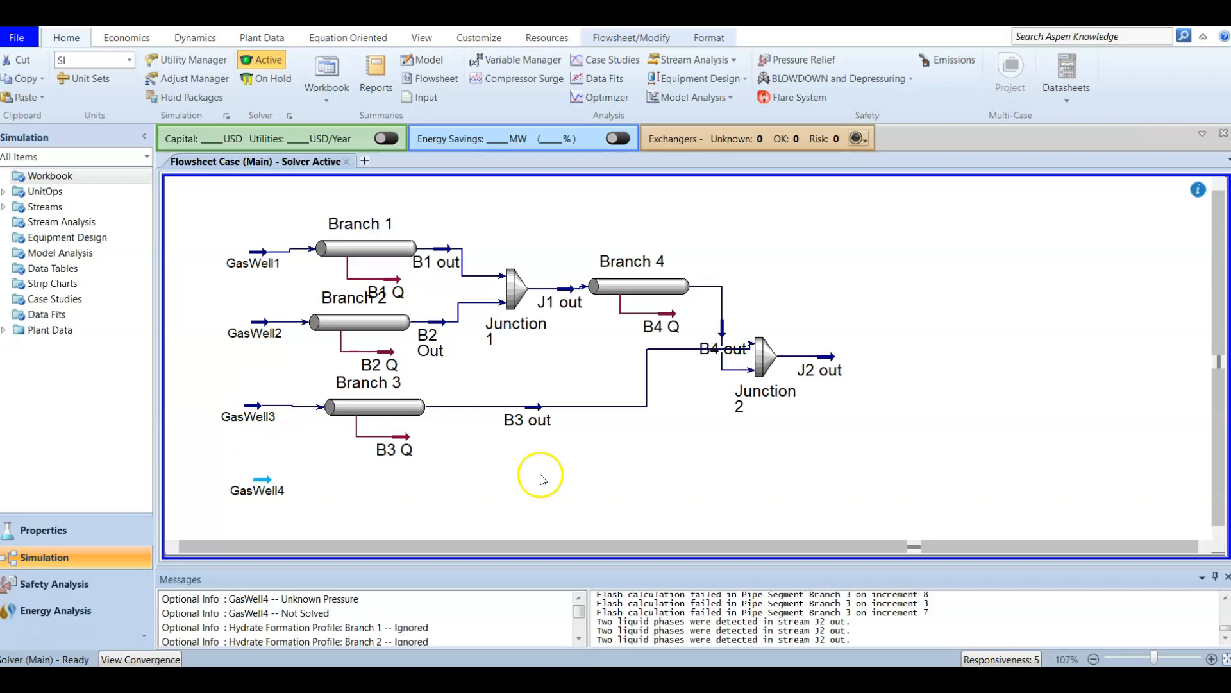
{"action": "key", "text": "F4"}
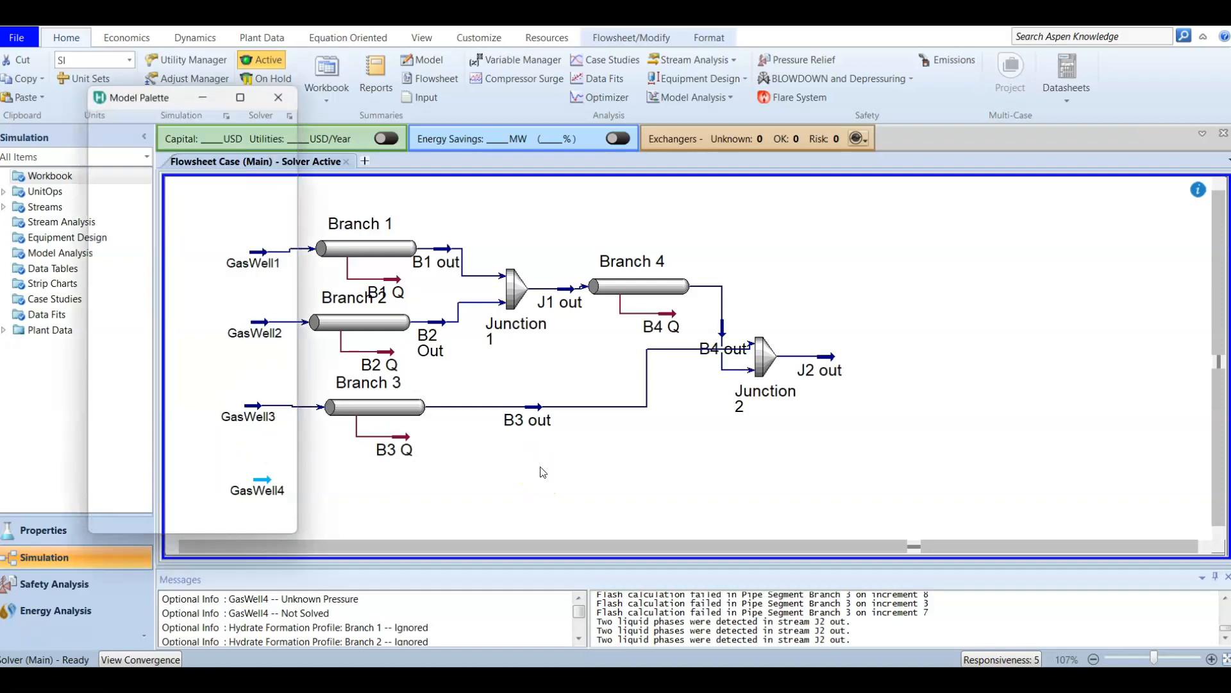
{"action": "left_click", "coordinate": [263, 107]}
{"action": "left_click_drag", "start_coordinate": [137, 103], "coordinate": [1010, 122]}
{"action": "left_click", "coordinate": [1012, 189]}
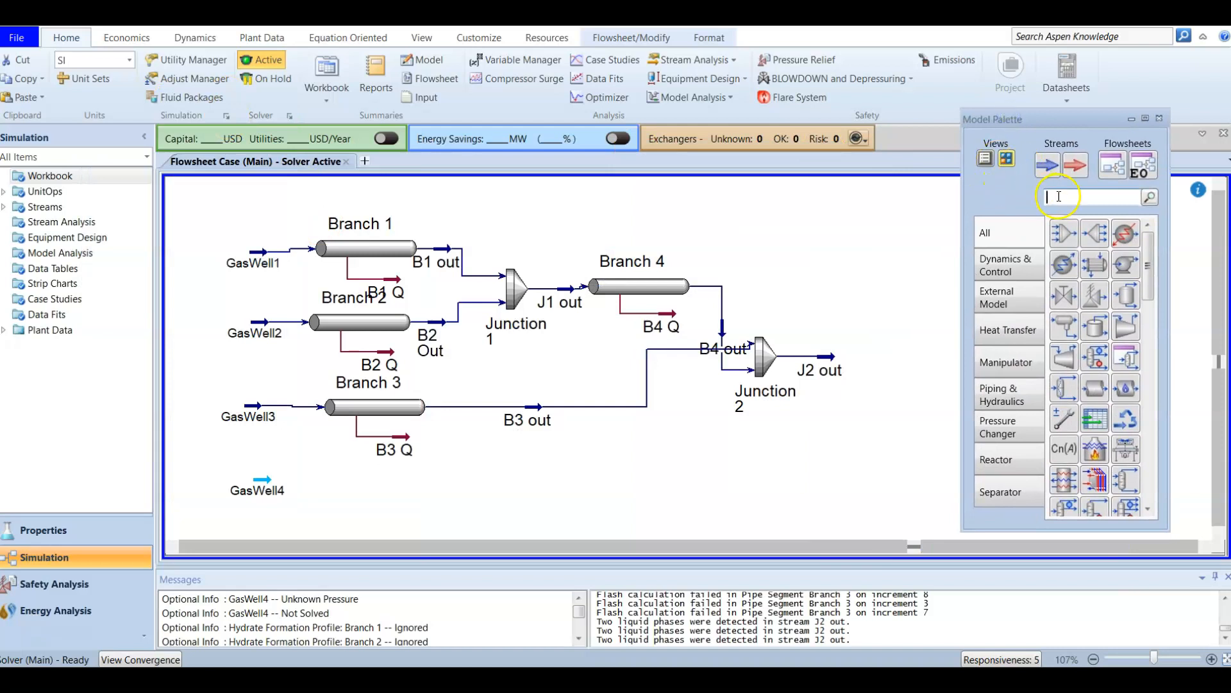
{"action": "type", "text": "pipe se"}
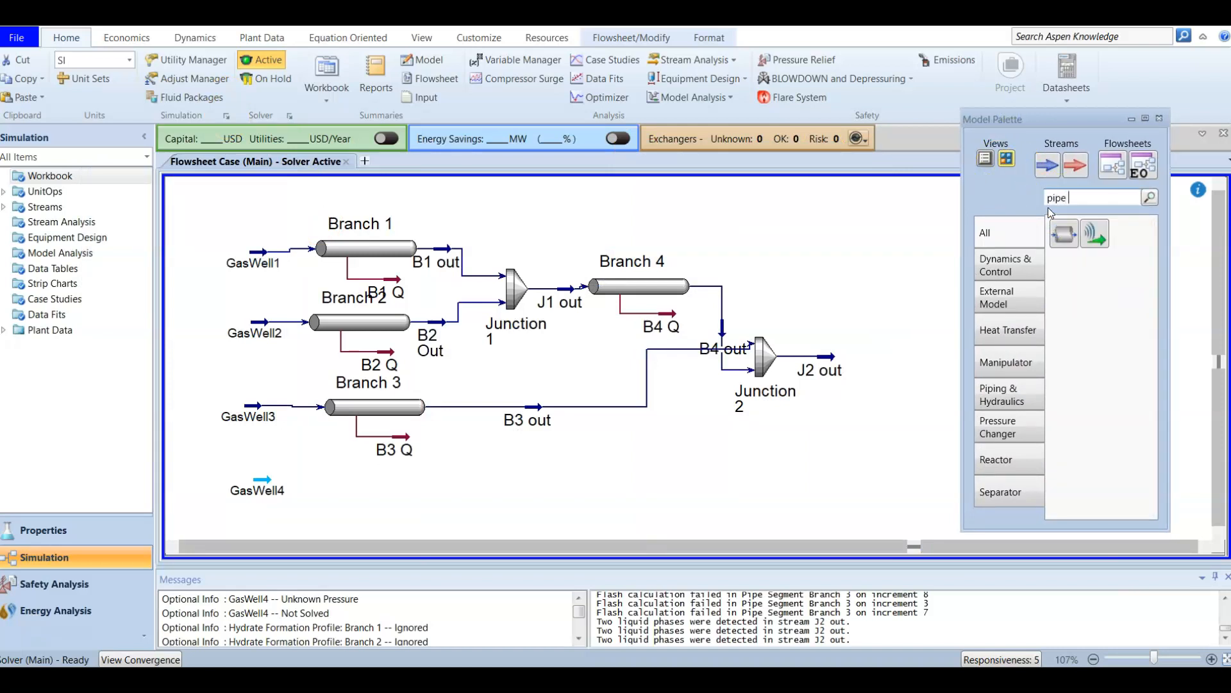
{"action": "left_click", "coordinate": [1062, 237]}
{"action": "left_click_drag", "start_coordinate": [971, 291], "coordinate": [920, 314]}
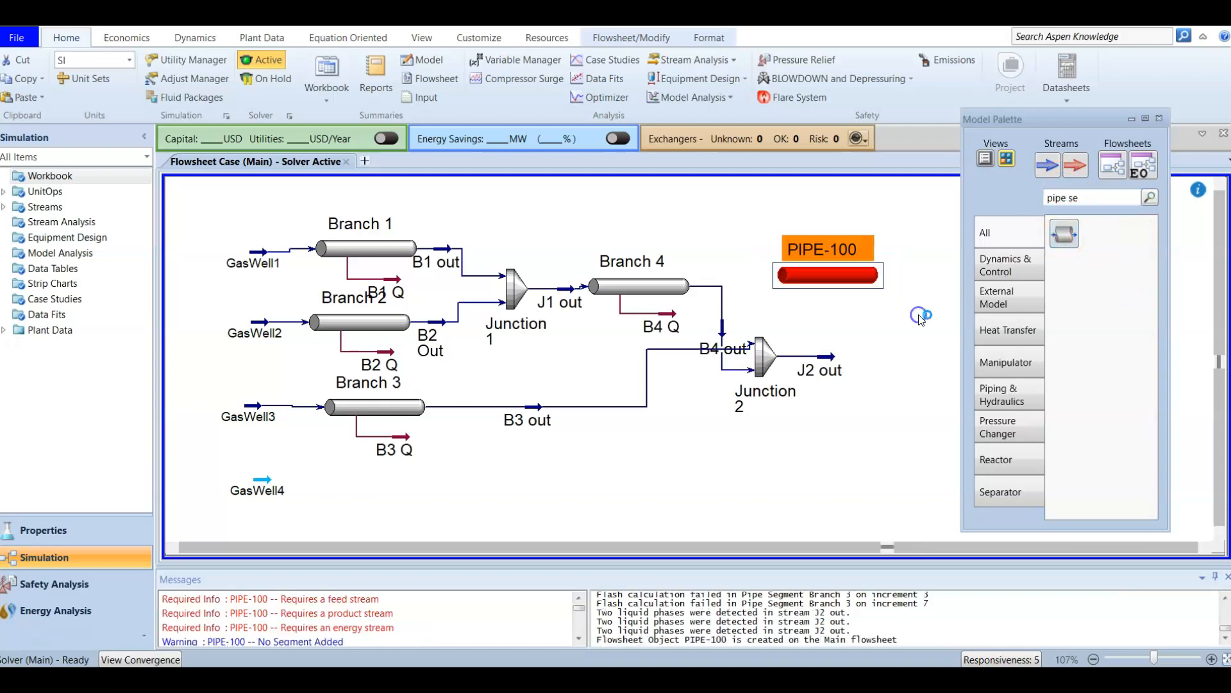
{"action": "left_click_drag", "start_coordinate": [1063, 122], "coordinate": [229, 125]}
{"action": "left_click_drag", "start_coordinate": [818, 272], "coordinate": [880, 344]}
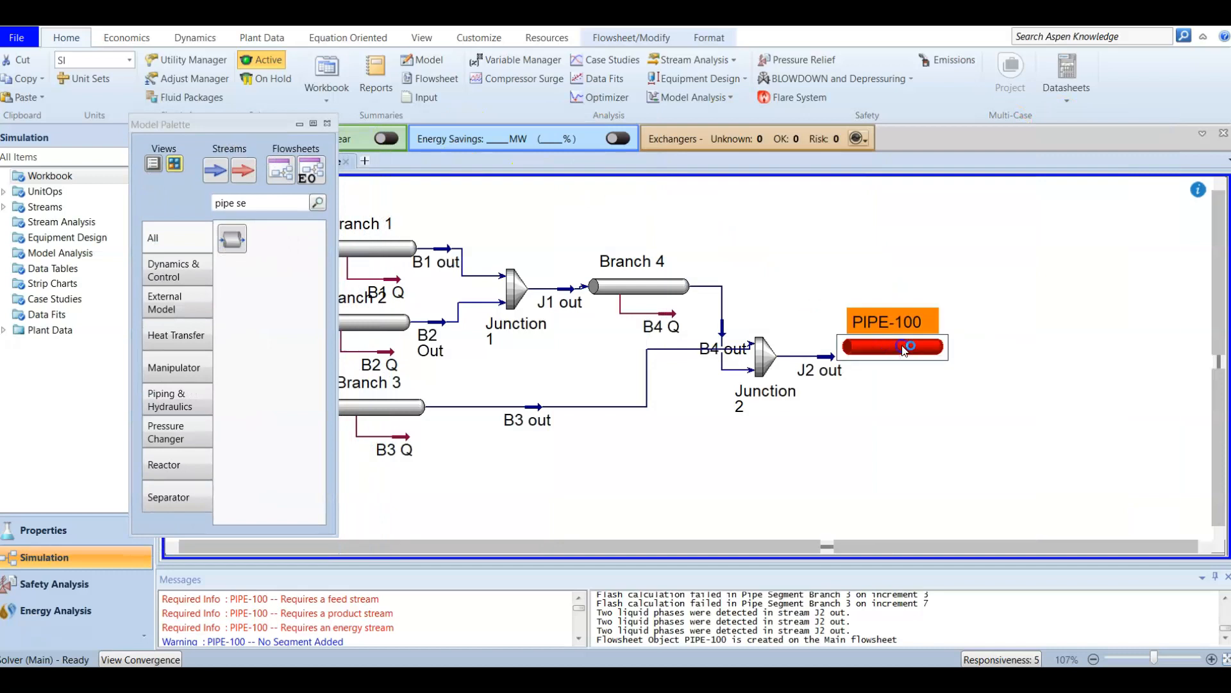
Open the new pipe segment's properties and rename it Branch 5.
{"action": "double_click", "coordinate": [893, 347]}
{"action": "left_click_drag", "start_coordinate": [268, 128], "coordinate": [635, 130]}
{"action": "left_click", "coordinate": [522, 173]}
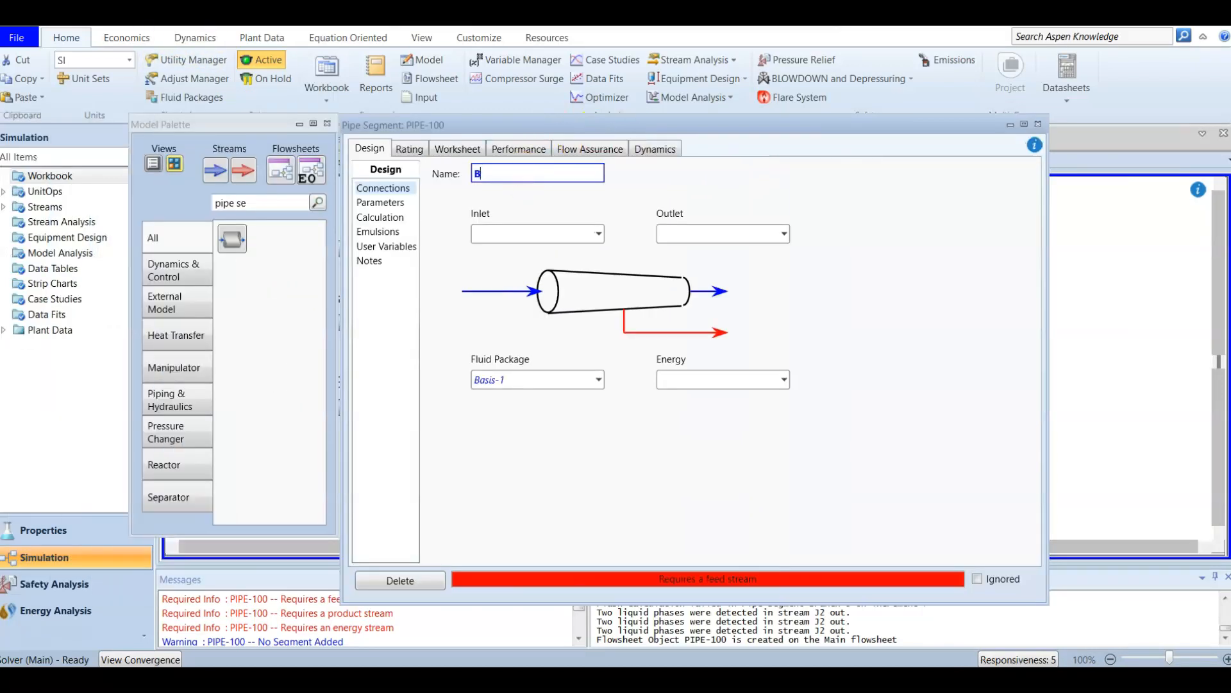
{"action": "type", "text": "Branch 5"}
{"action": "key", "text": "Return"}
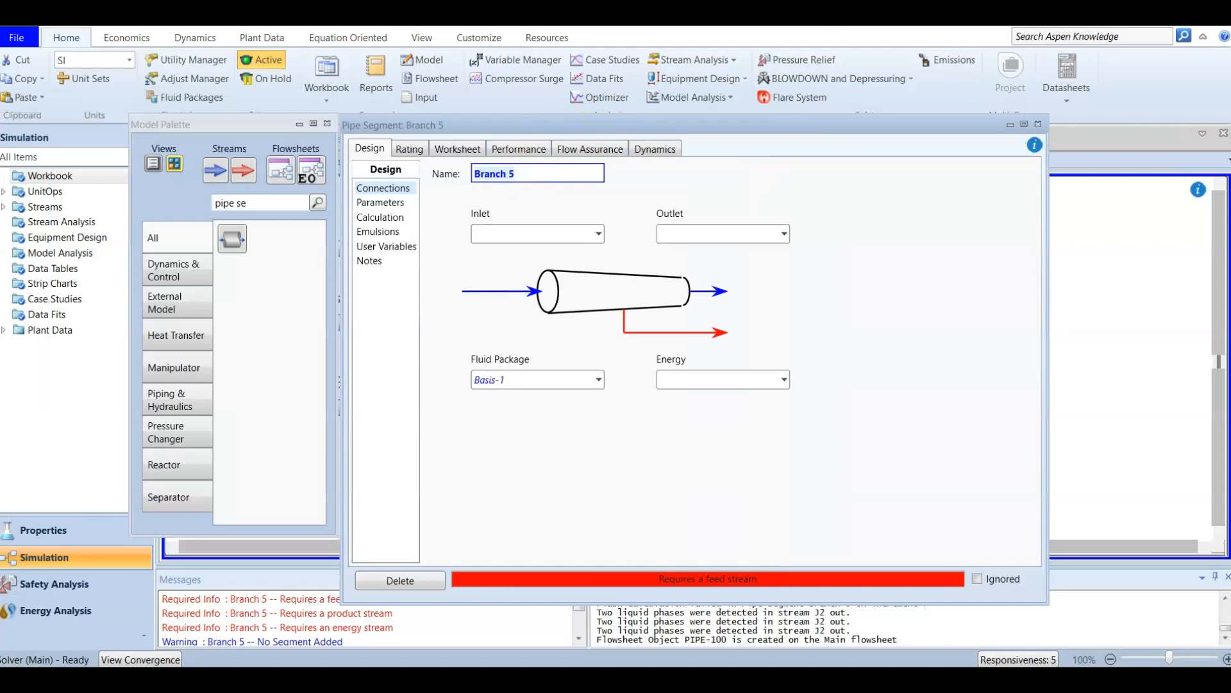
Connect Branch 5 with J2 out as inlet, B5 out as outlet and B5 Q as energy stream, and check the flowsheet connections.
{"action": "left_click", "coordinate": [599, 234]}
{"action": "left_click", "coordinate": [569, 274]}
{"action": "left_click", "coordinate": [680, 236]}
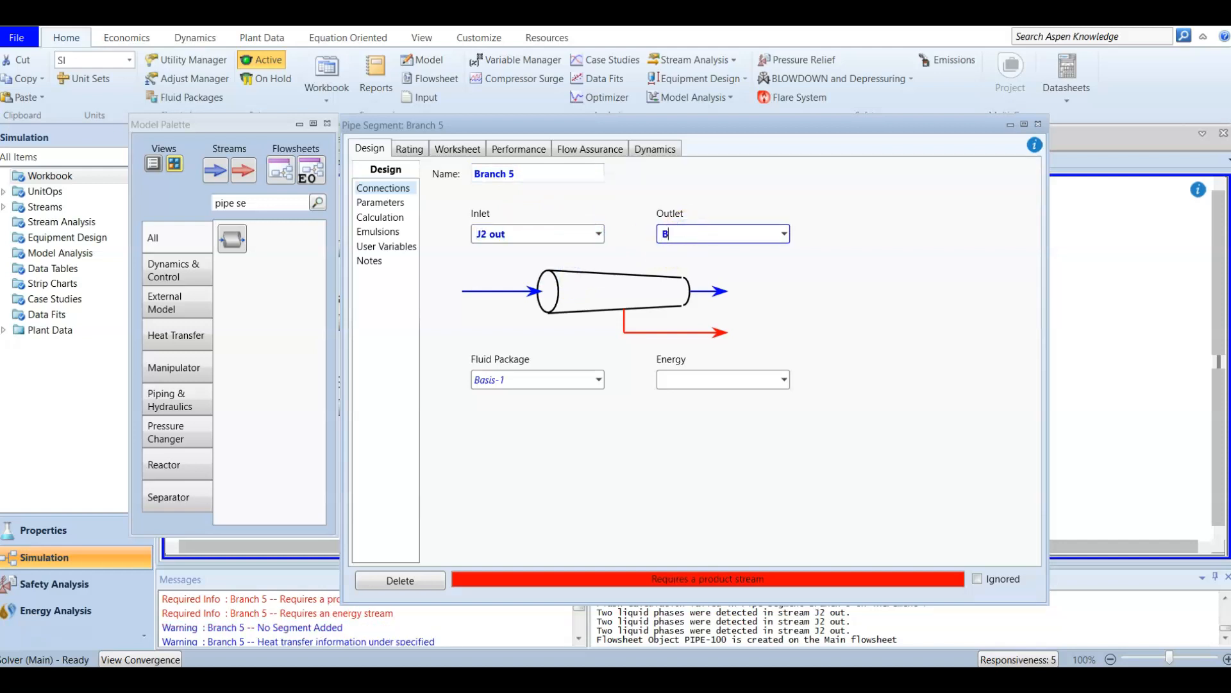
{"action": "key", "text": "Return"}
{"action": "left_click", "coordinate": [692, 376]}
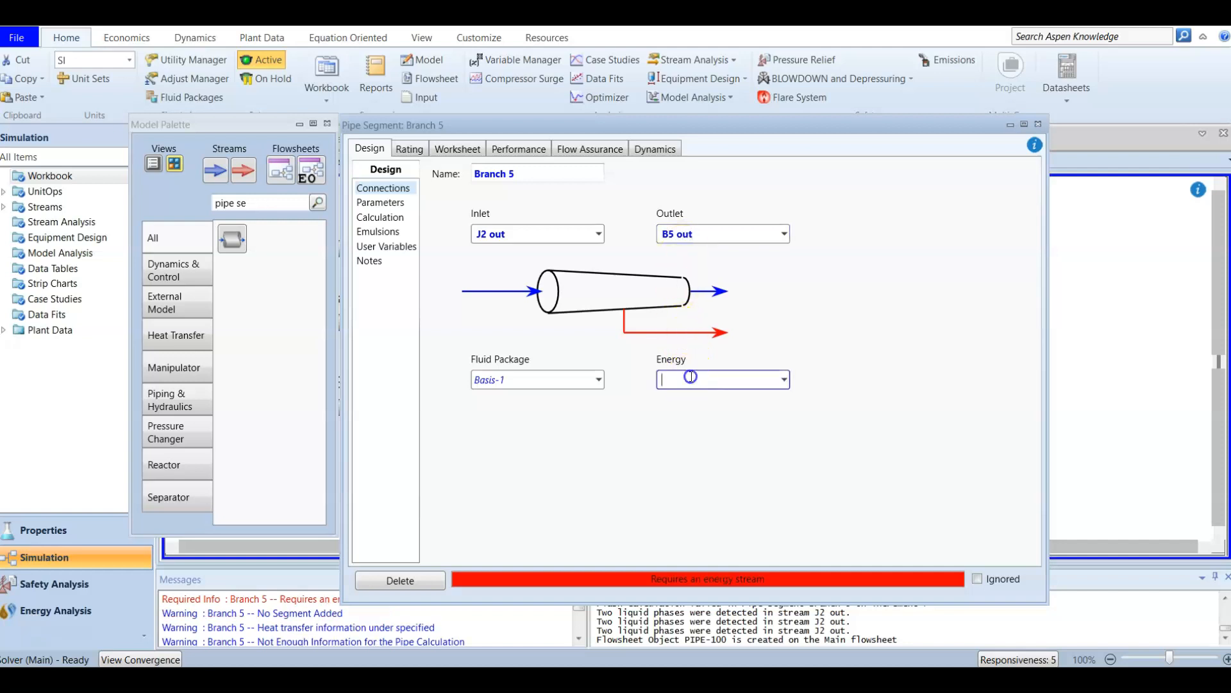
{"action": "key", "text": "Return"}
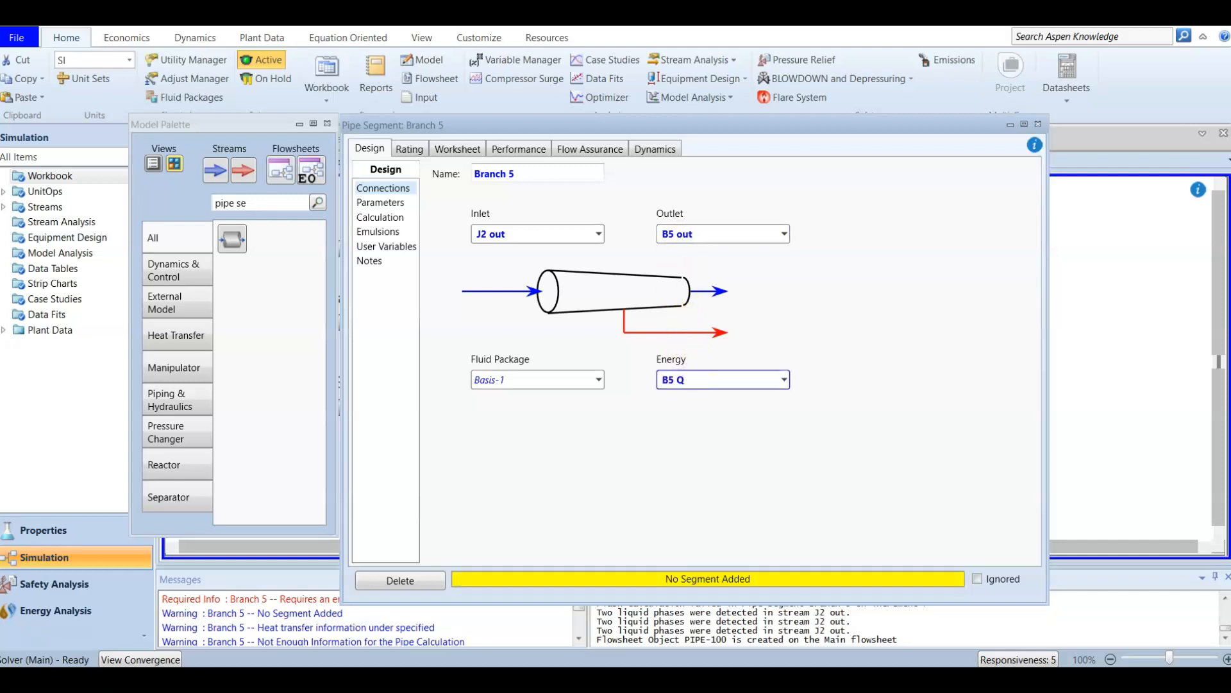
{"action": "left_click_drag", "start_coordinate": [681, 130], "coordinate": [753, 454]}
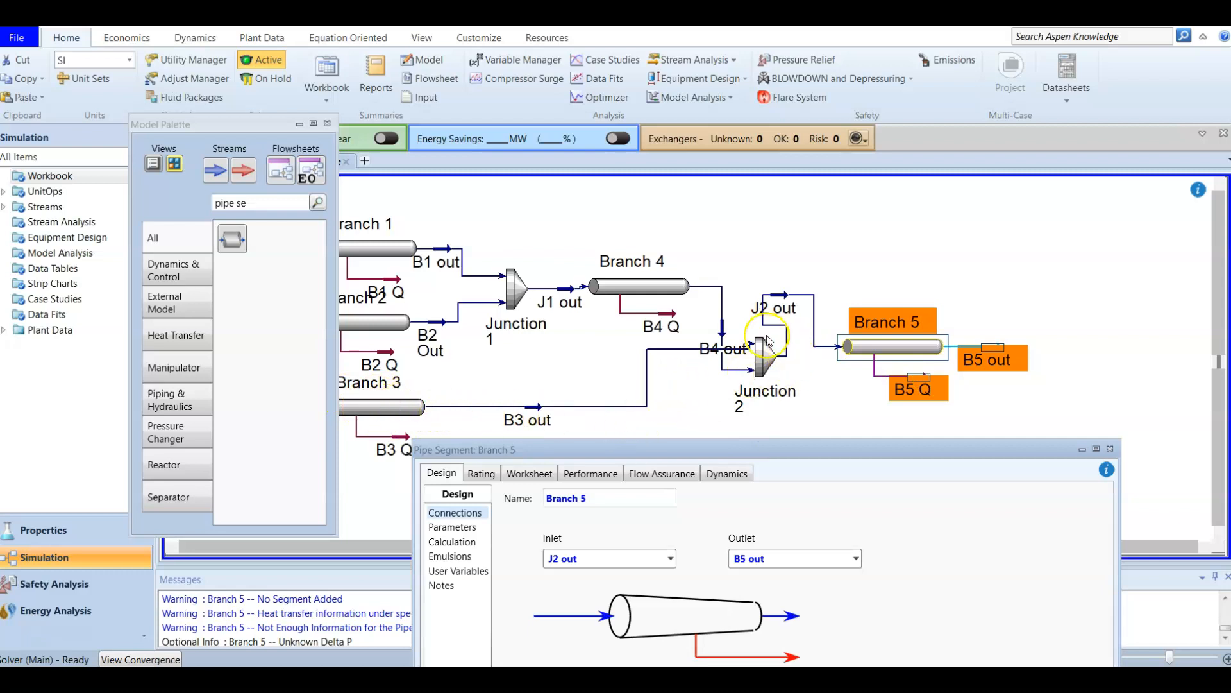
{"action": "left_click_drag", "start_coordinate": [763, 452], "coordinate": [717, 93]}
Set Branch 5's horizontal, vertical and inclined pipe flow correlations to Tulsa Unified Model (3-Phase).
{"action": "left_click", "coordinate": [408, 170]}
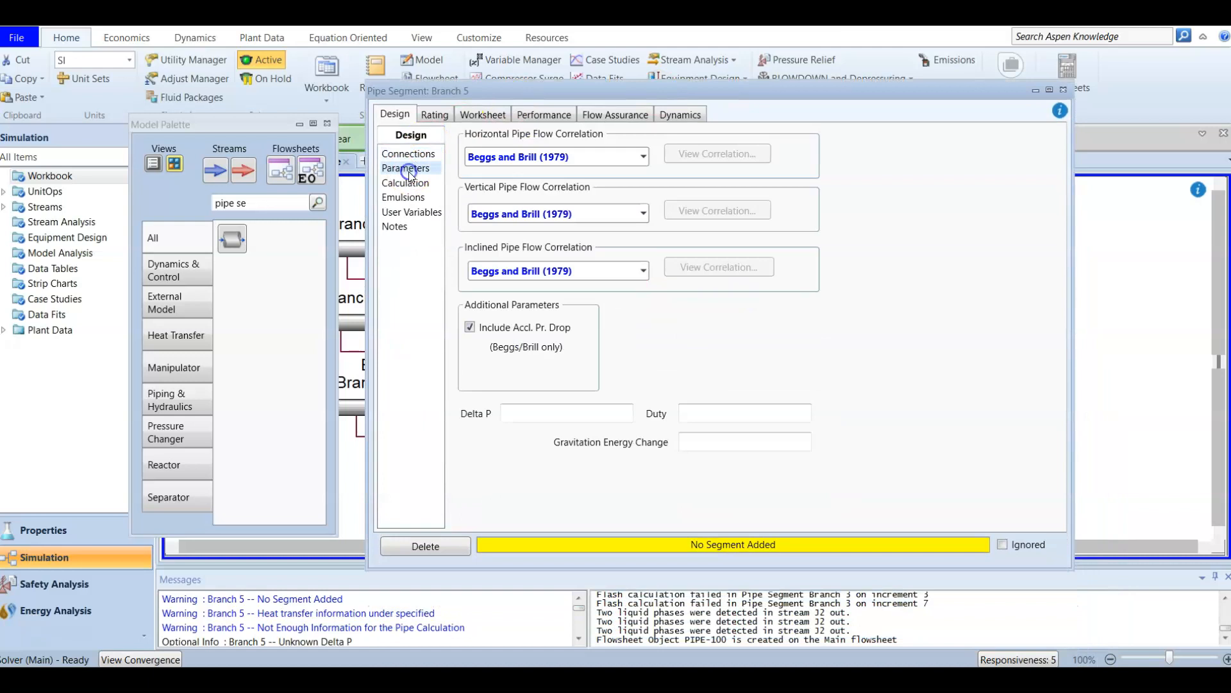
{"action": "left_click", "coordinate": [643, 156]}
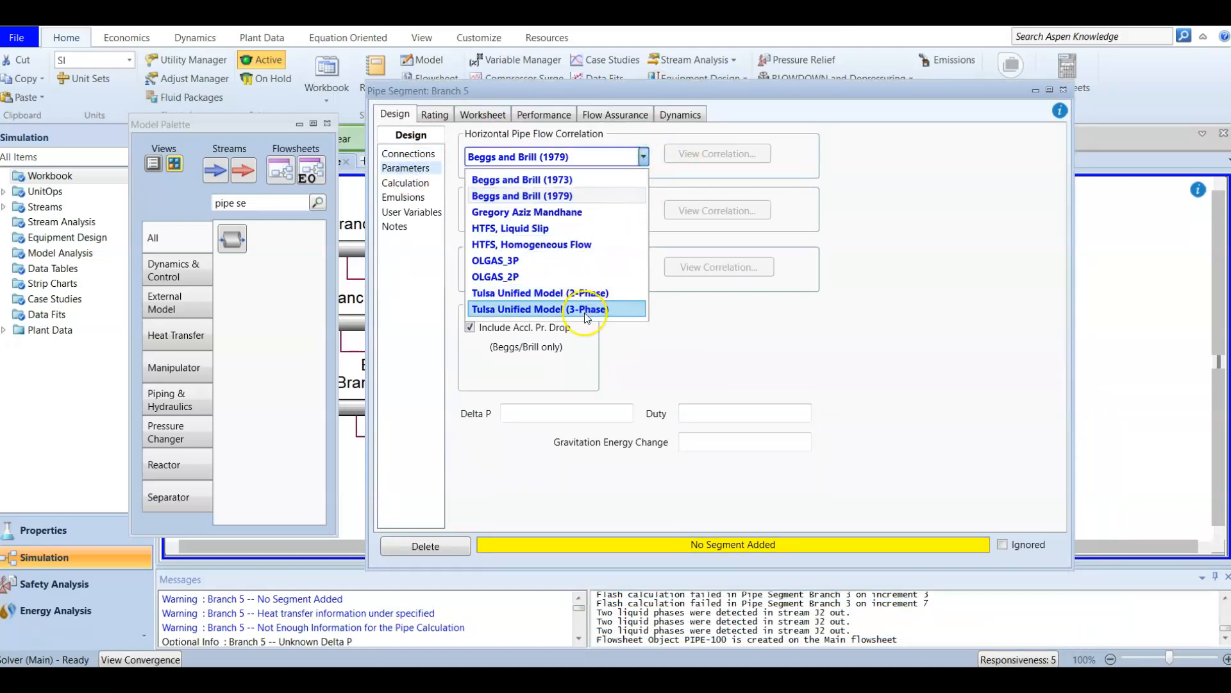
{"action": "left_click", "coordinate": [585, 309]}
{"action": "left_click", "coordinate": [643, 214]}
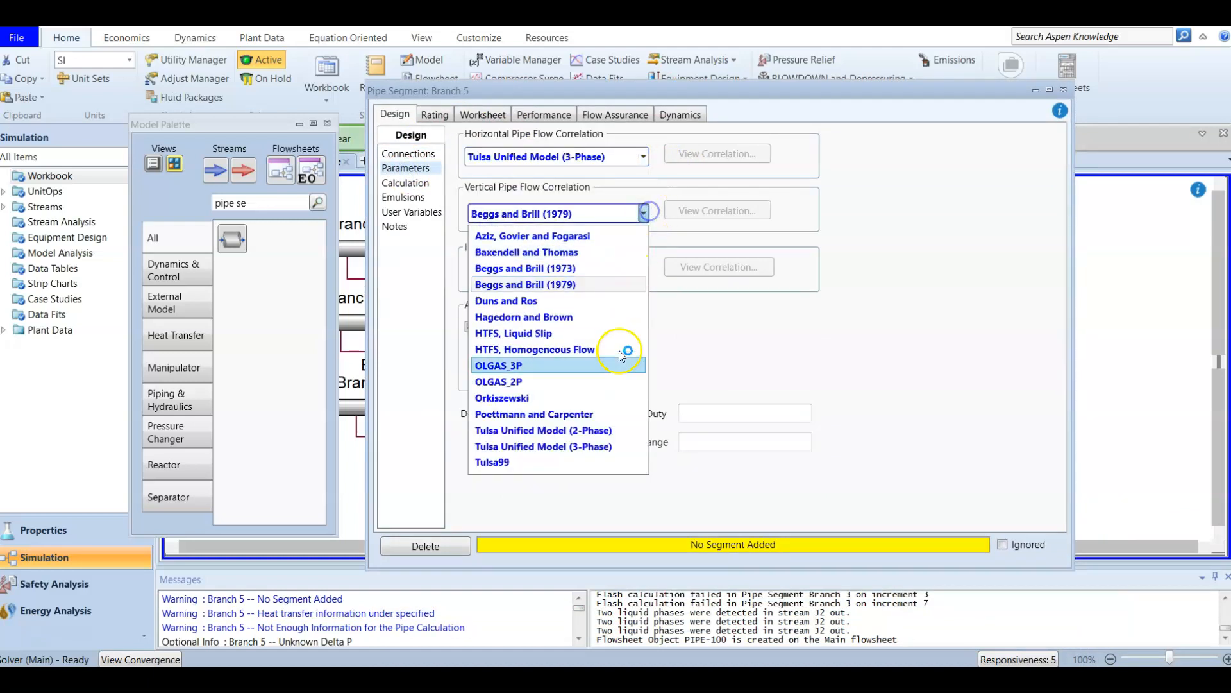
{"action": "left_click", "coordinate": [606, 447]}
{"action": "left_click", "coordinate": [643, 271]}
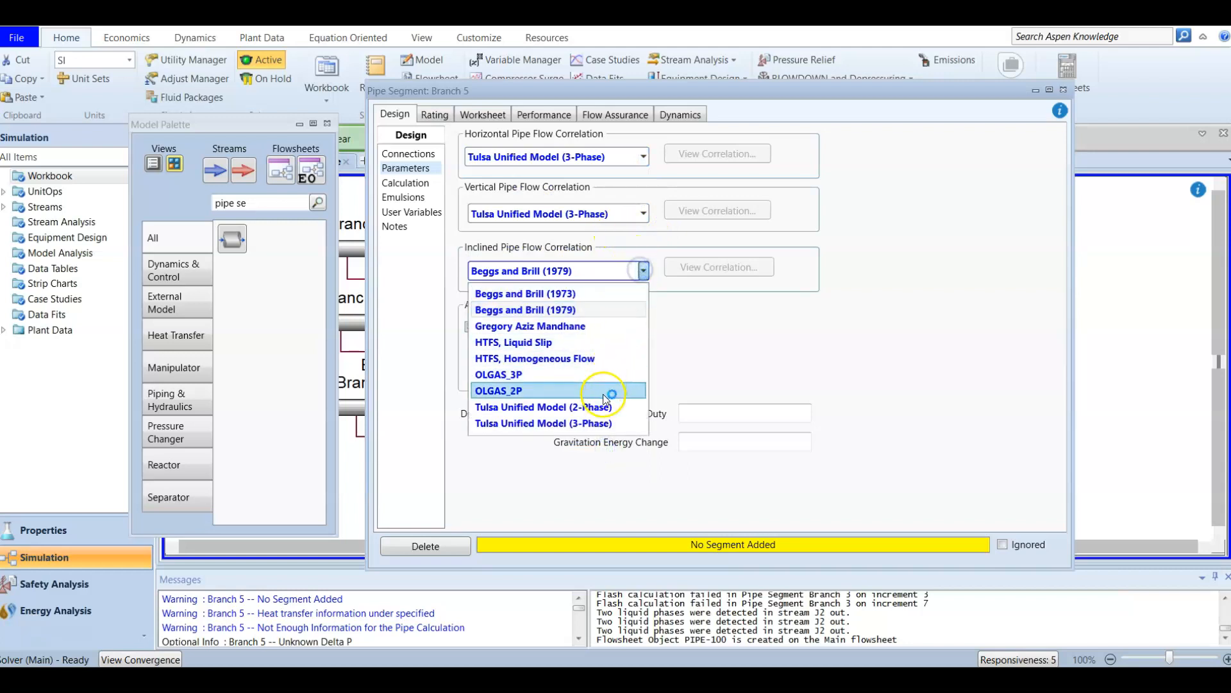
{"action": "left_click", "coordinate": [606, 423]}
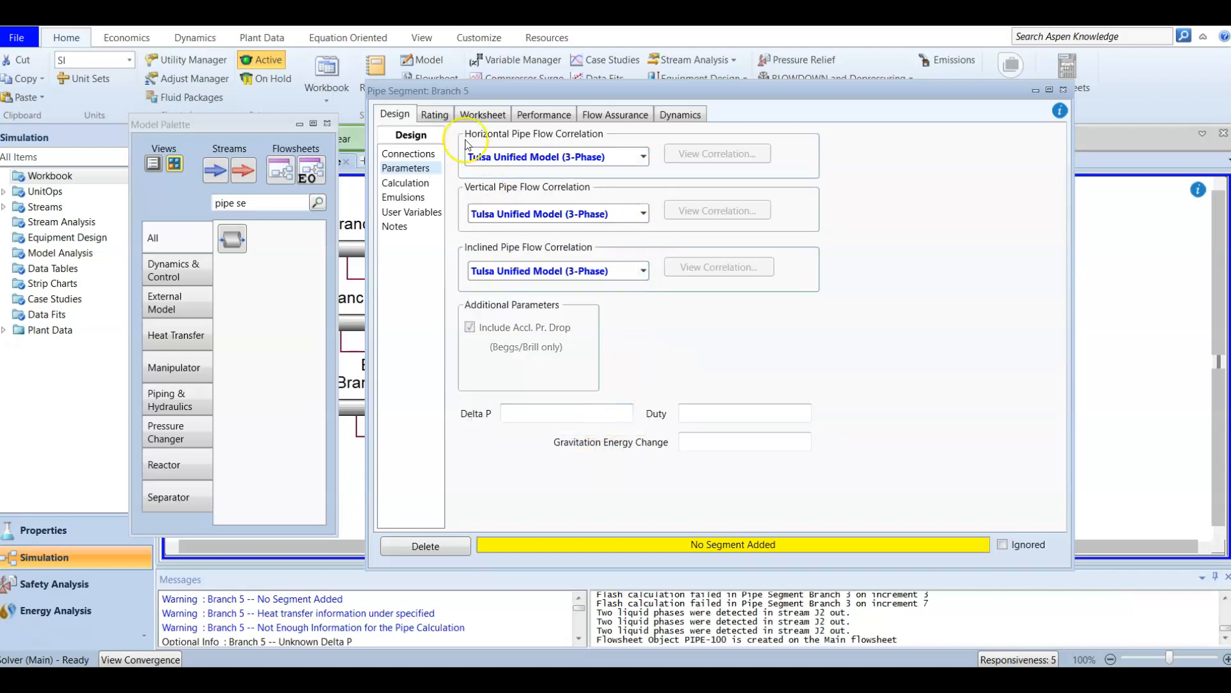
Append a pipe section to Branch 5's sizing profile with a length of 300 m and an elevation change of -16 m.
{"action": "left_click", "coordinate": [430, 116]}
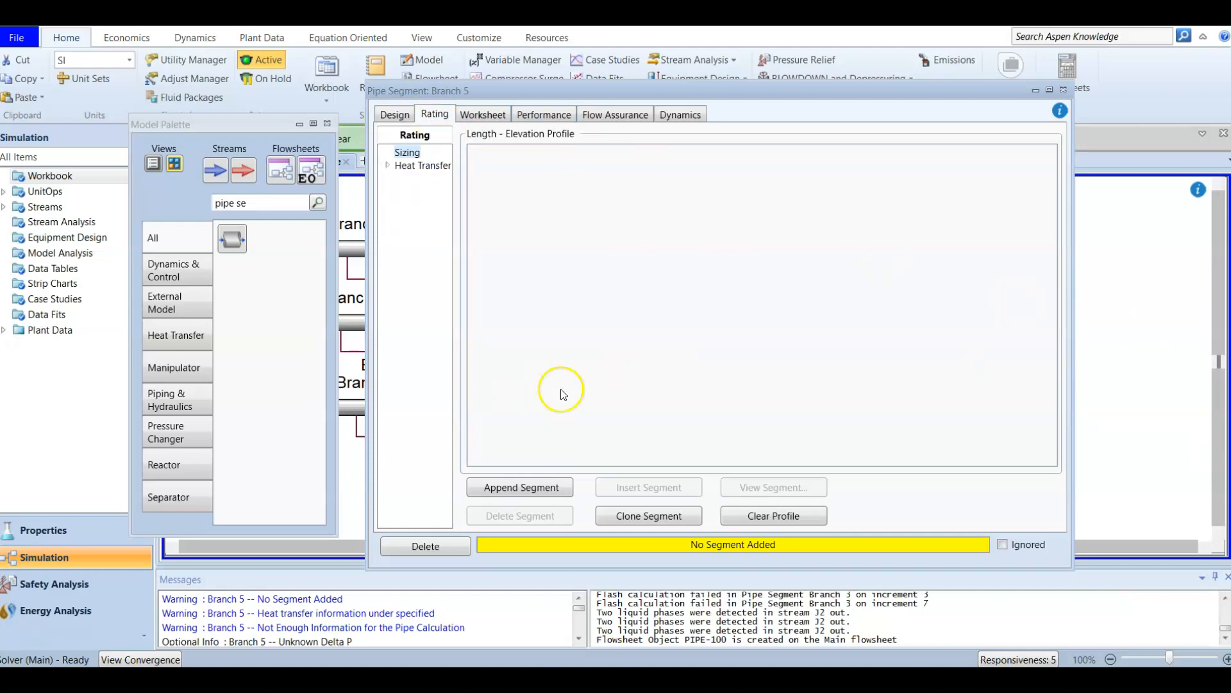
{"action": "left_click", "coordinate": [546, 489]}
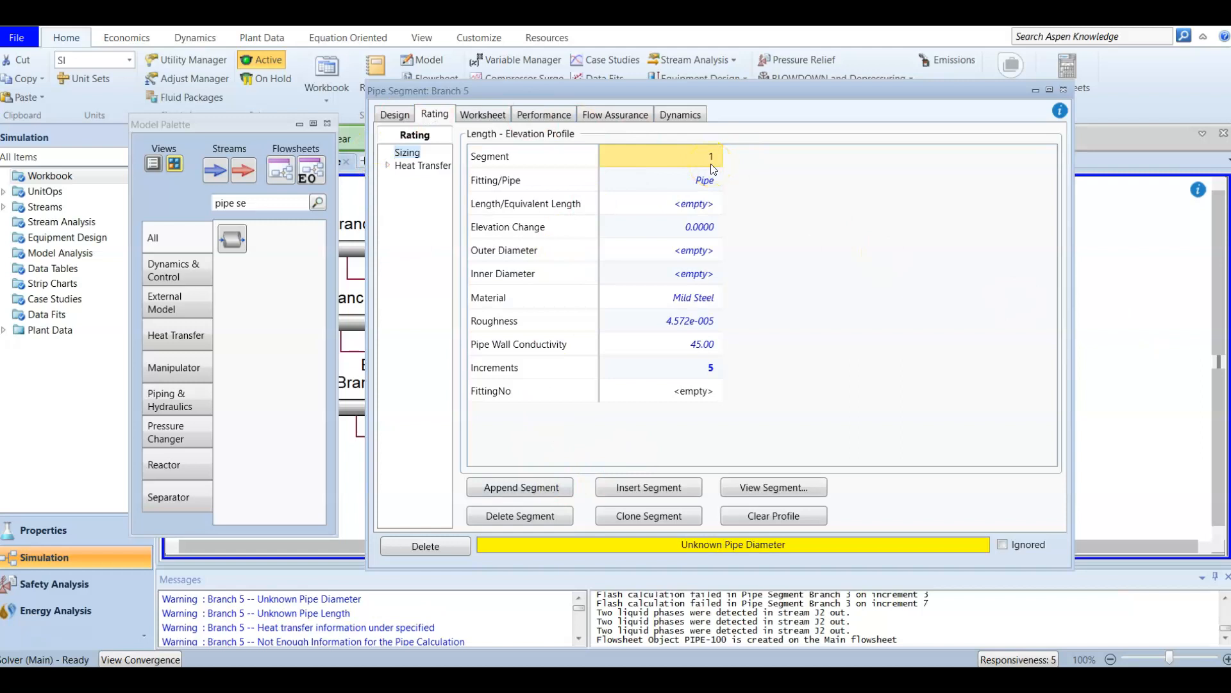
{"action": "left_click", "coordinate": [705, 204]}
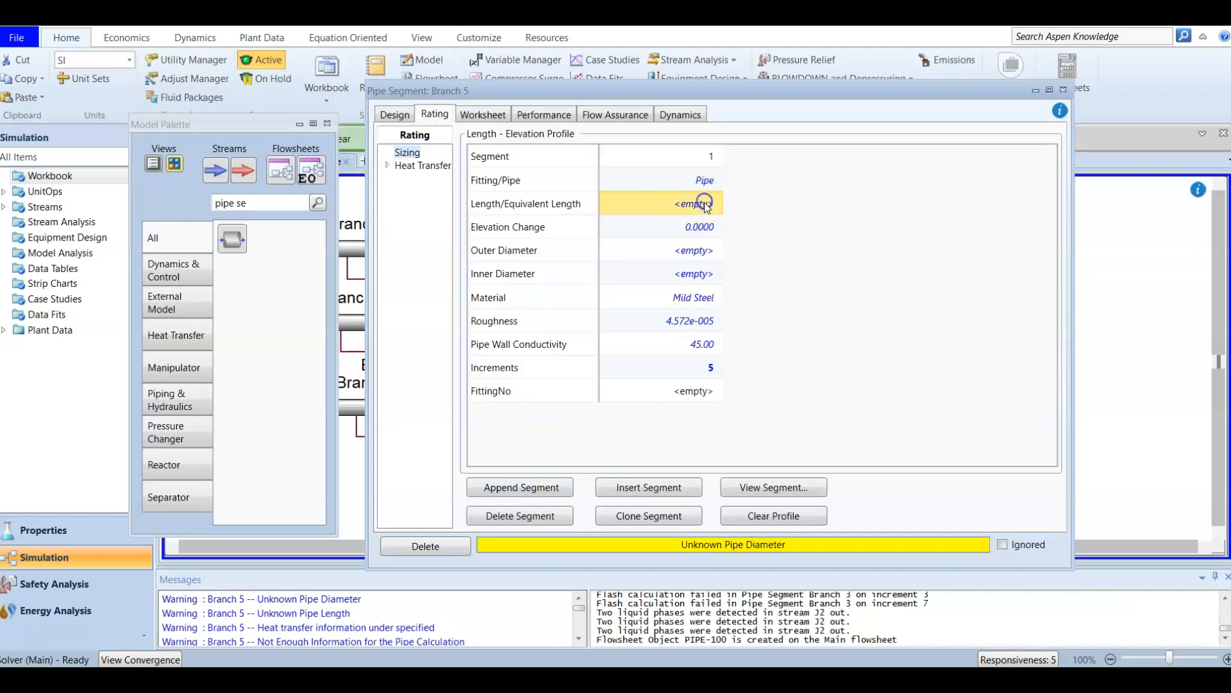
{"action": "type", "text": "300"}
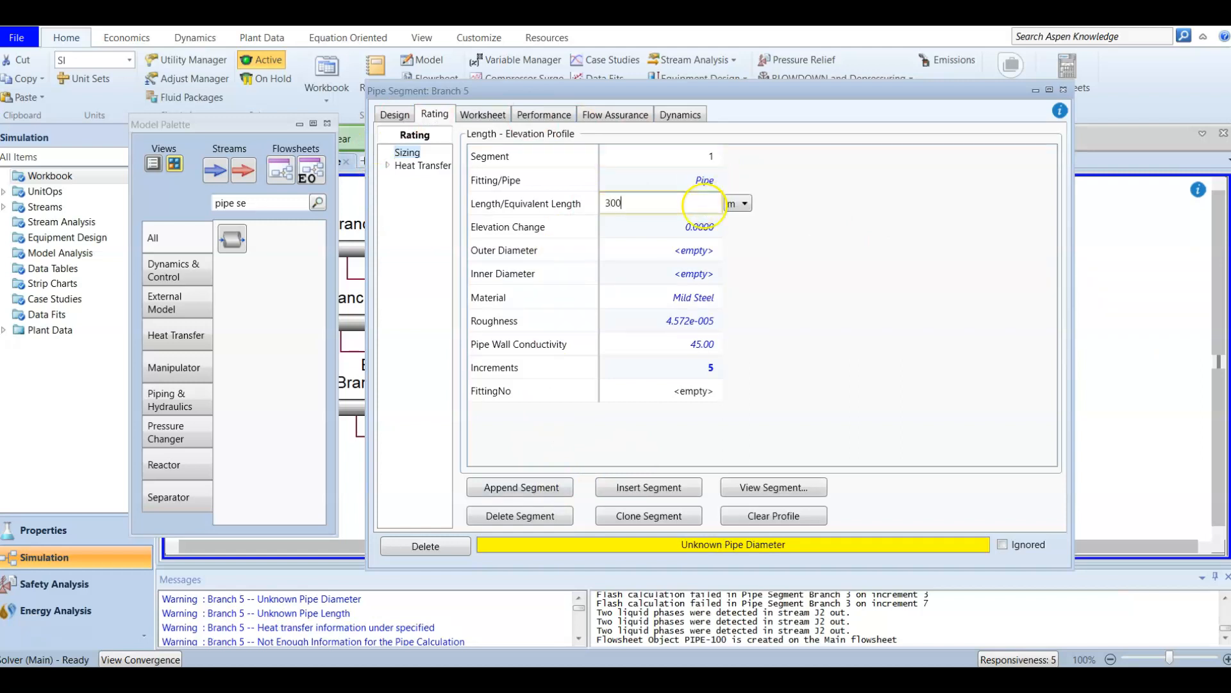
{"action": "key", "text": "Return"}
{"action": "type", "text": "-16"}
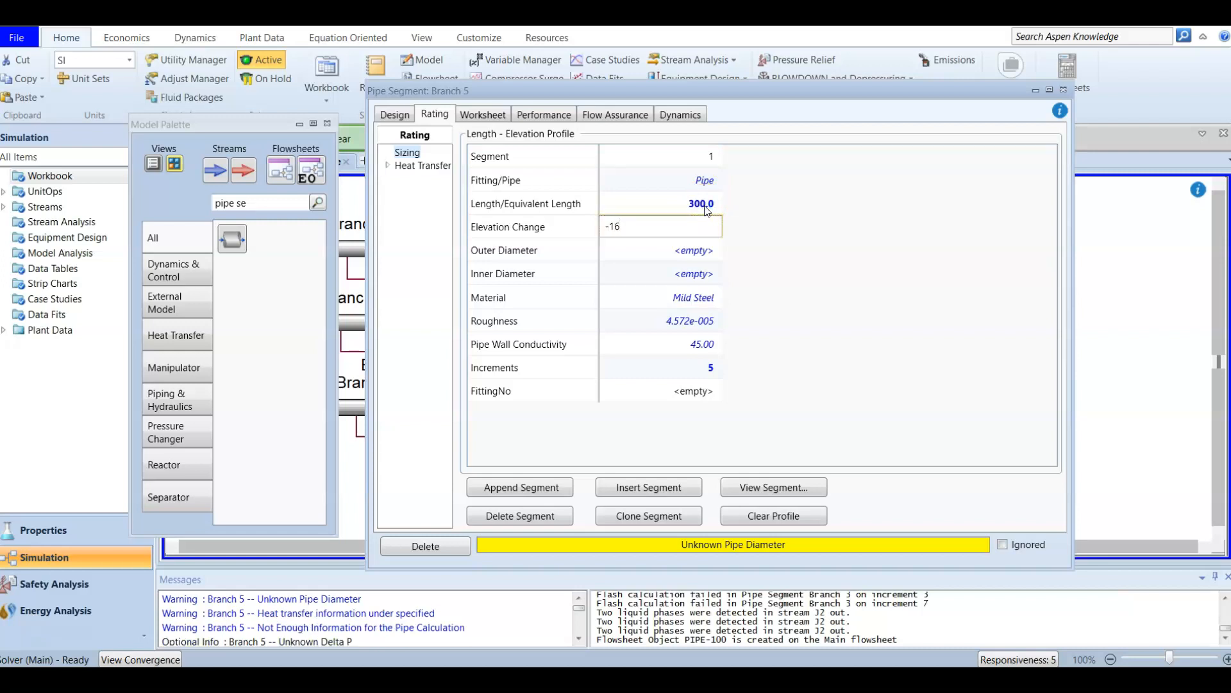
{"action": "key", "text": "Return"}
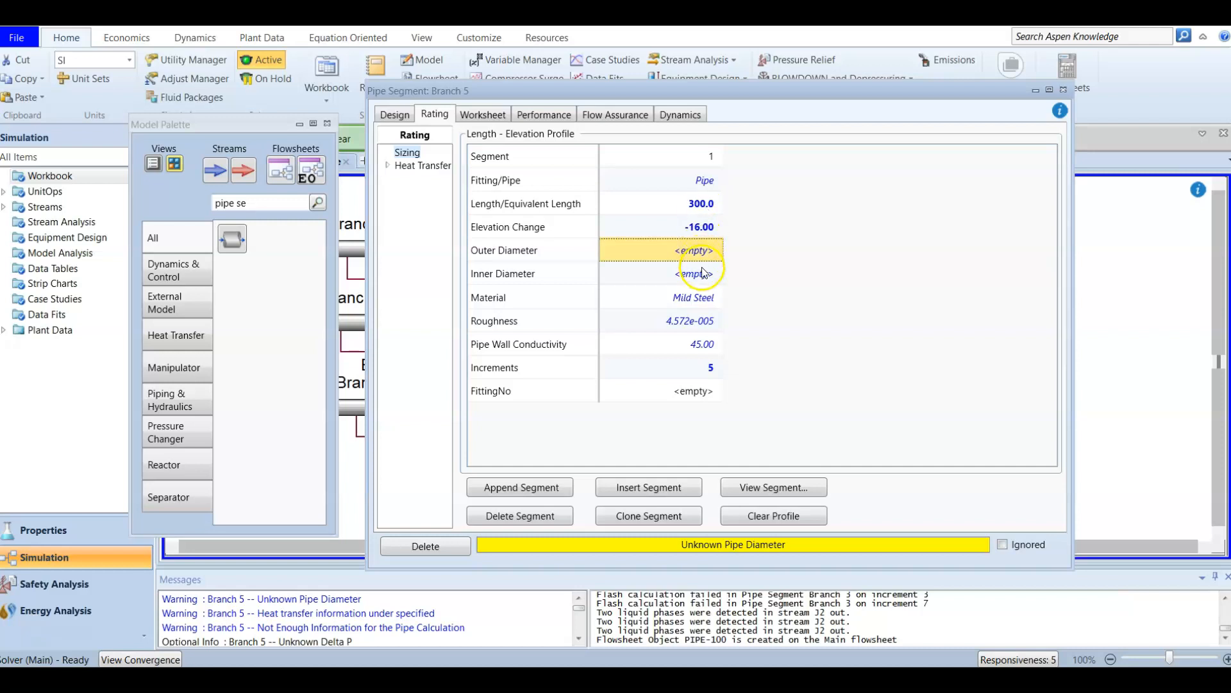
Specify Branch 5's pipe section as Schedule 40 with a 150 mm nominal diameter.
{"action": "left_click", "coordinate": [763, 488]}
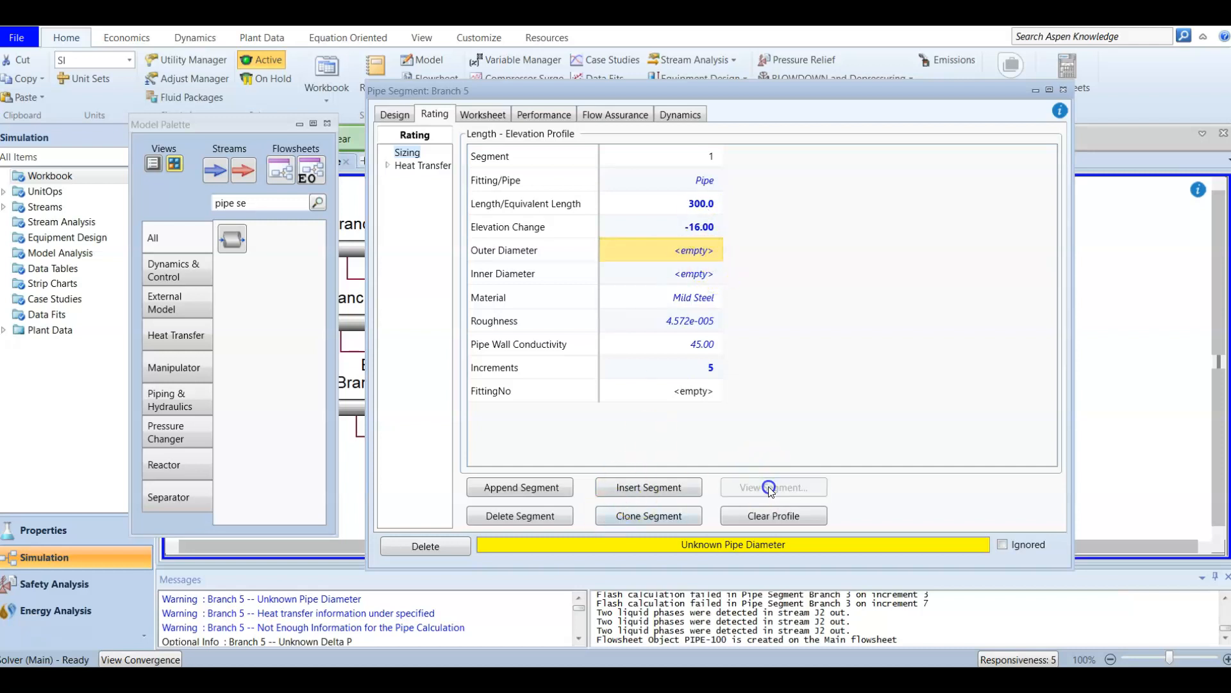
{"action": "left_click", "coordinate": [701, 303]}
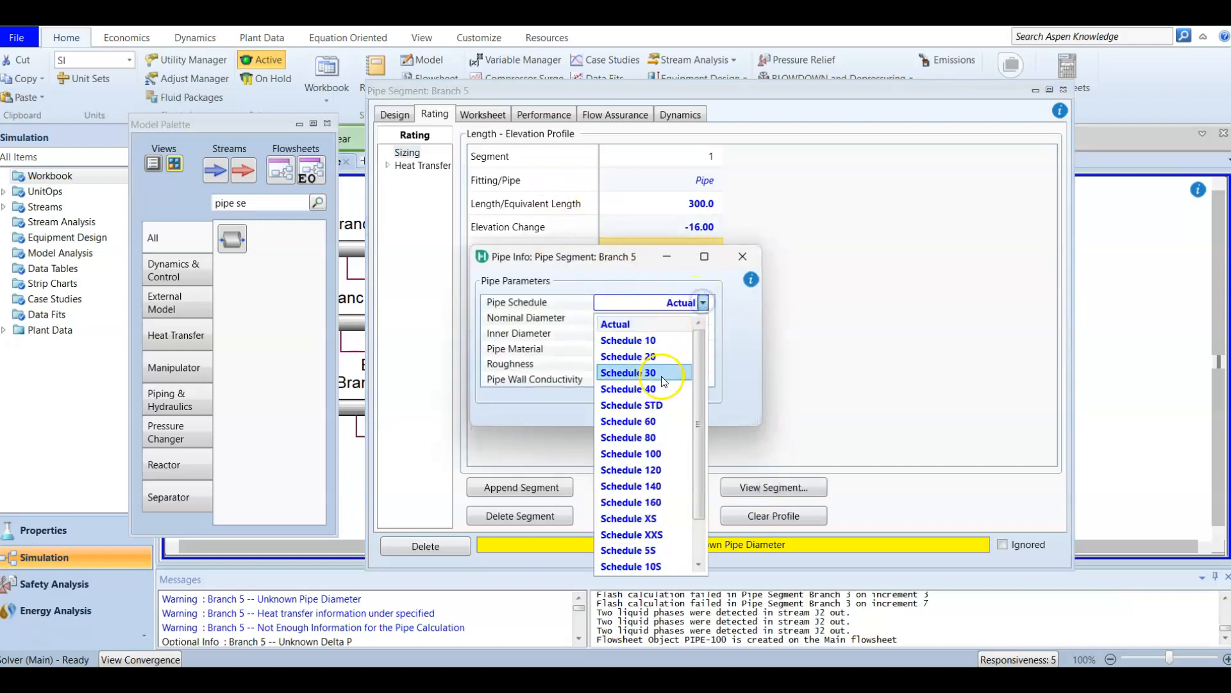
{"action": "left_click", "coordinate": [663, 385]}
{"action": "left_click", "coordinate": [703, 318]}
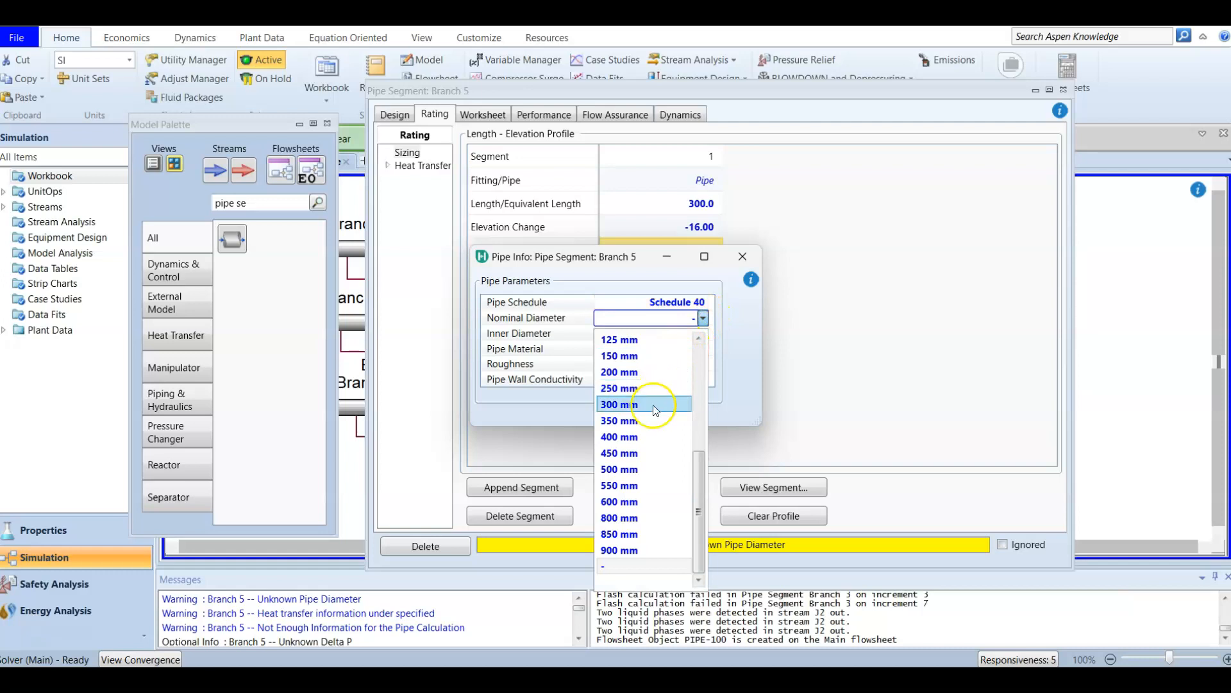
{"action": "left_click", "coordinate": [633, 356]}
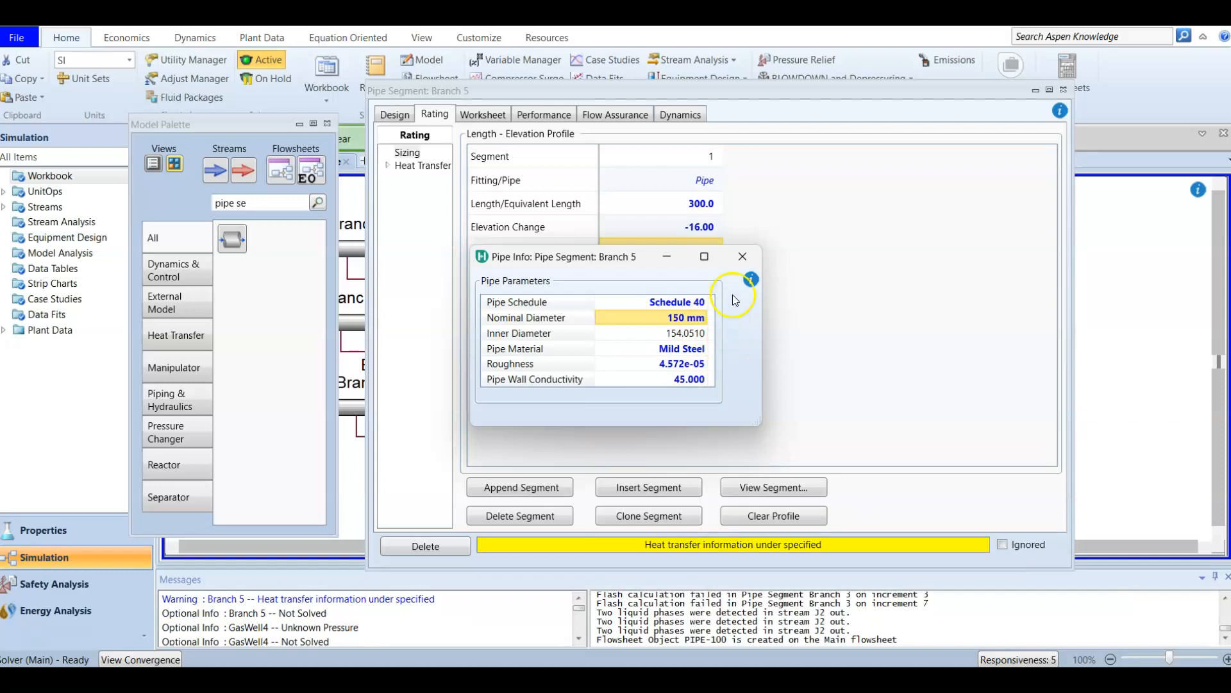
{"action": "left_click", "coordinate": [743, 256]}
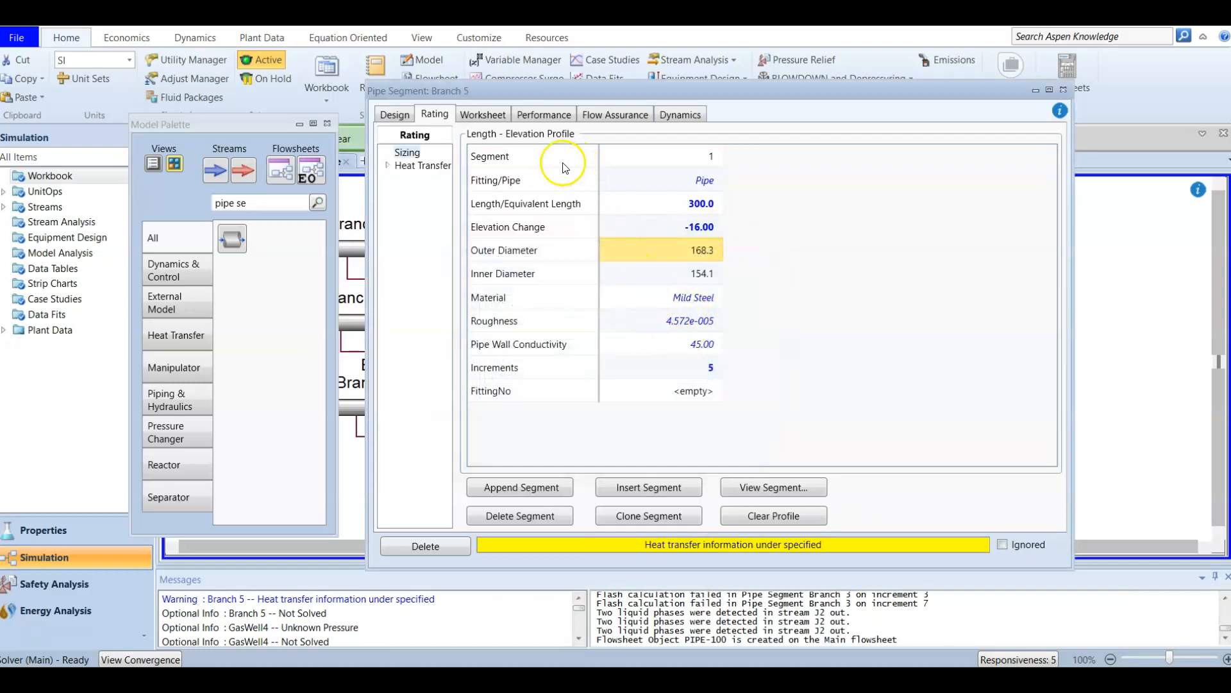
Set the number of increments for Branch 5's pipe section to 10.
{"action": "left_click", "coordinate": [669, 373]}
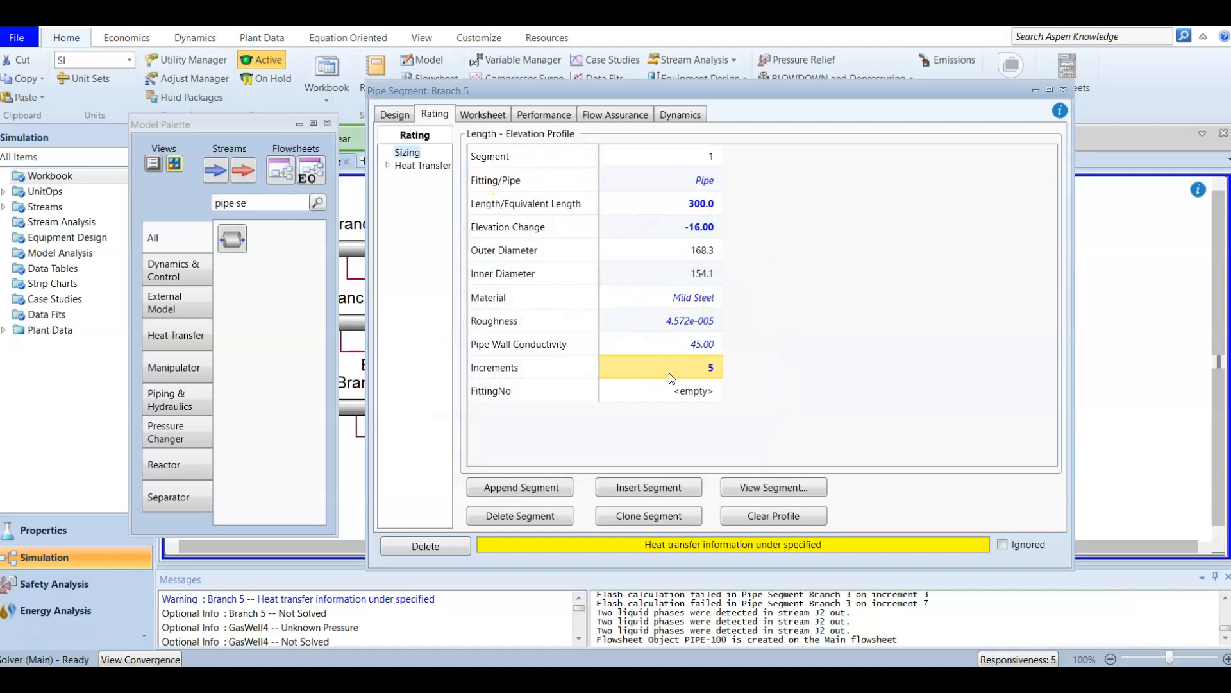
{"action": "type", "text": "10"}
{"action": "key", "text": "Return"}
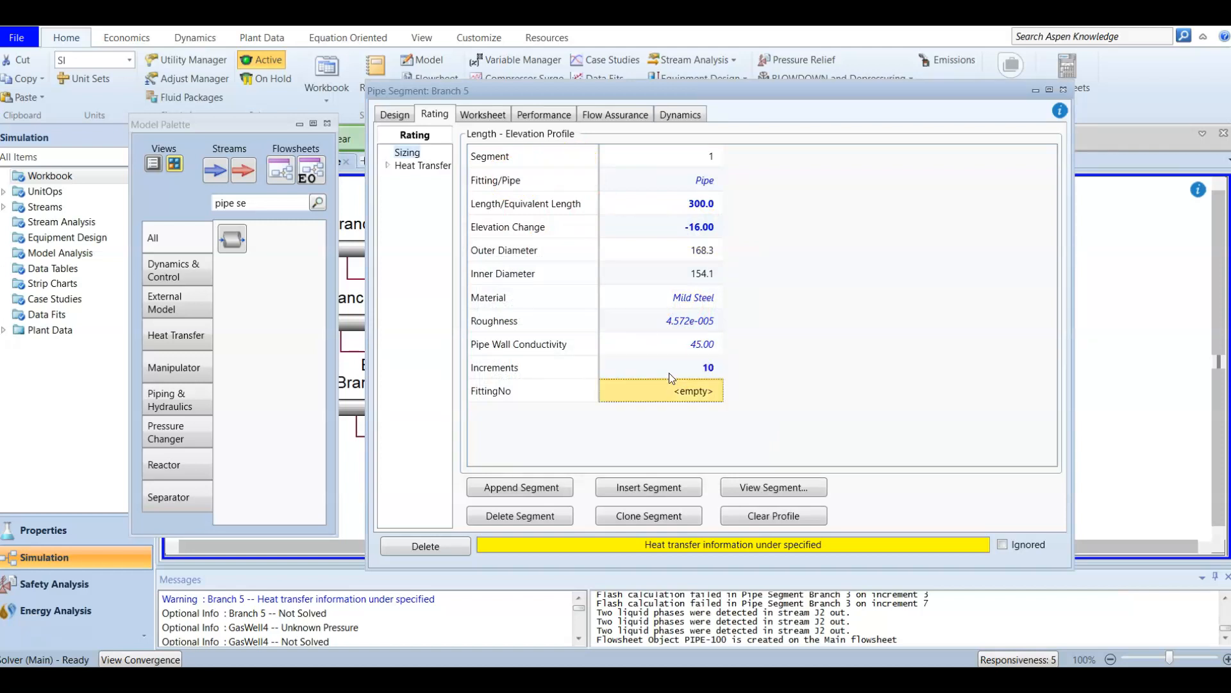
Estimate Branch 5's heat transfer coefficient with a 5 °C ambient temperature, including the pipe wall, inner HTC and outer HTC.
{"action": "left_click", "coordinate": [405, 165]}
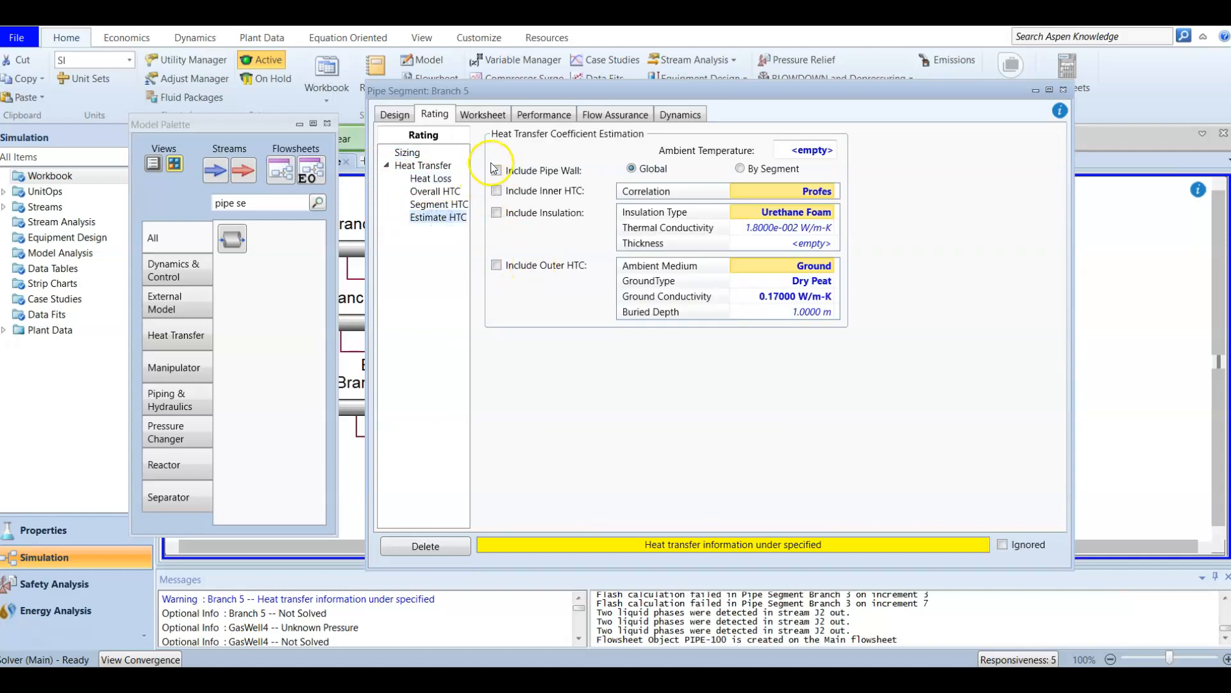
{"action": "left_click", "coordinate": [798, 150]}
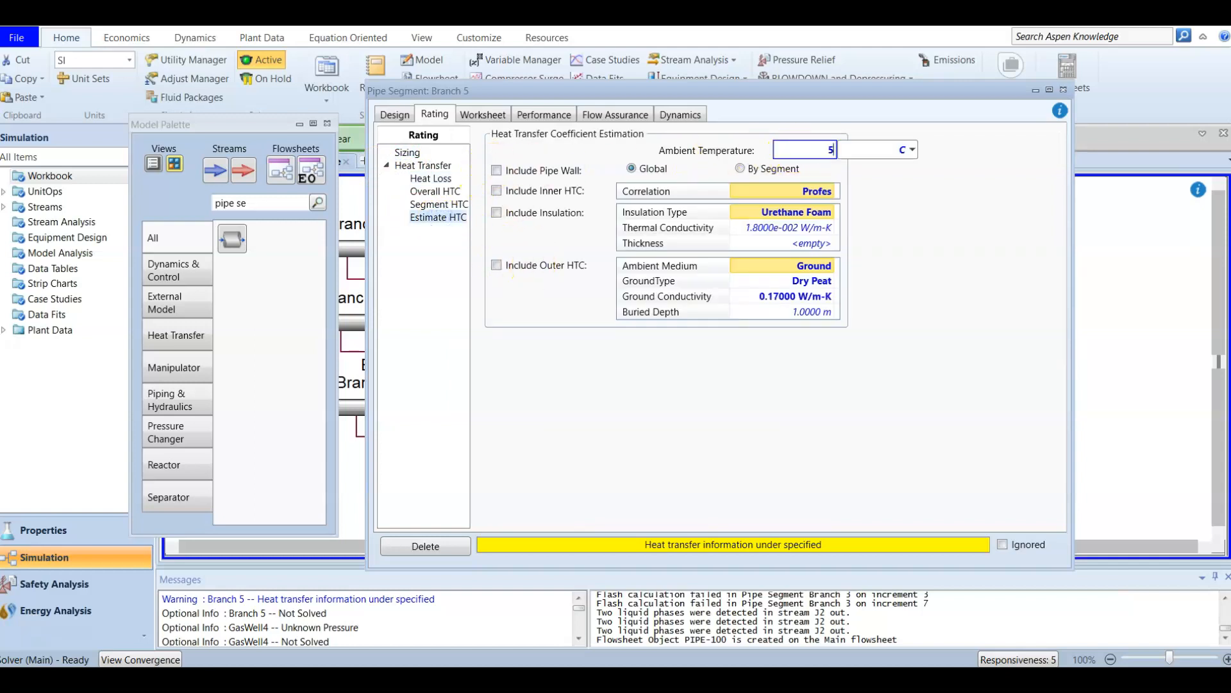
{"action": "type", "text": "5"}
{"action": "left_click", "coordinate": [497, 170]}
{"action": "left_click", "coordinate": [497, 191]}
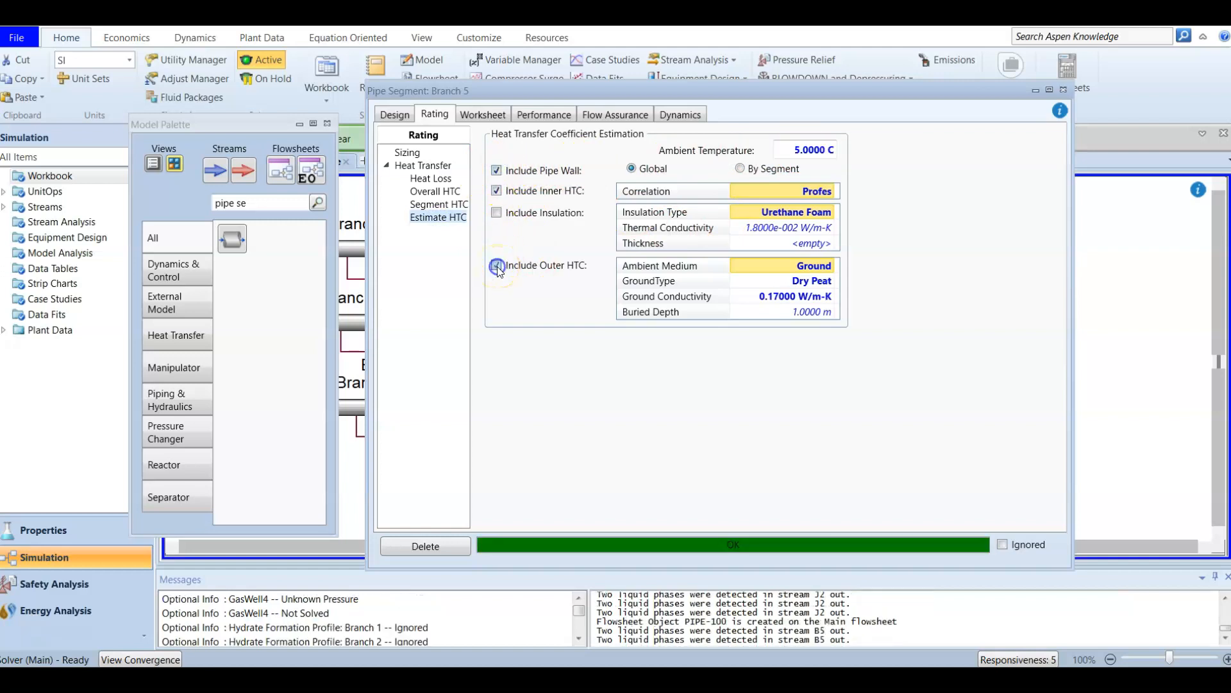
{"action": "left_click", "coordinate": [497, 265]}
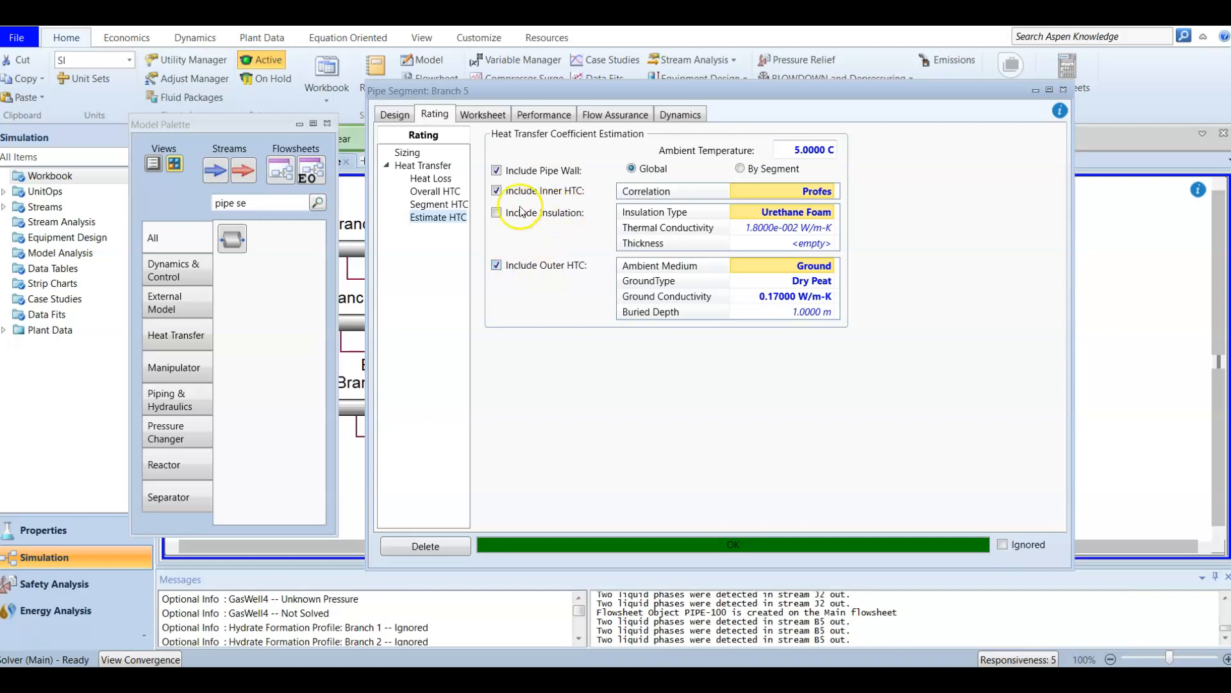
{"action": "left_click", "coordinate": [1063, 90]}
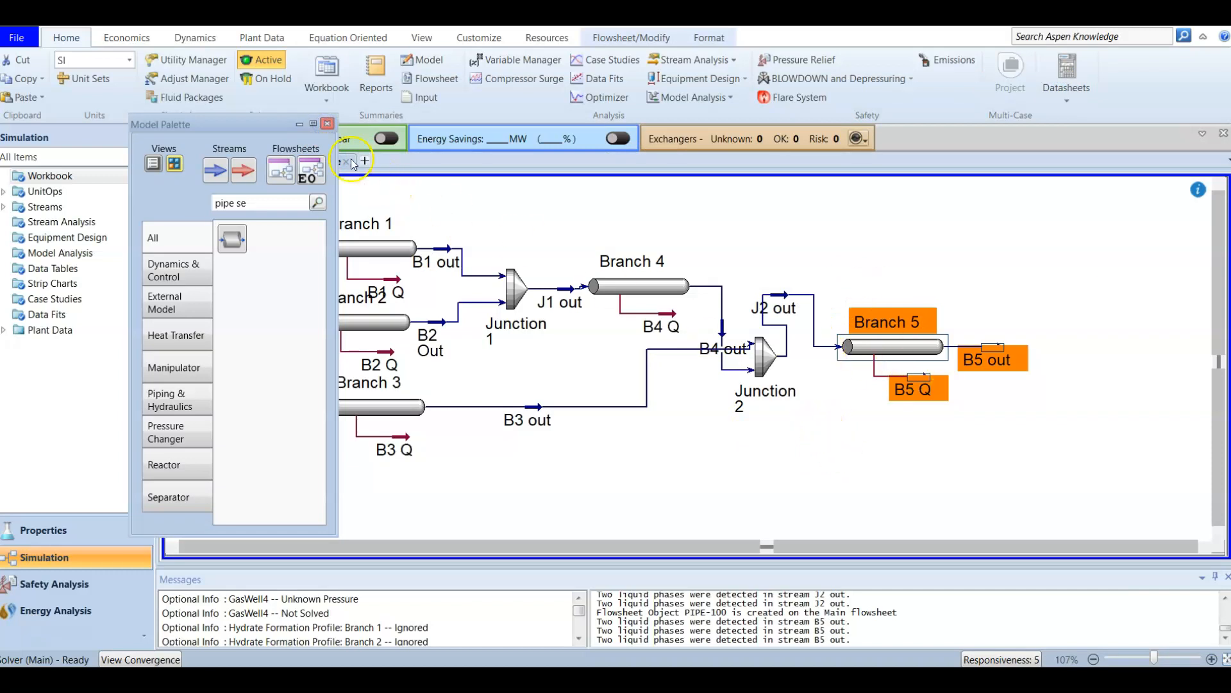
{"action": "left_click", "coordinate": [327, 123]}
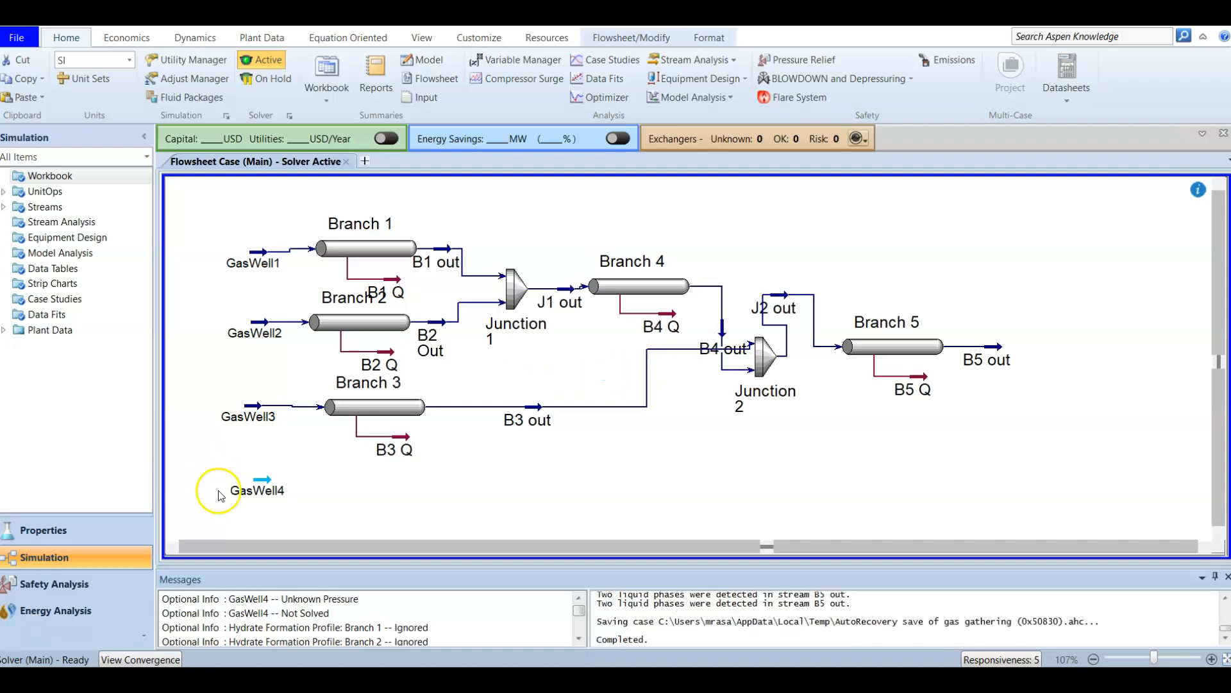
Add a pipe segment to the flowsheet beside the GasWell4 stream, below Branch 3.
{"action": "left_click", "coordinate": [257, 482]}
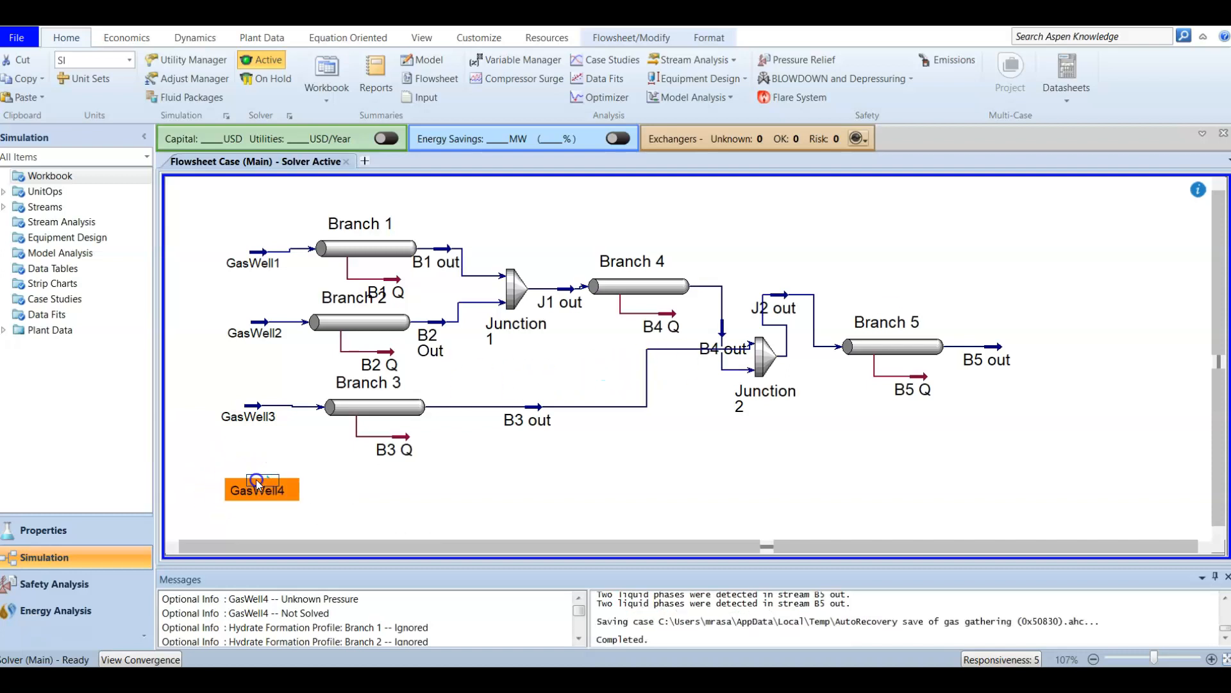
{"action": "left_click", "coordinate": [791, 503]}
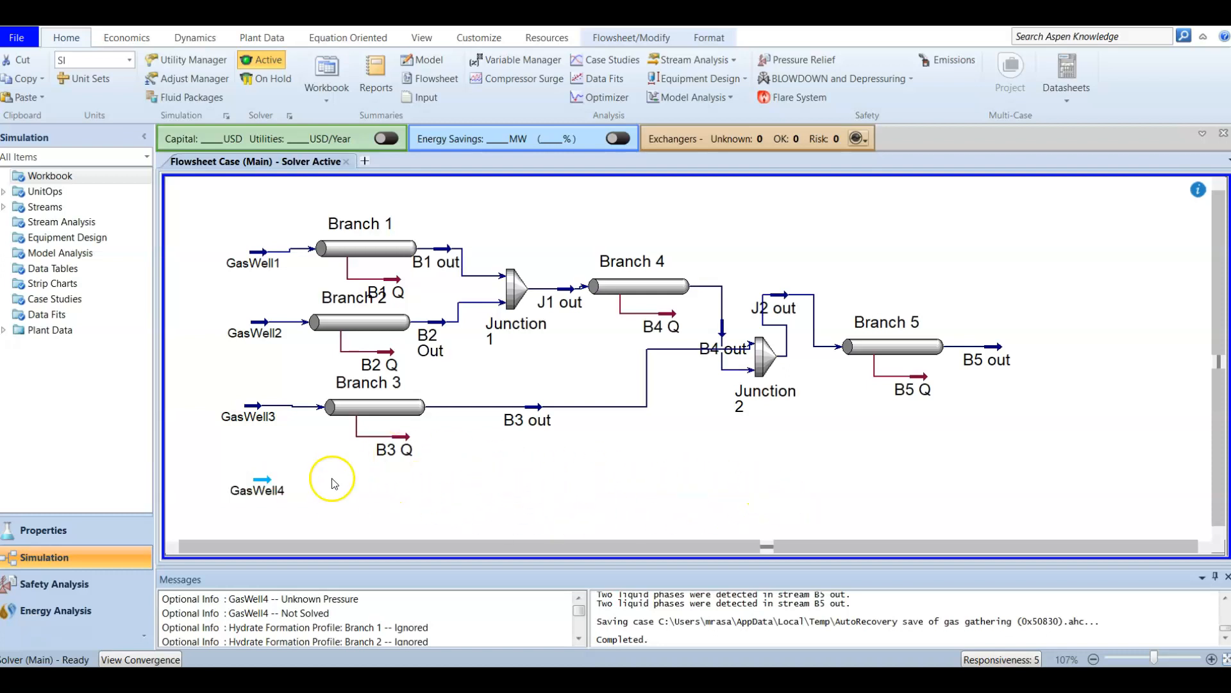
{"action": "left_click", "coordinate": [376, 495]}
{"action": "key", "text": "F4"}
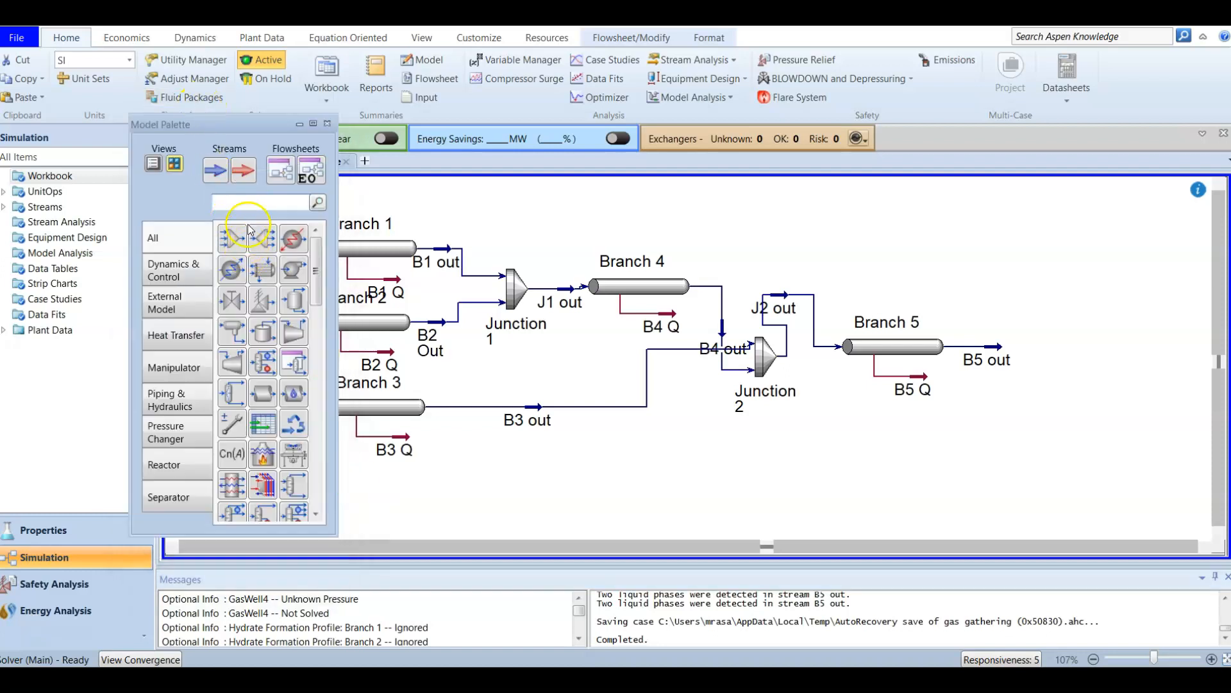
{"action": "type", "text": "pipe"}
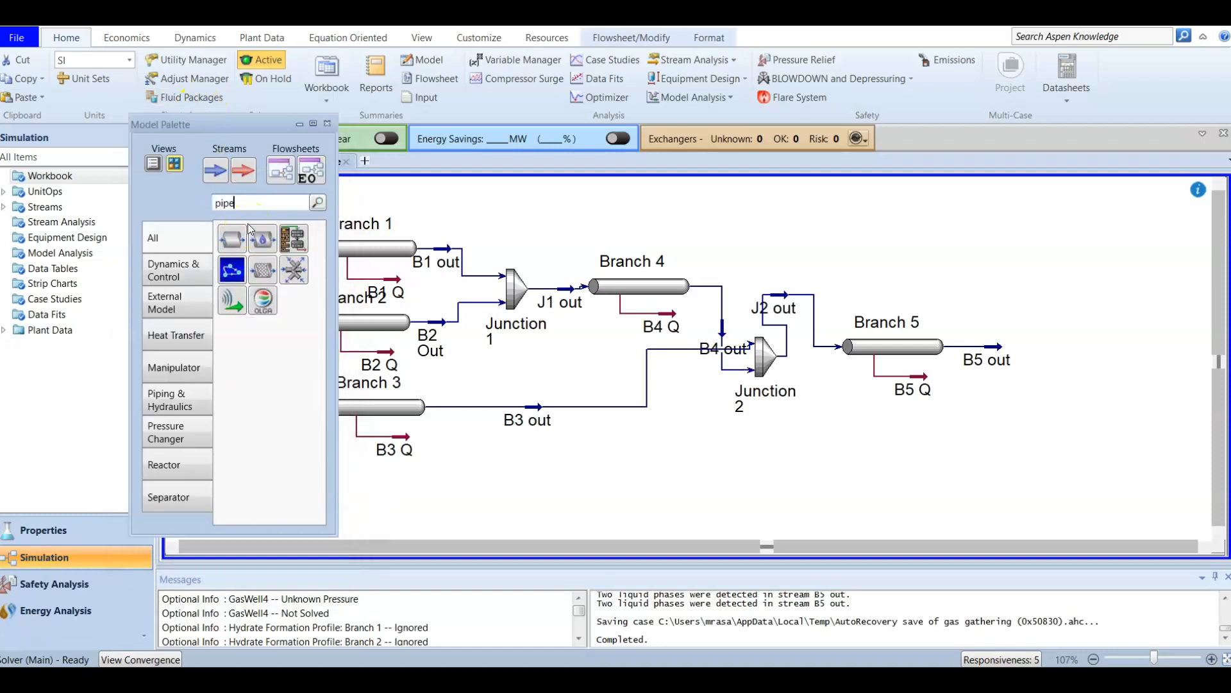
{"action": "left_click", "coordinate": [230, 241]}
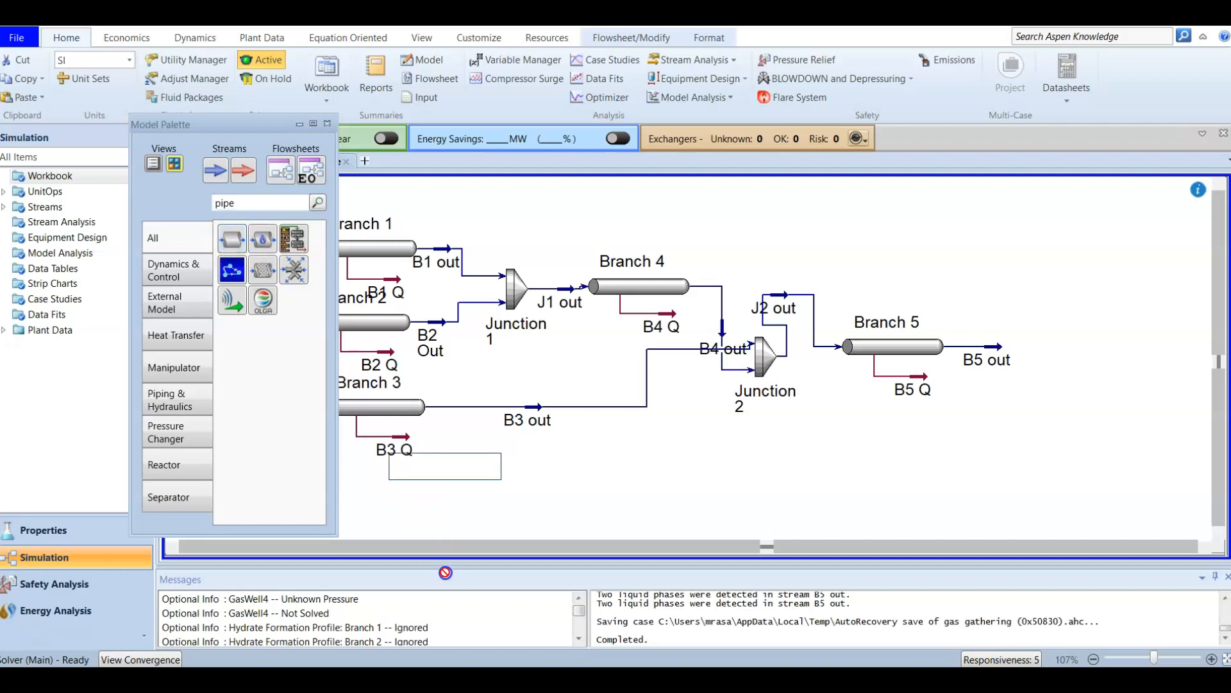
{"action": "left_click", "coordinate": [442, 547]}
{"action": "left_click_drag", "start_coordinate": [442, 470], "coordinate": [748, 506]}
{"action": "left_click", "coordinate": [451, 465]}
{"action": "left_click", "coordinate": [549, 385]}
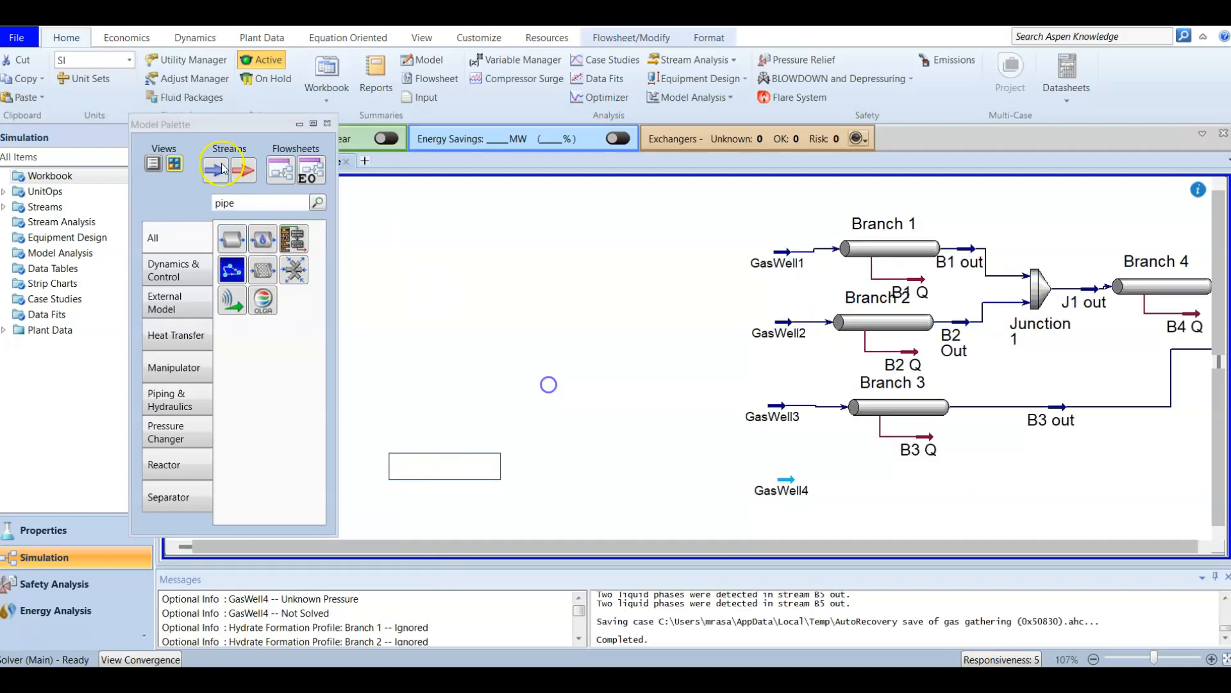
{"action": "left_click", "coordinate": [231, 237]}
{"action": "left_click", "coordinate": [943, 541]}
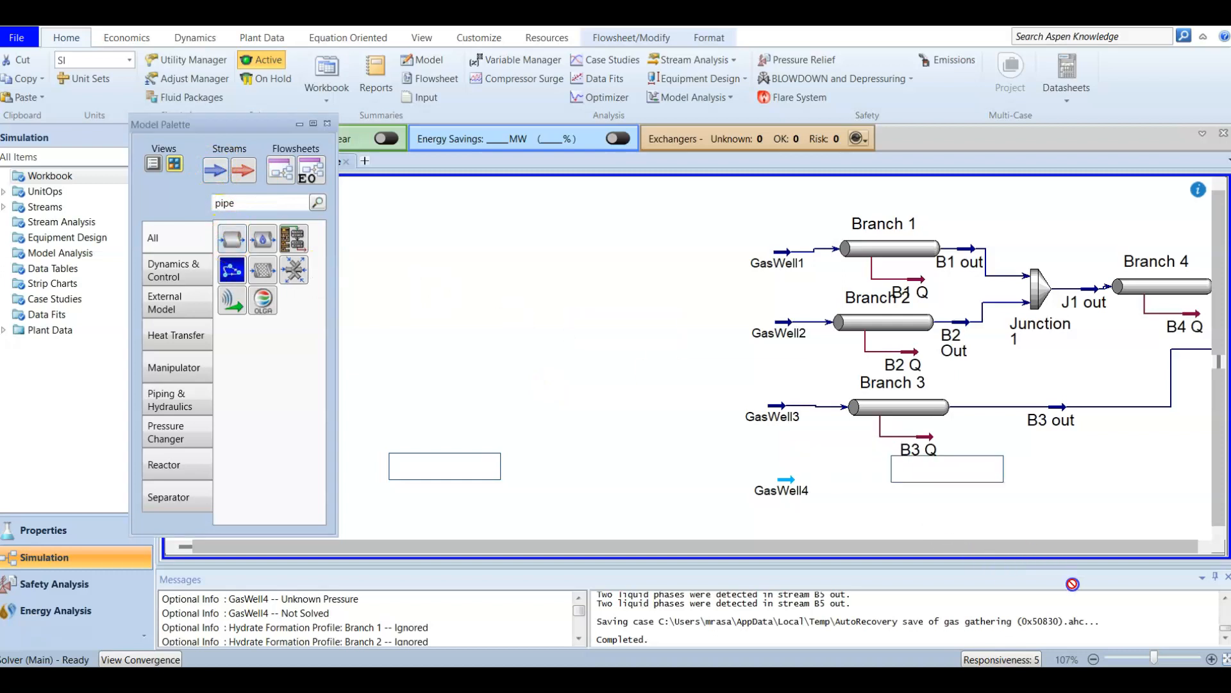
{"action": "scroll", "coordinate": [706, 390], "scroll_direction": "down", "scroll_amount": 3}
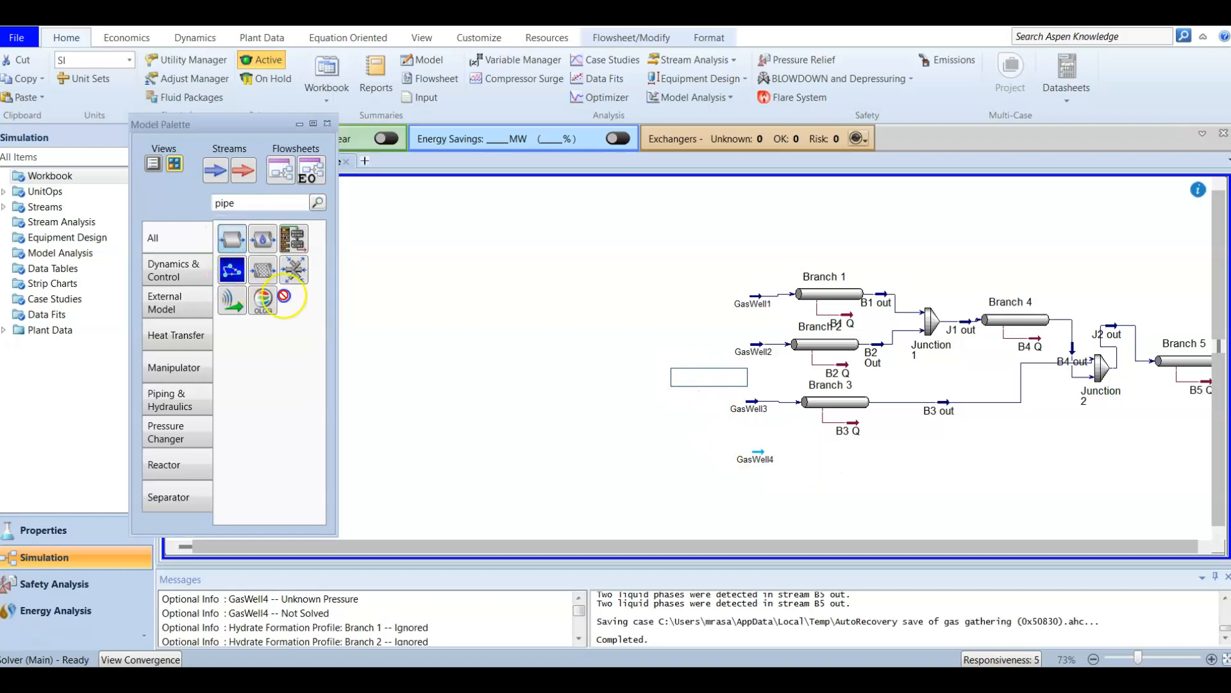
{"action": "left_click", "coordinate": [862, 467]}
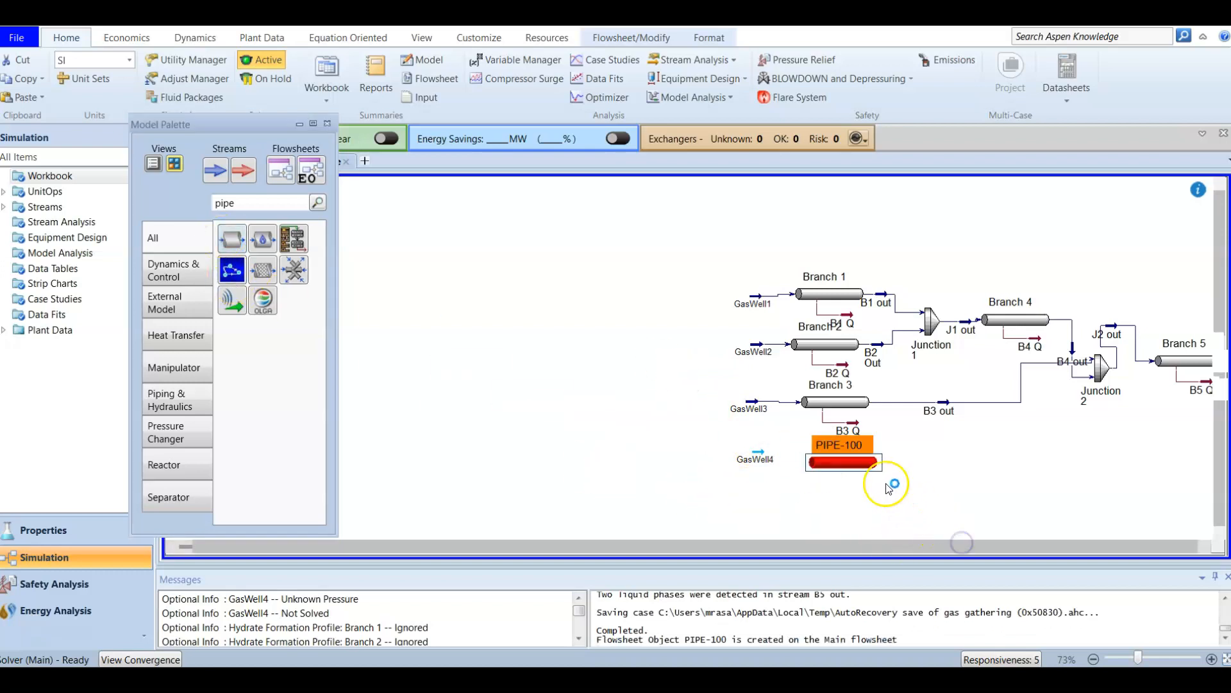
Name the new pipe segment Branch 6 and connect inlet GasWell4, outlet B6 out and energy stream B6 Q.
{"action": "double_click", "coordinate": [863, 463]}
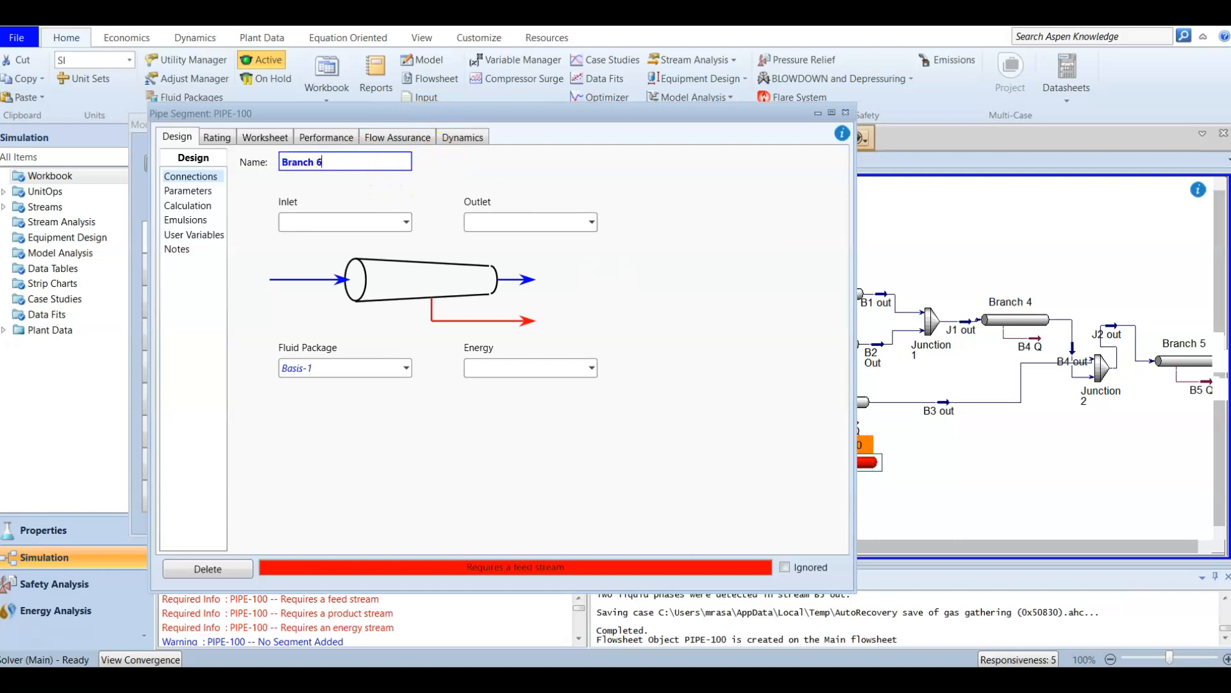
{"action": "left_click", "coordinate": [406, 222]}
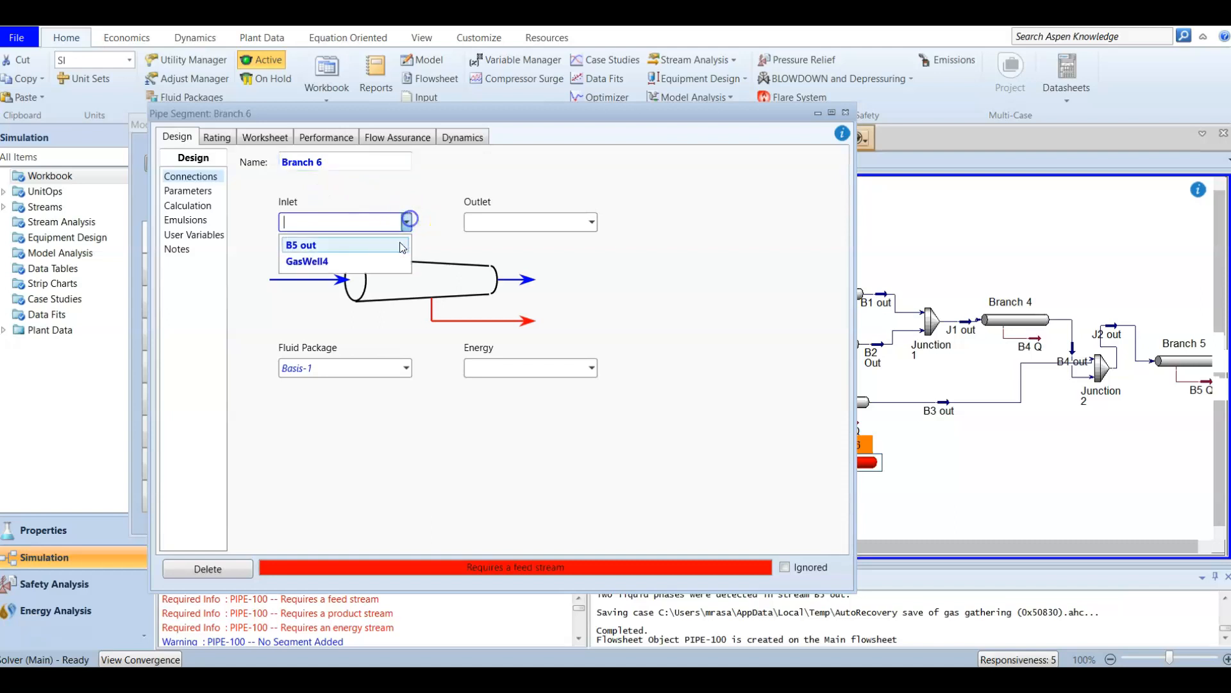
{"action": "left_click", "coordinate": [389, 262]}
{"action": "left_click", "coordinate": [495, 224]}
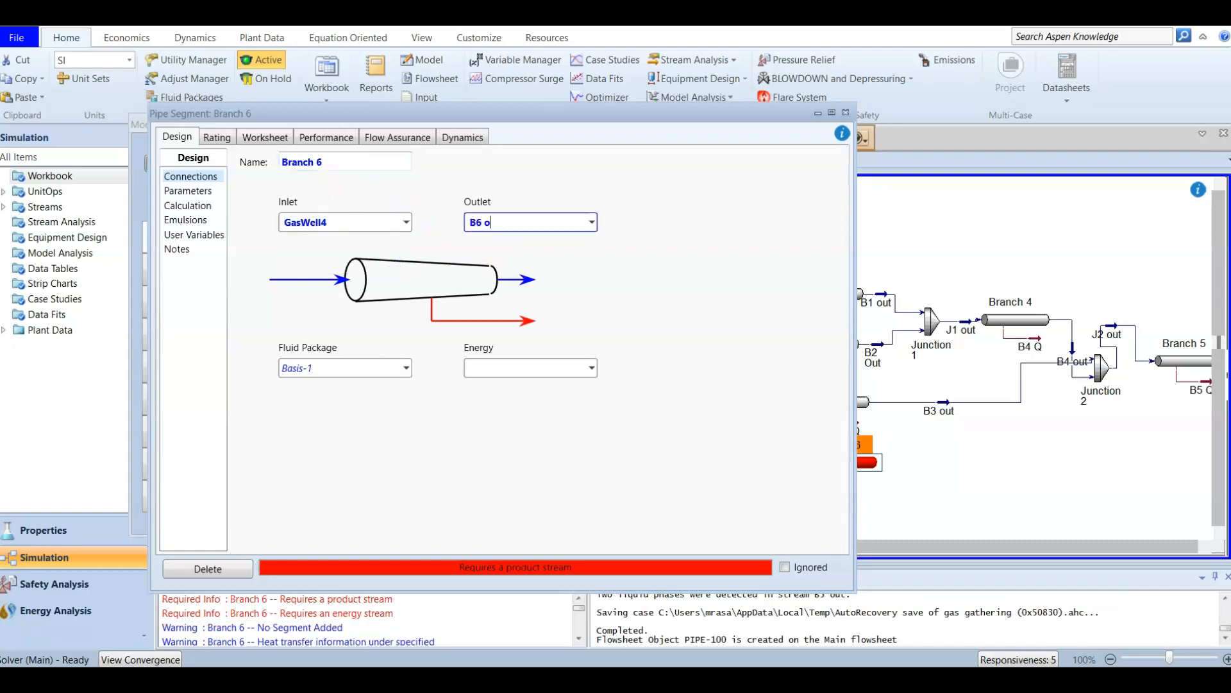
{"action": "type", "text": "B6 out"}
{"action": "left_click", "coordinate": [514, 371]}
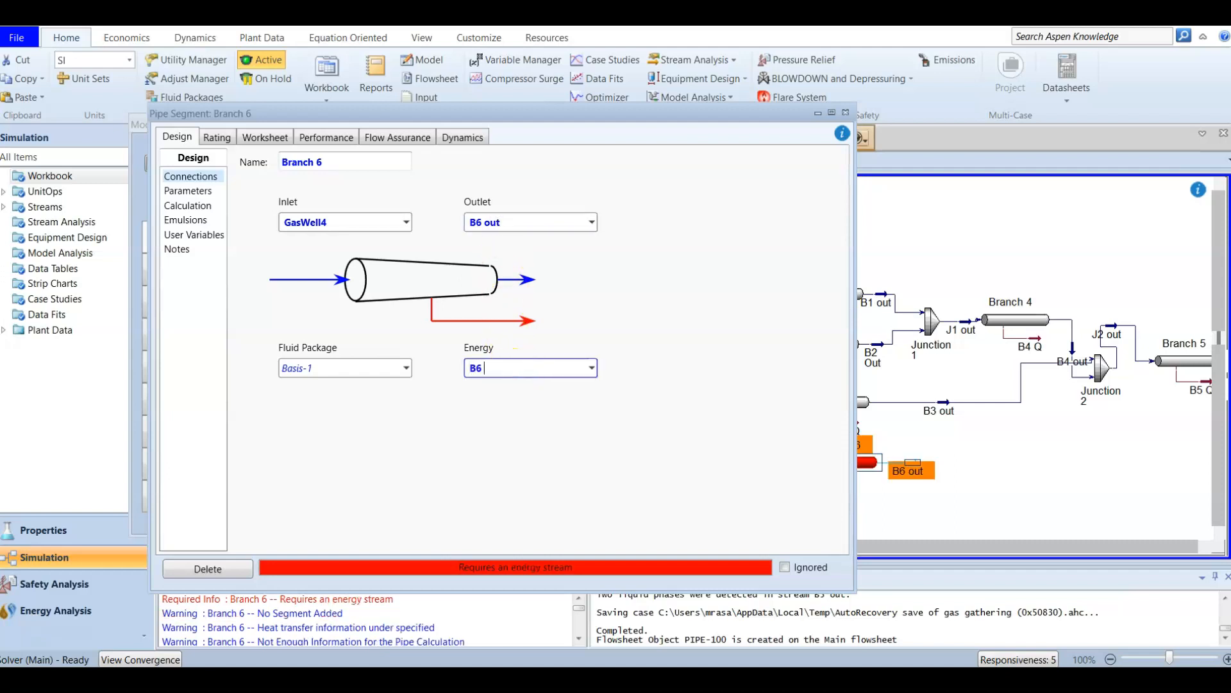
{"action": "type", "text": "B6 Q"}
{"action": "key", "text": "Return"}
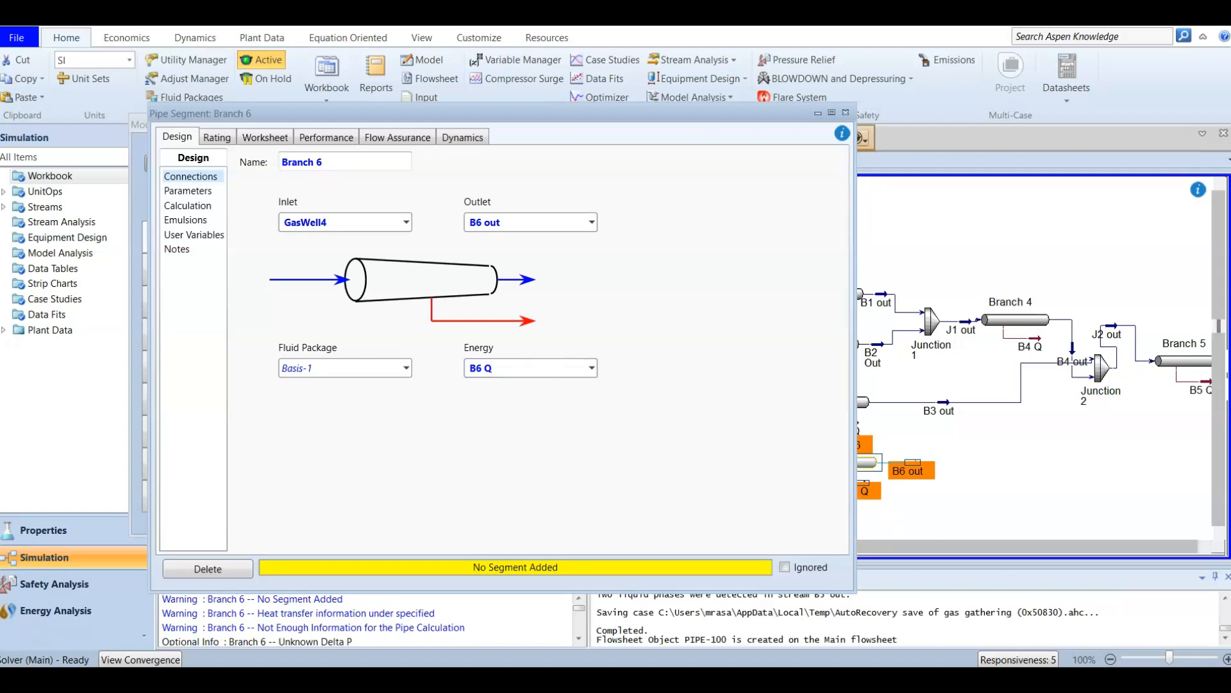
{"action": "left_click", "coordinate": [847, 113]}
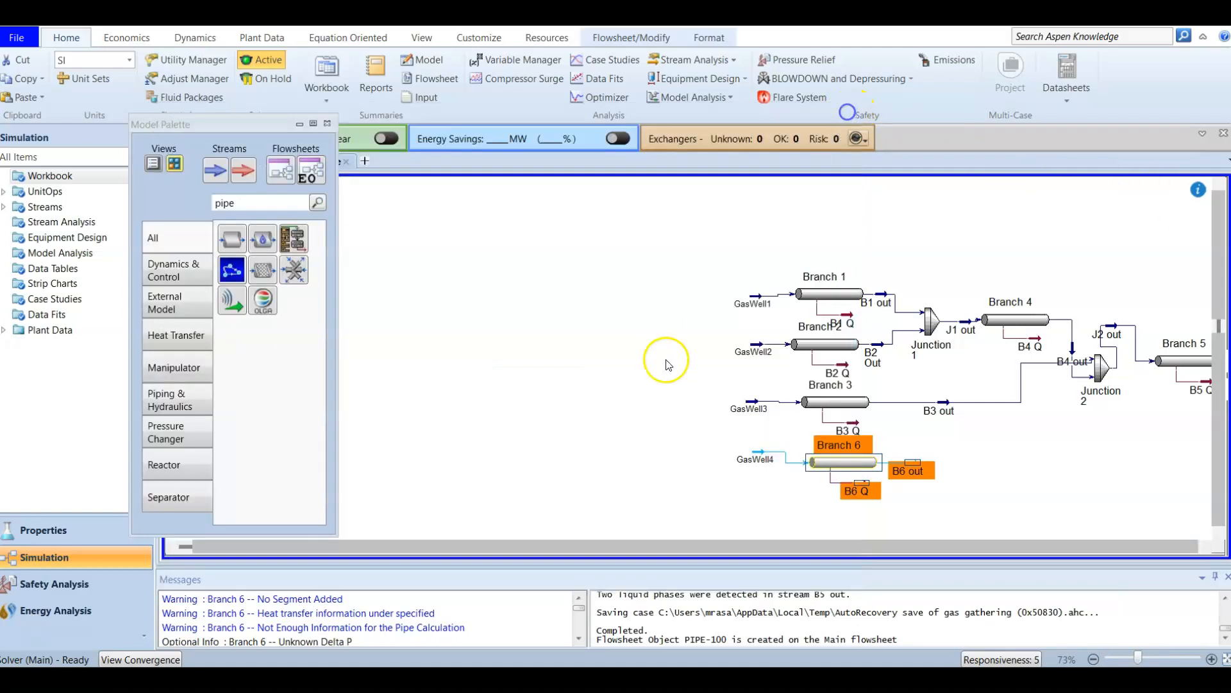
Check the H2O mole fraction in the GasWell4 stream's composition.
{"action": "double_click", "coordinate": [764, 457]}
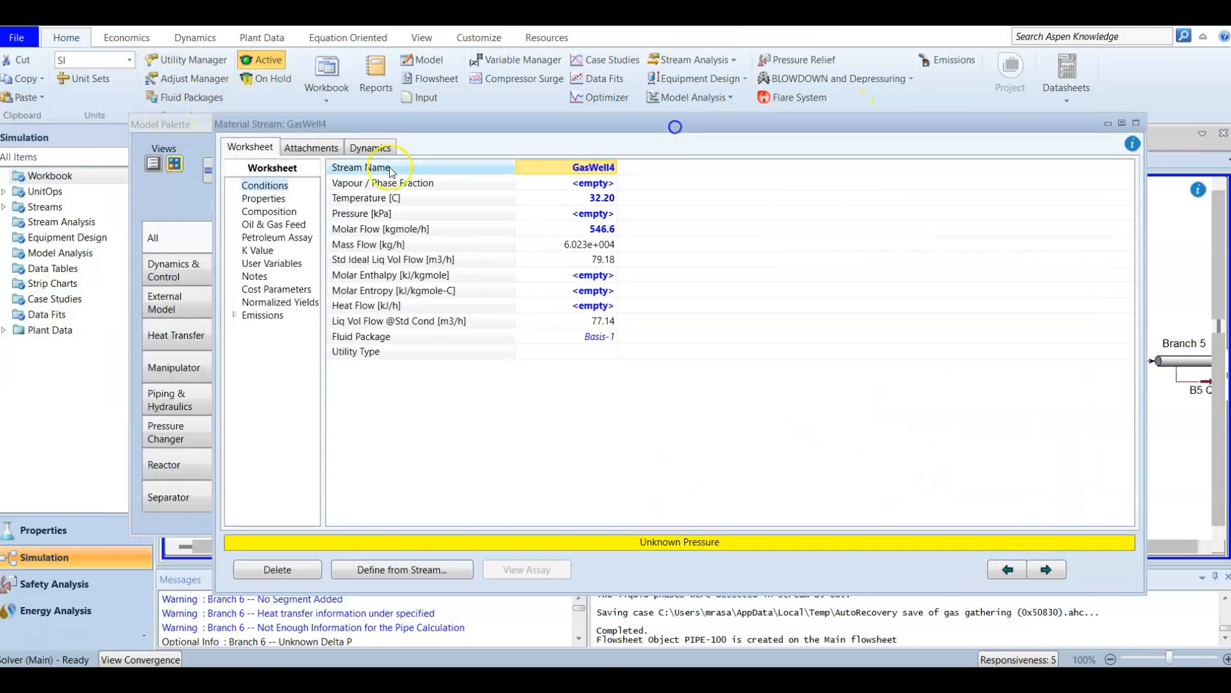
{"action": "left_click", "coordinate": [266, 211]}
{"action": "scroll", "coordinate": [455, 362], "scroll_direction": "down", "scroll_amount": 3}
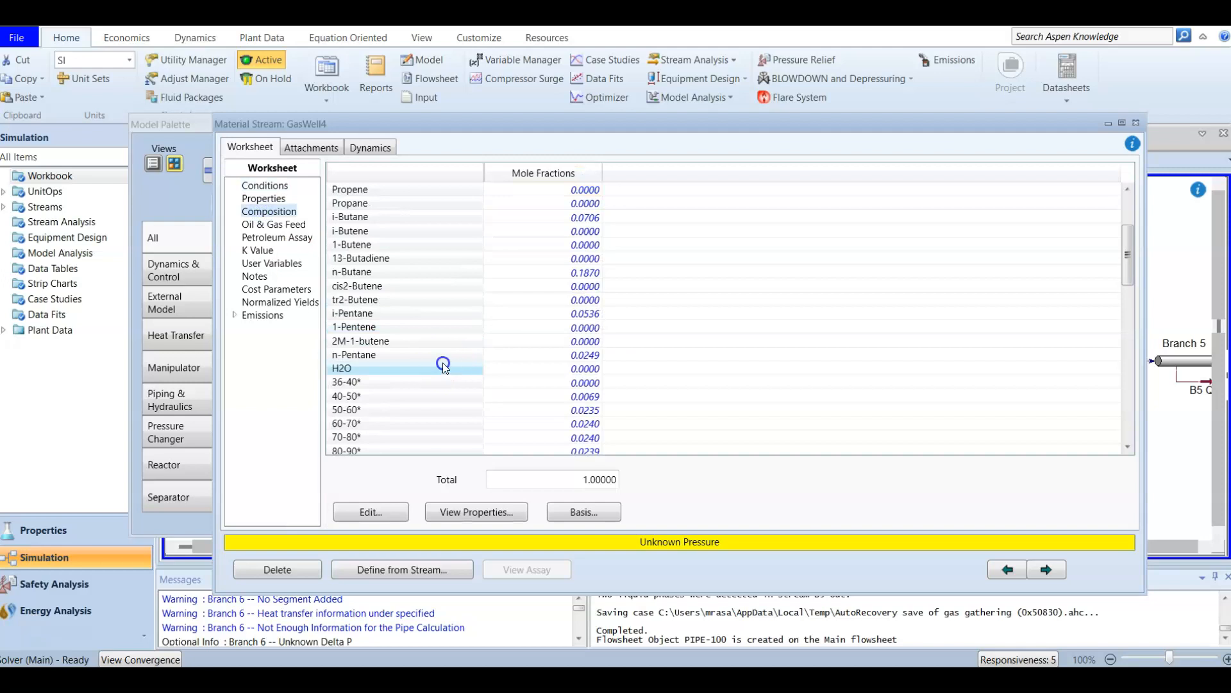
{"action": "left_click", "coordinate": [565, 368]}
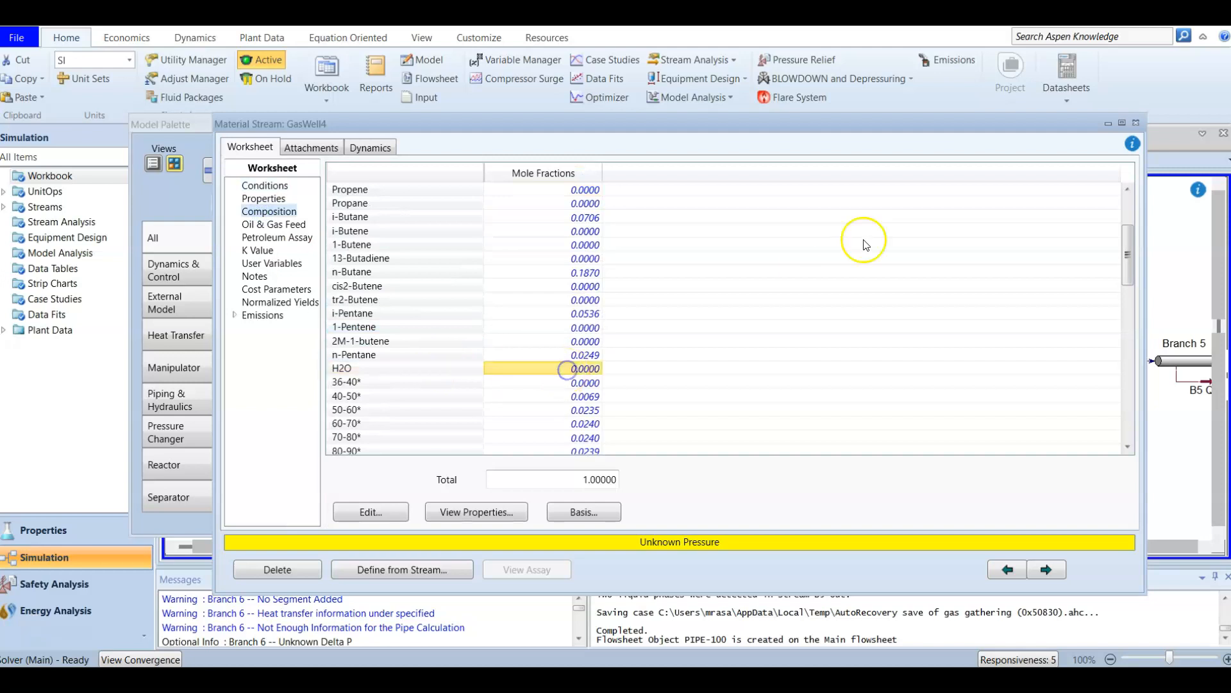
{"action": "left_click", "coordinate": [1136, 124]}
Set Branch 6's horizontal, vertical and inclined pipe flow correlations to Tulsa Unified Model (2-Phase).
{"action": "double_click", "coordinate": [842, 462]}
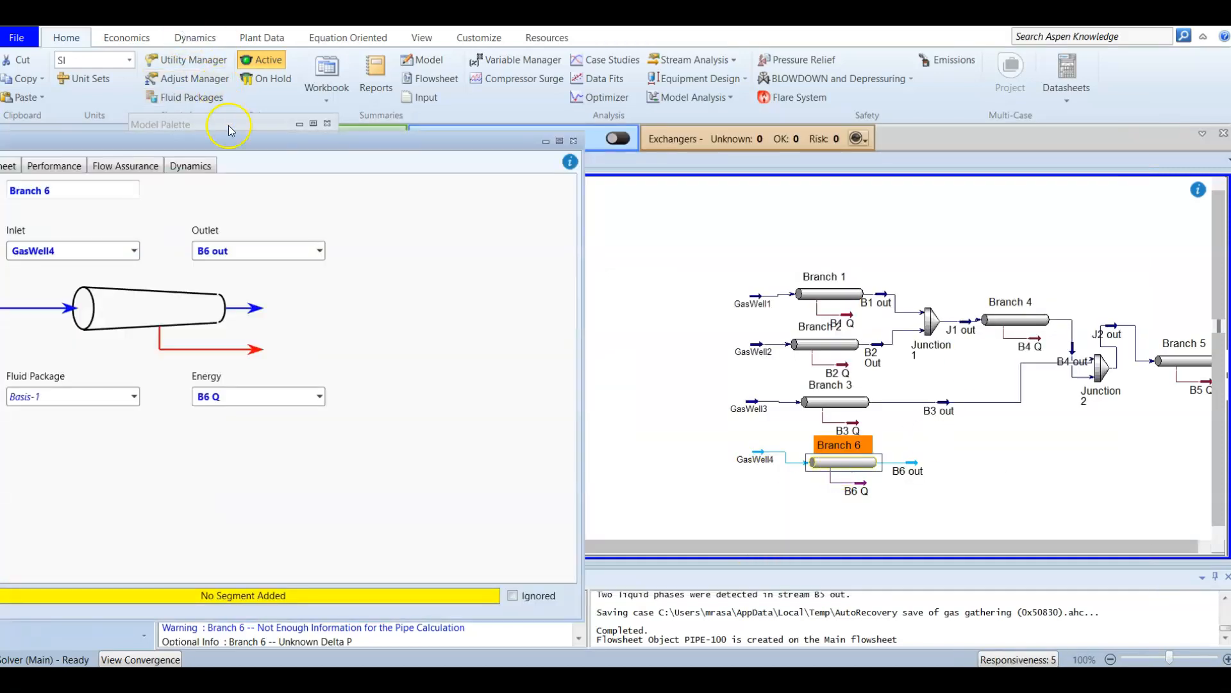
{"action": "left_click", "coordinate": [381, 199]}
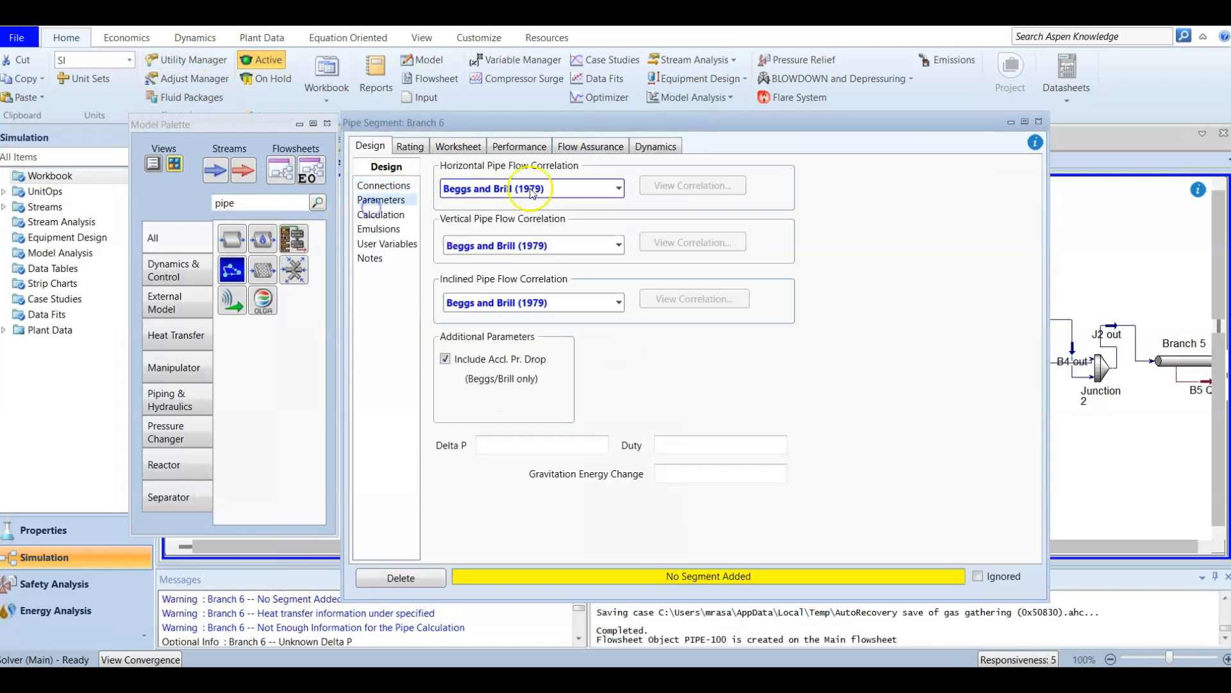
{"action": "left_click", "coordinate": [618, 188]}
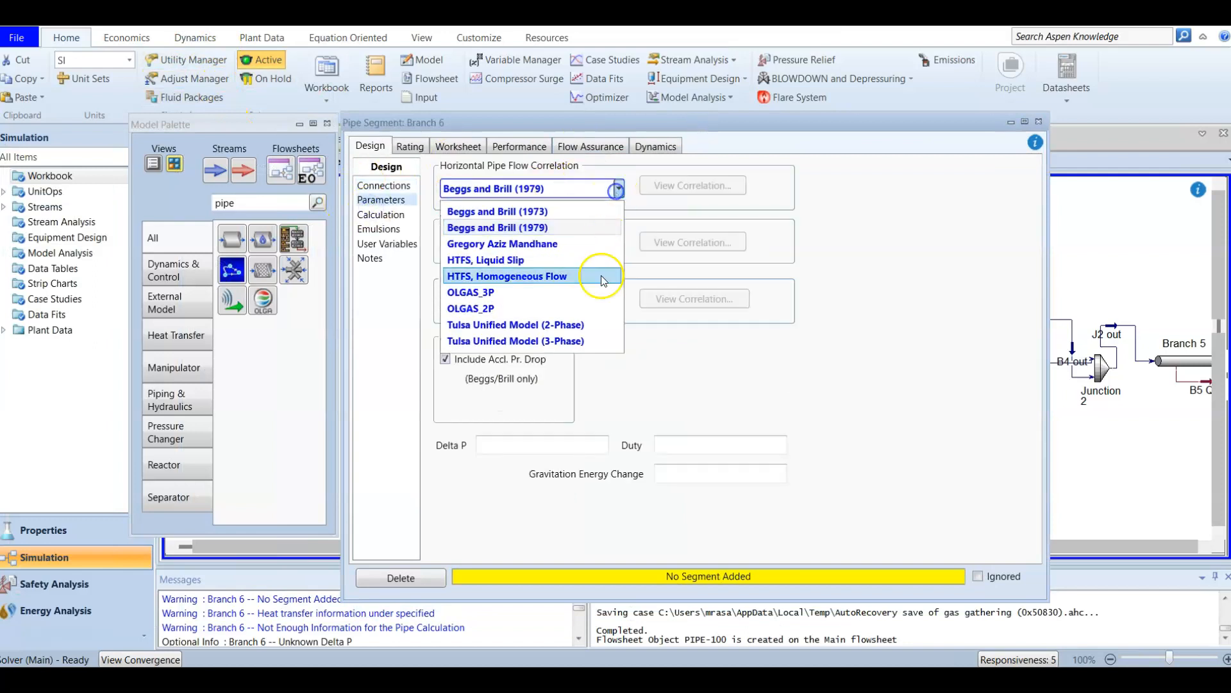
{"action": "left_click", "coordinate": [593, 325]}
{"action": "left_click", "coordinate": [619, 245]}
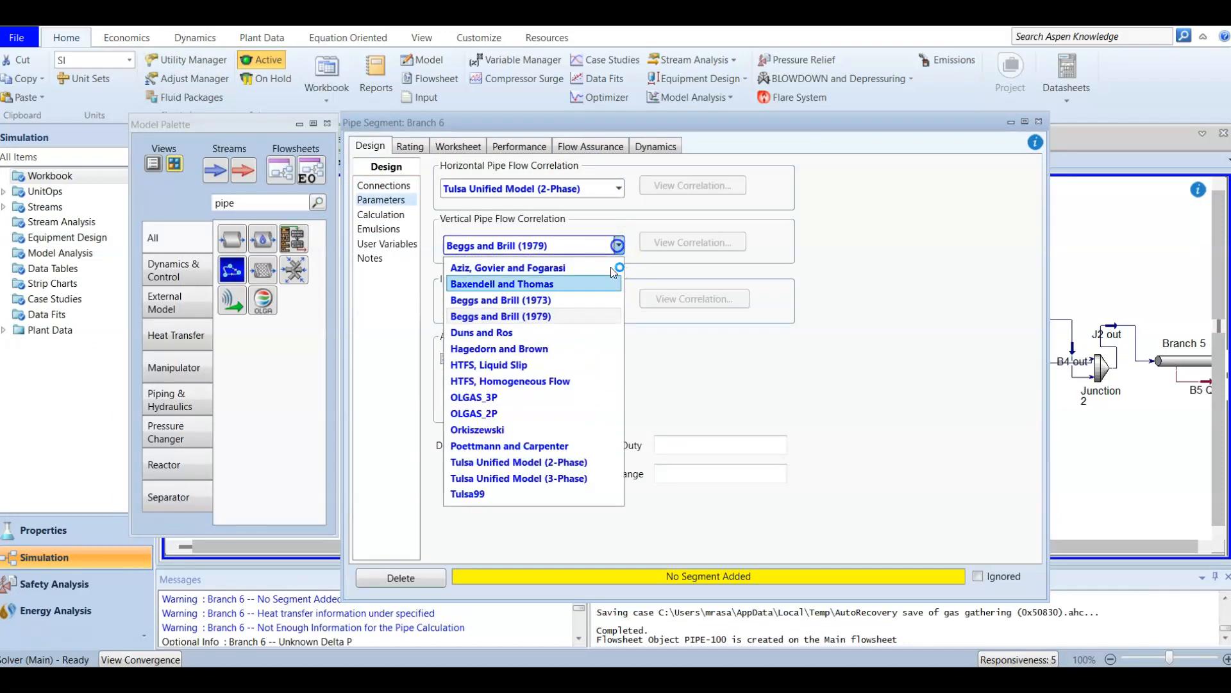
{"action": "left_click", "coordinate": [538, 463]}
{"action": "left_click", "coordinate": [618, 302]}
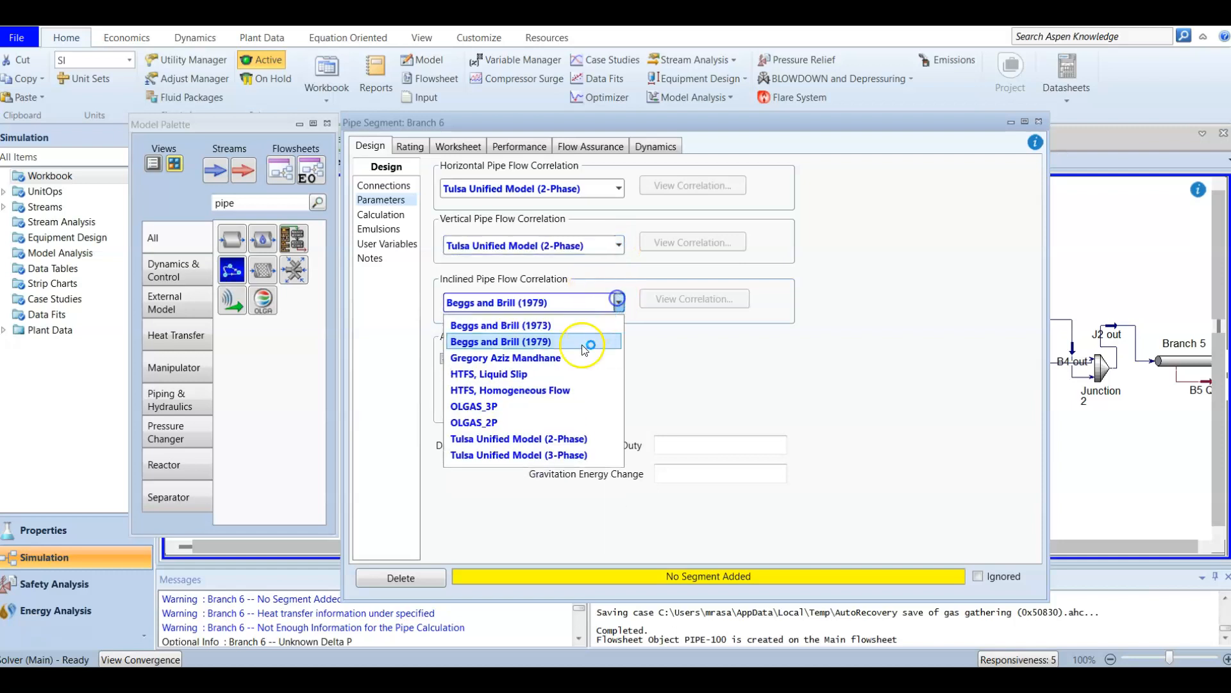
{"action": "left_click", "coordinate": [574, 442]}
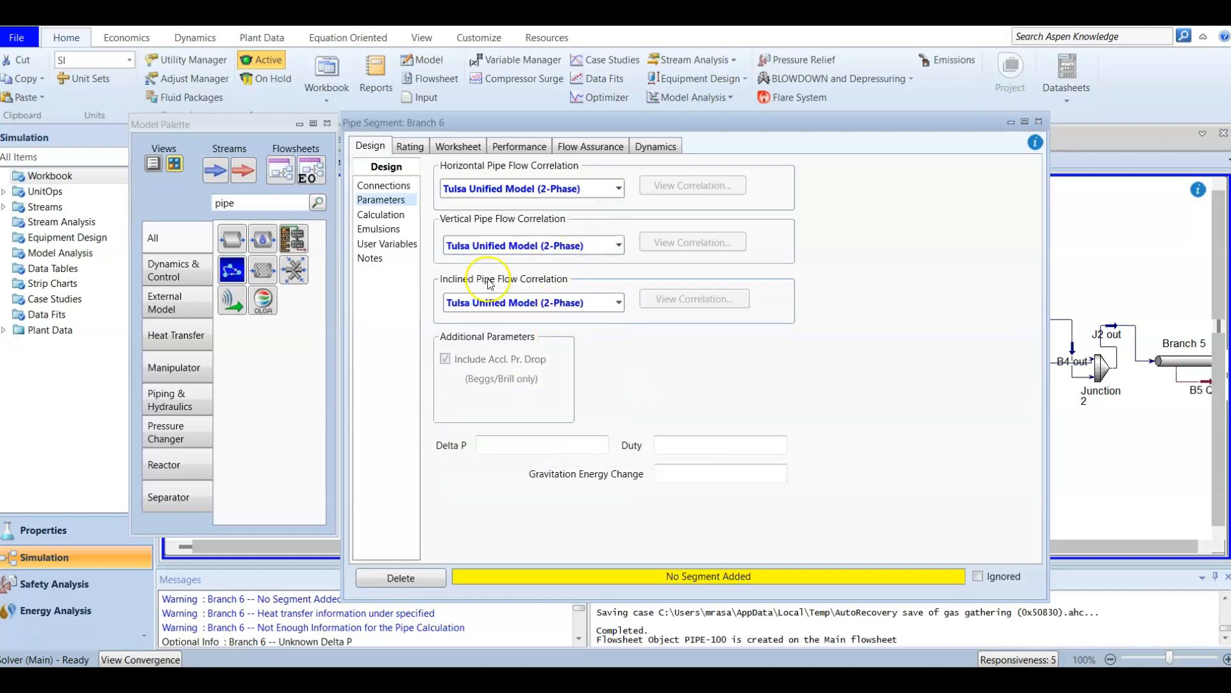
Append two pipe sections to Branch 6's sizing profile, giving the first a 180 m length and a -7.6 m elevation change.
{"action": "left_click", "coordinate": [411, 148]}
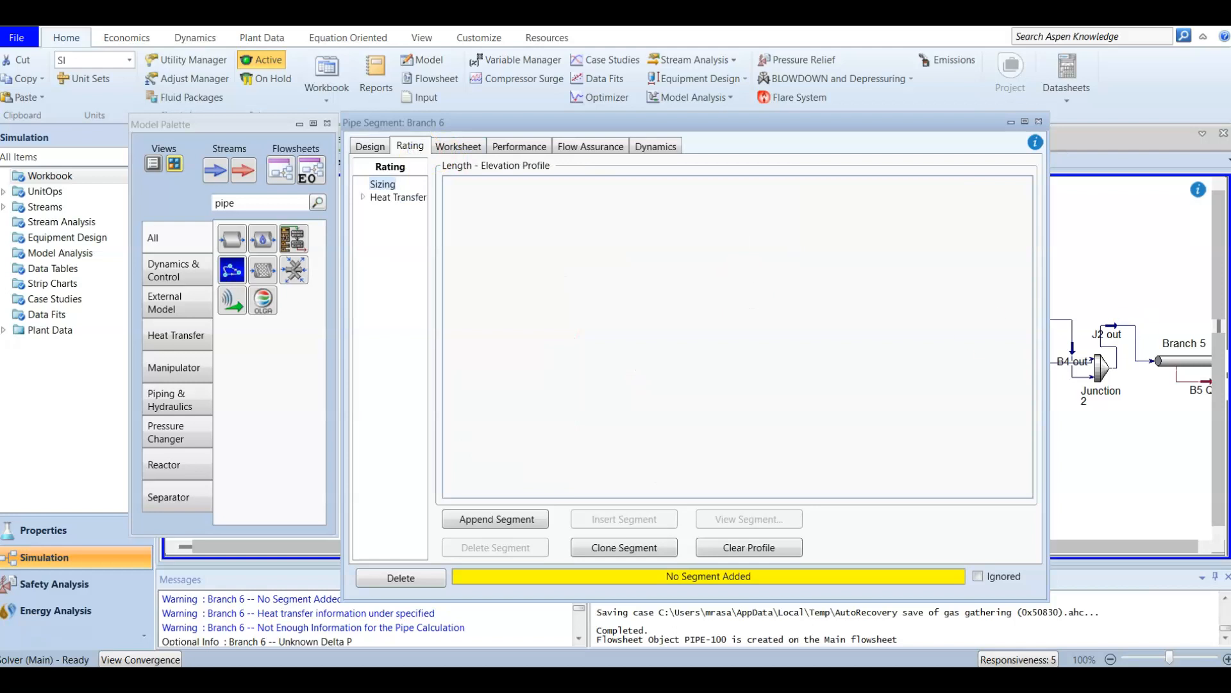
{"action": "left_click", "coordinate": [489, 519]}
{"action": "left_click", "coordinate": [503, 520]}
{"action": "left_click", "coordinate": [668, 240]}
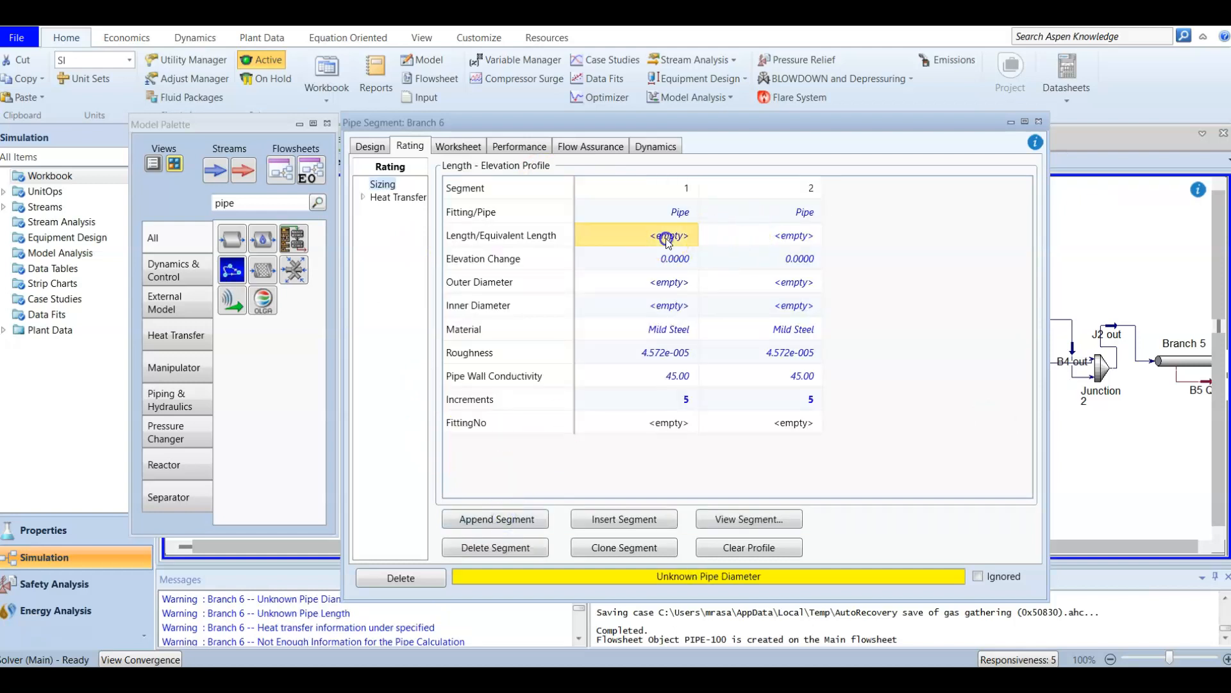
{"action": "type", "text": "180"}
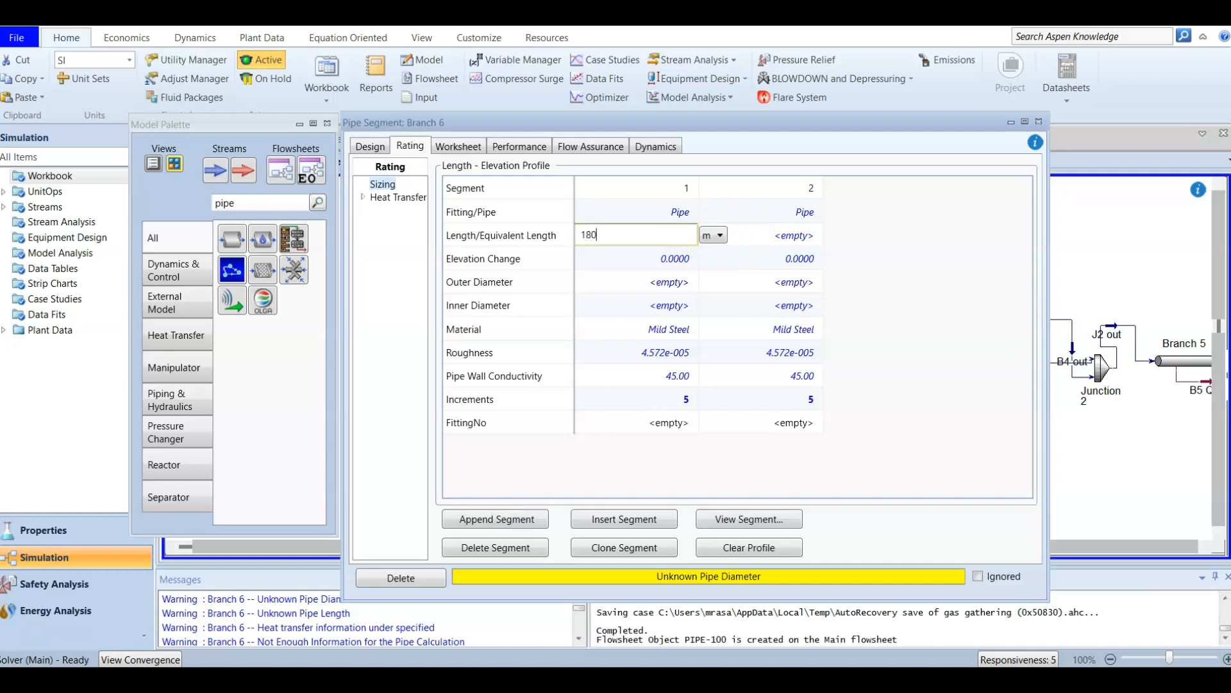
{"action": "key", "text": "Return"}
{"action": "type", "text": "0"}
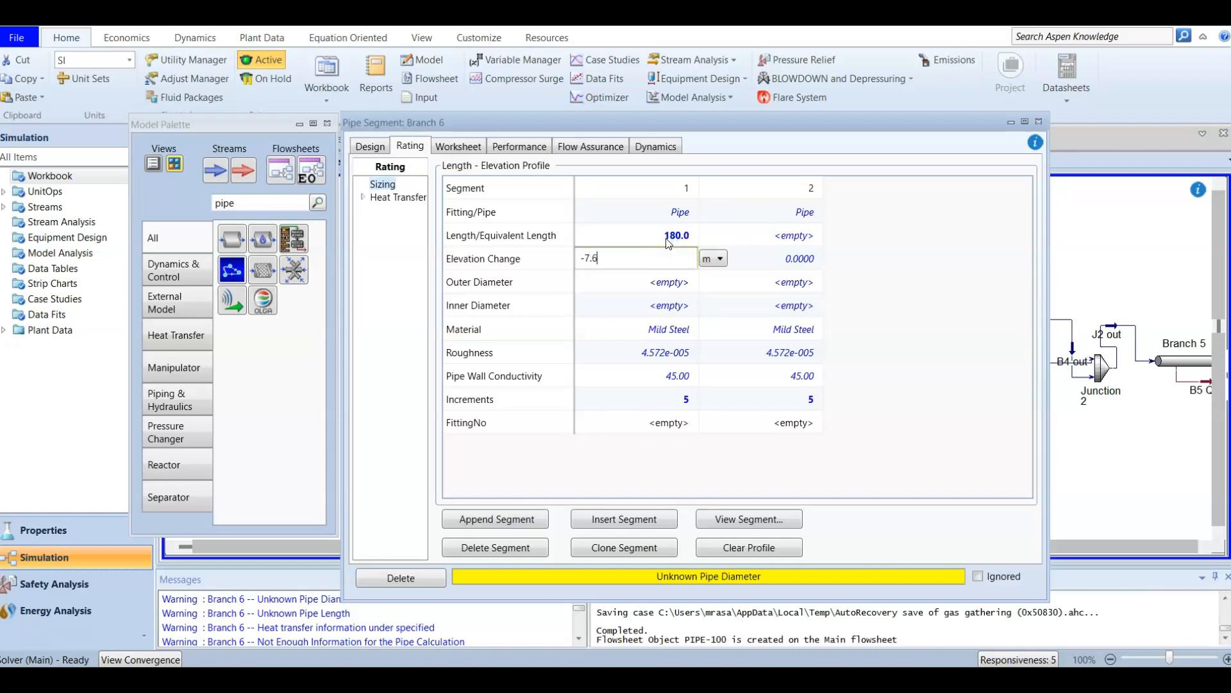
{"action": "key", "text": "Return"}
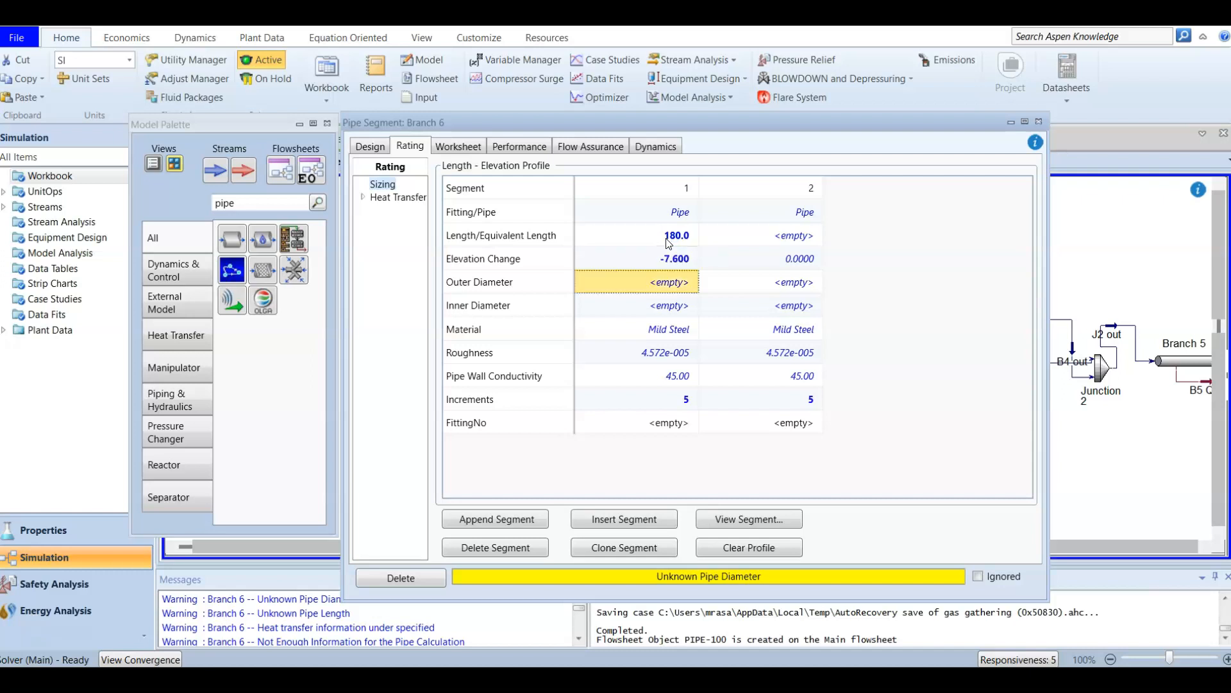
Set the first pipe section of Branch 6 to Schedule 40 with an 80 mm nominal diameter.
{"action": "left_click", "coordinate": [743, 519]}
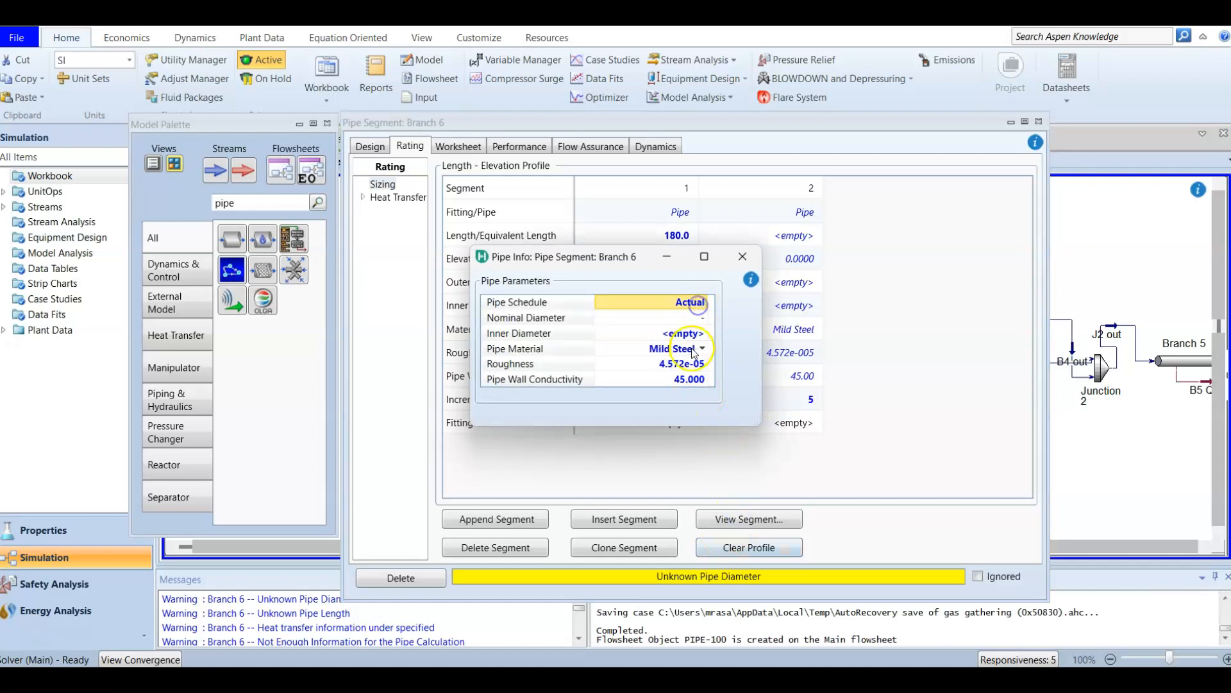
{"action": "left_click", "coordinate": [703, 302]}
{"action": "left_click", "coordinate": [635, 389]}
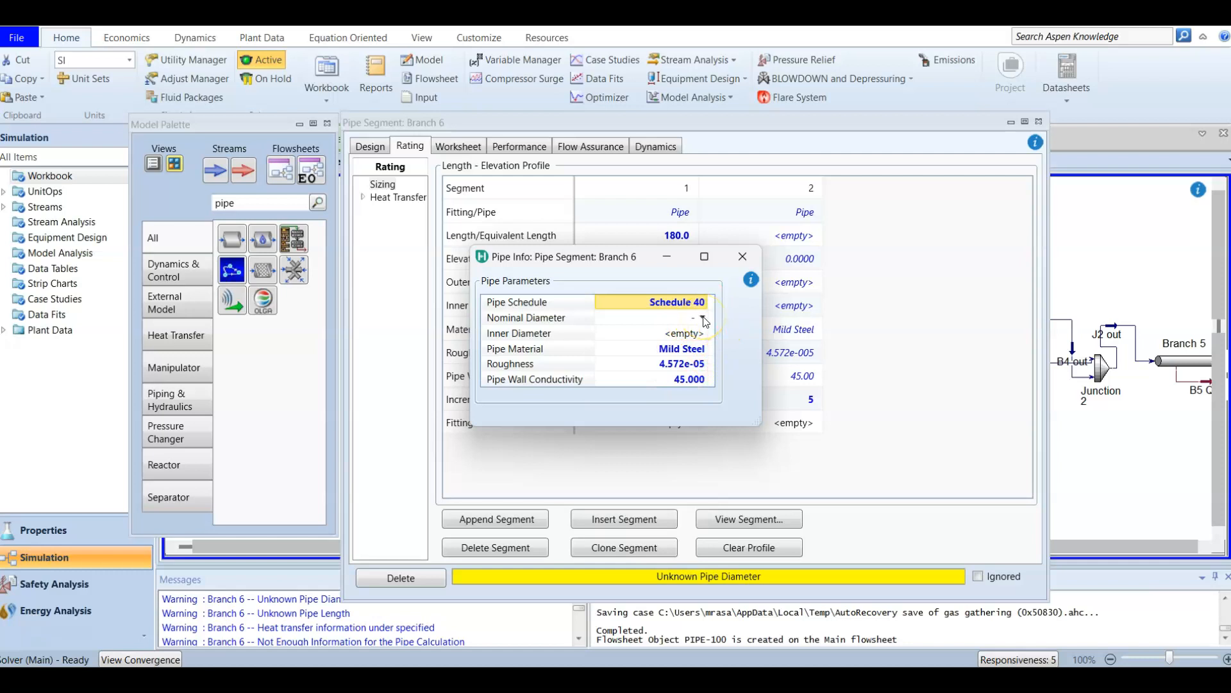
{"action": "left_click", "coordinate": [704, 319]}
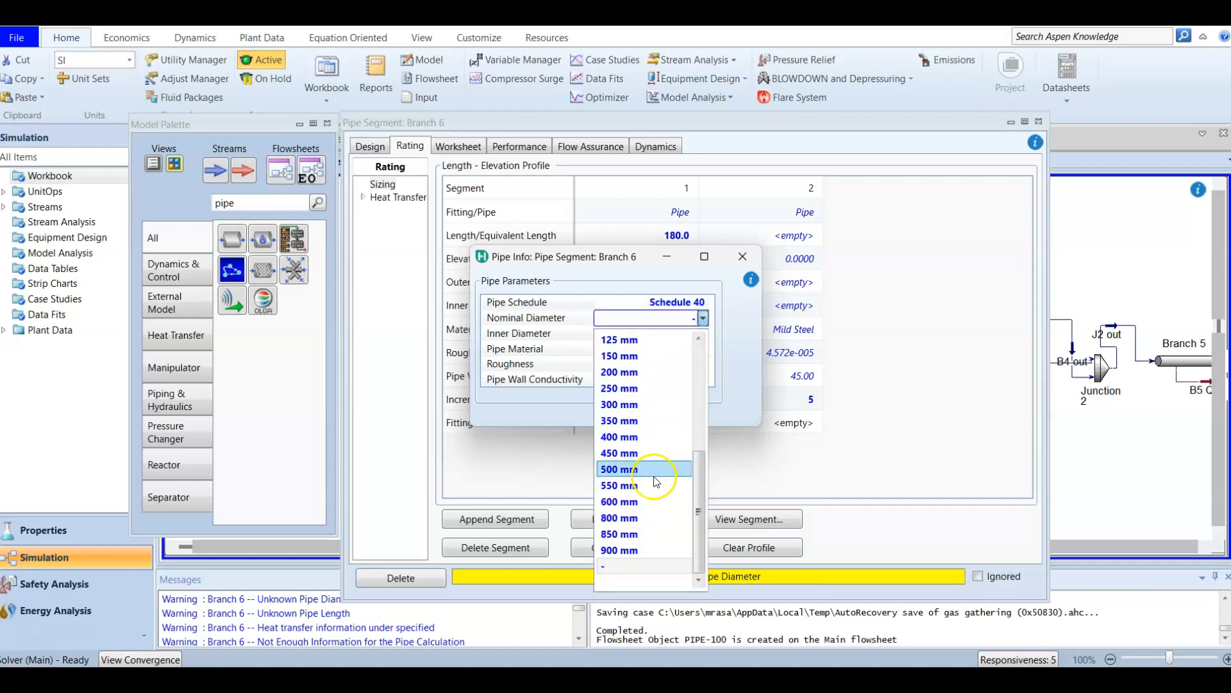
{"action": "left_click", "coordinate": [653, 485]}
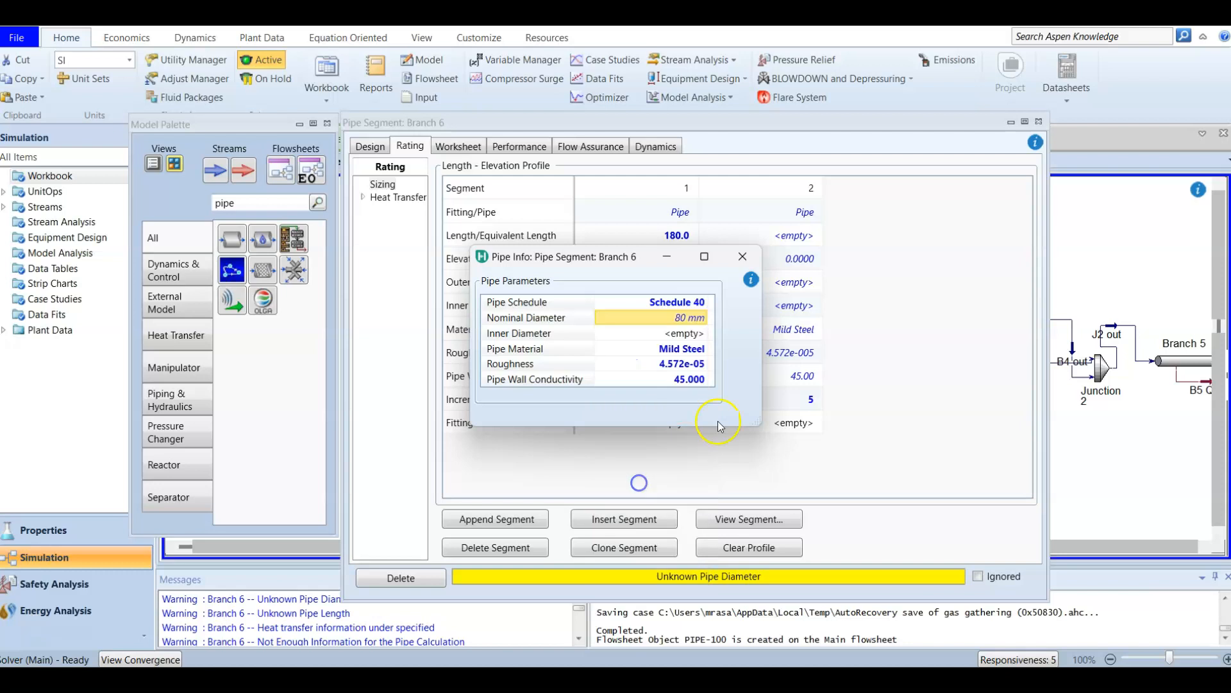
{"action": "left_click", "coordinate": [750, 281]}
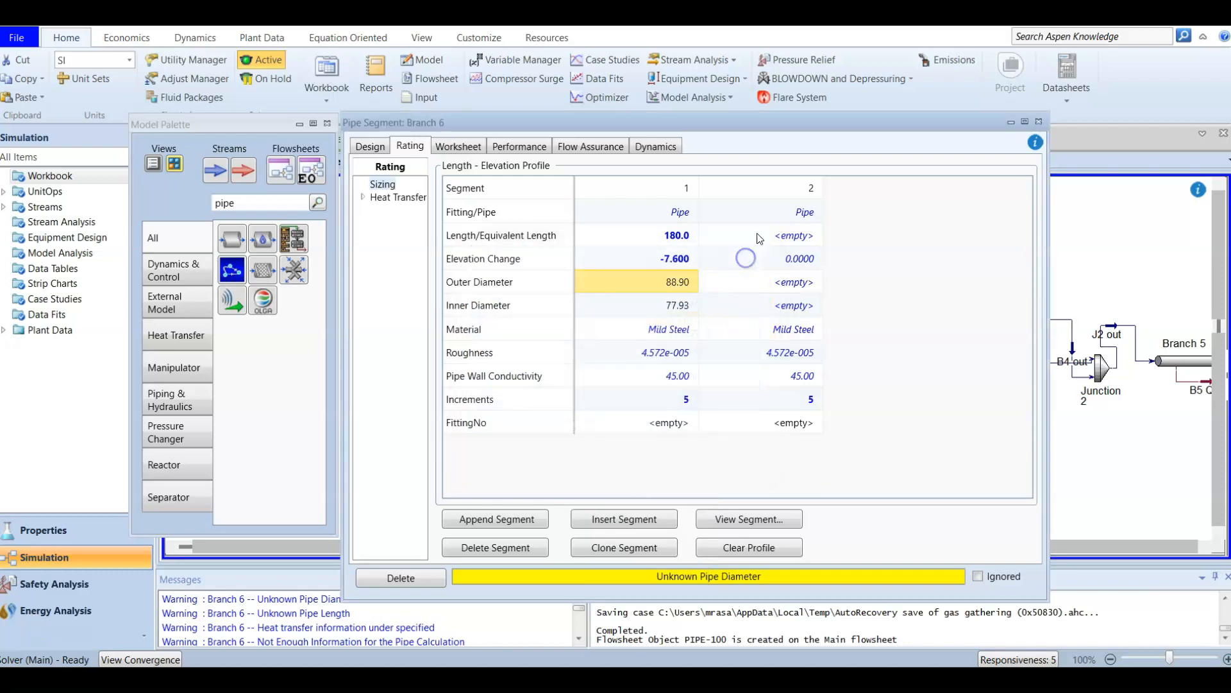
Give Branch 6's second pipe section a 165 m length and a -8 m elevation change.
{"action": "left_click", "coordinate": [802, 236]}
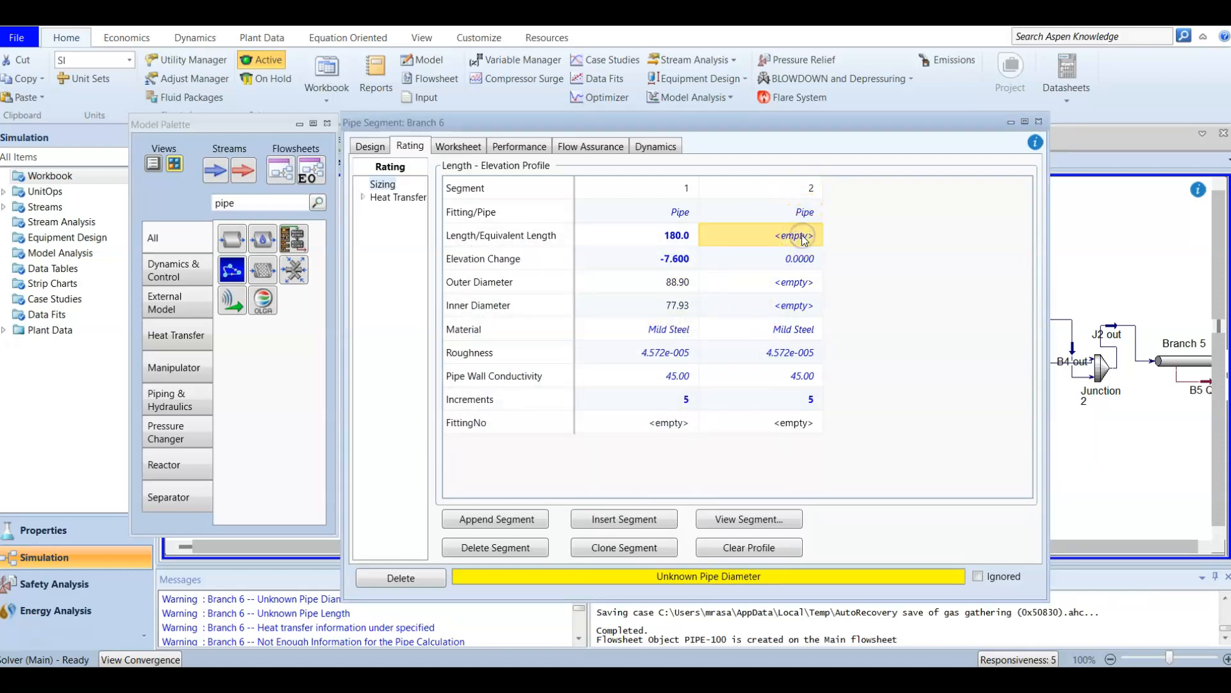
{"action": "type", "text": "1"}
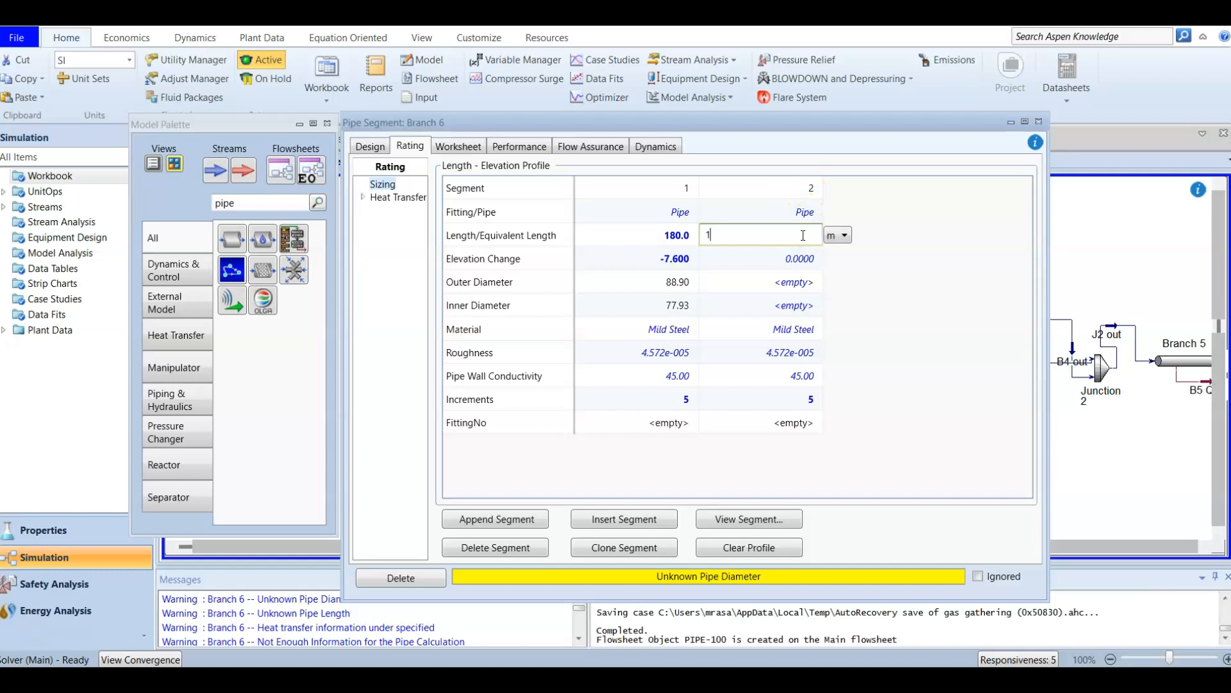
{"action": "type", "text": "65"}
{"action": "key", "text": "Return"}
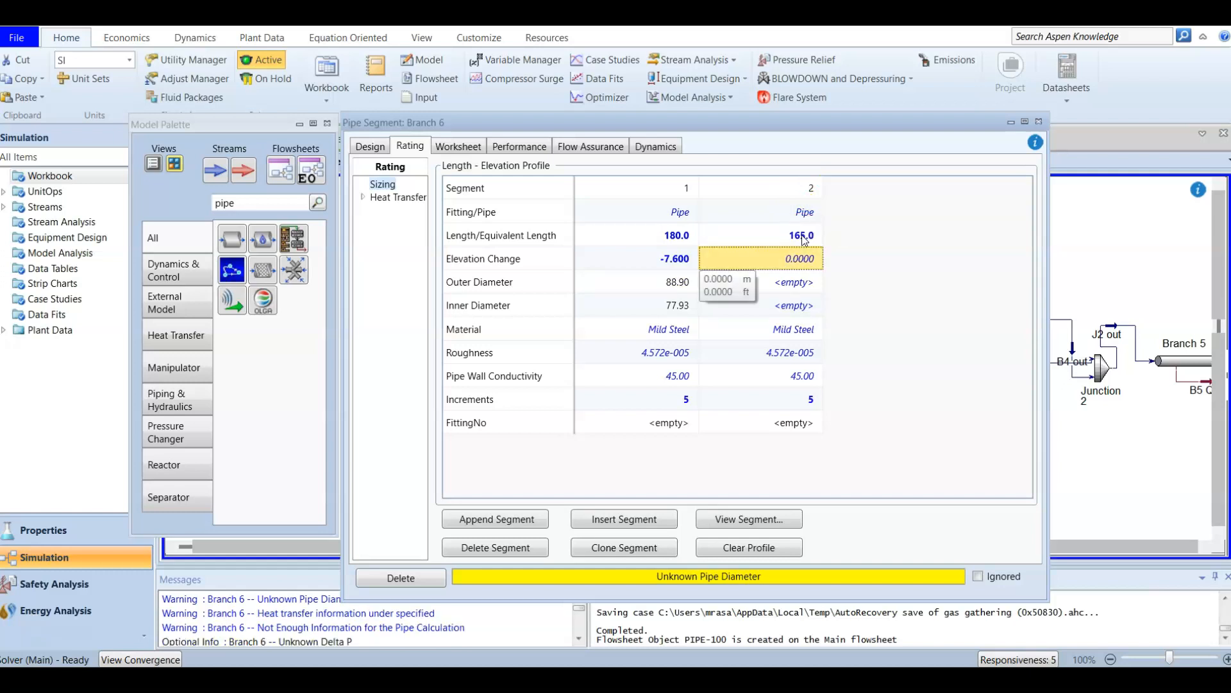
{"action": "type", "text": "-8"}
{"action": "key", "text": "Return"}
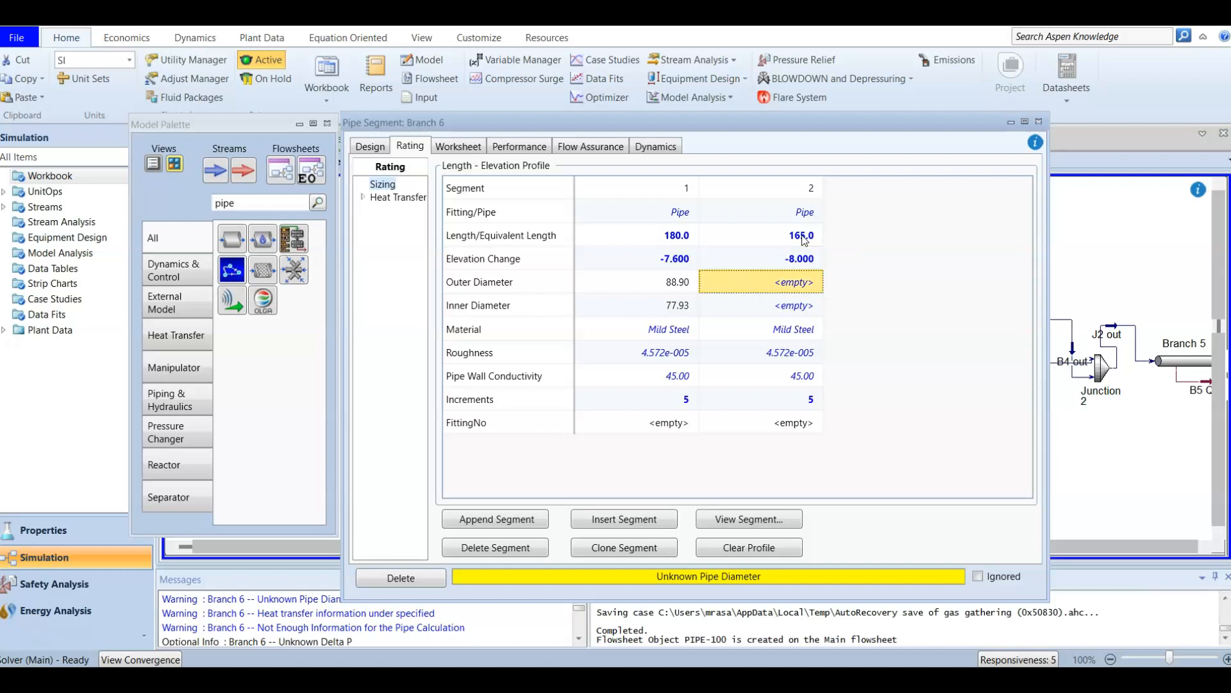
Set the second pipe section of Branch 6 to Schedule 40 with an 80 mm nominal diameter.
{"action": "left_click", "coordinate": [749, 518]}
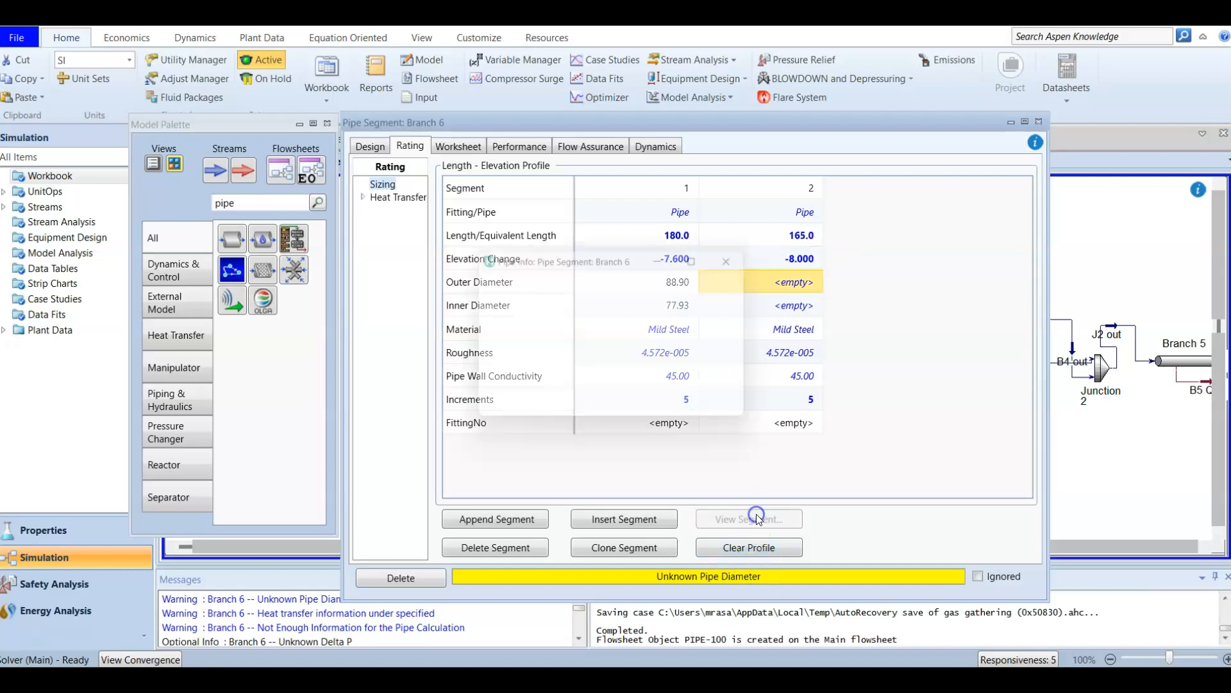
{"action": "left_click", "coordinate": [703, 301]}
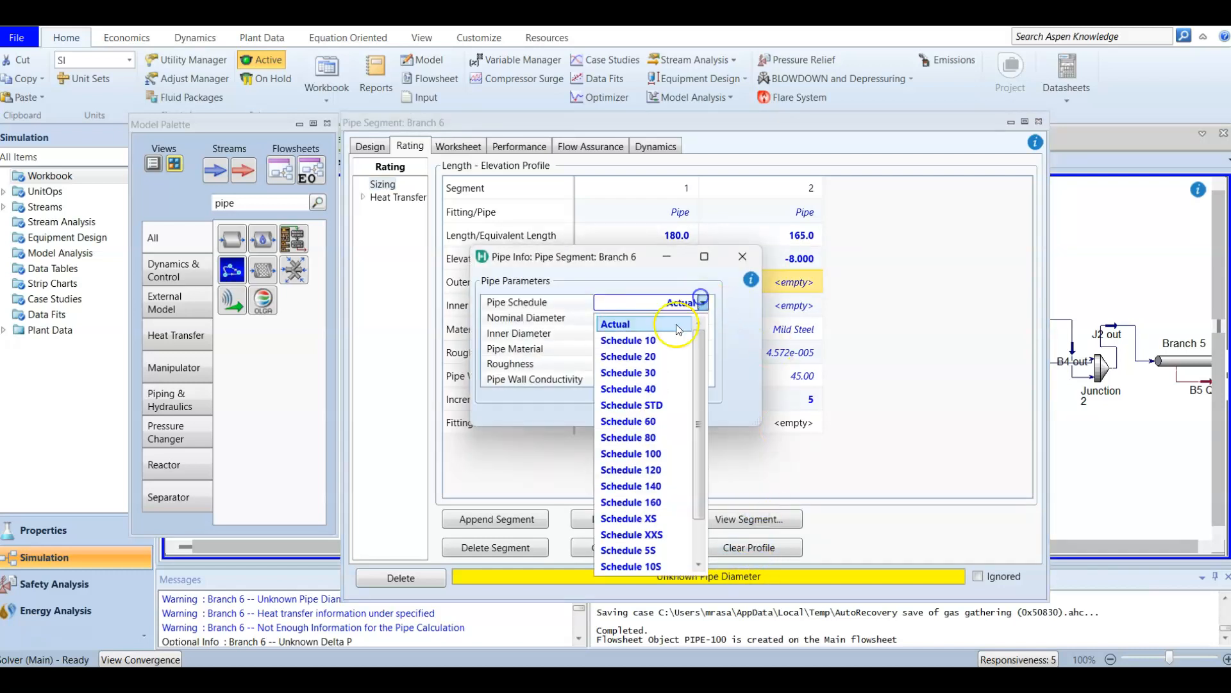
{"action": "left_click", "coordinate": [656, 390]}
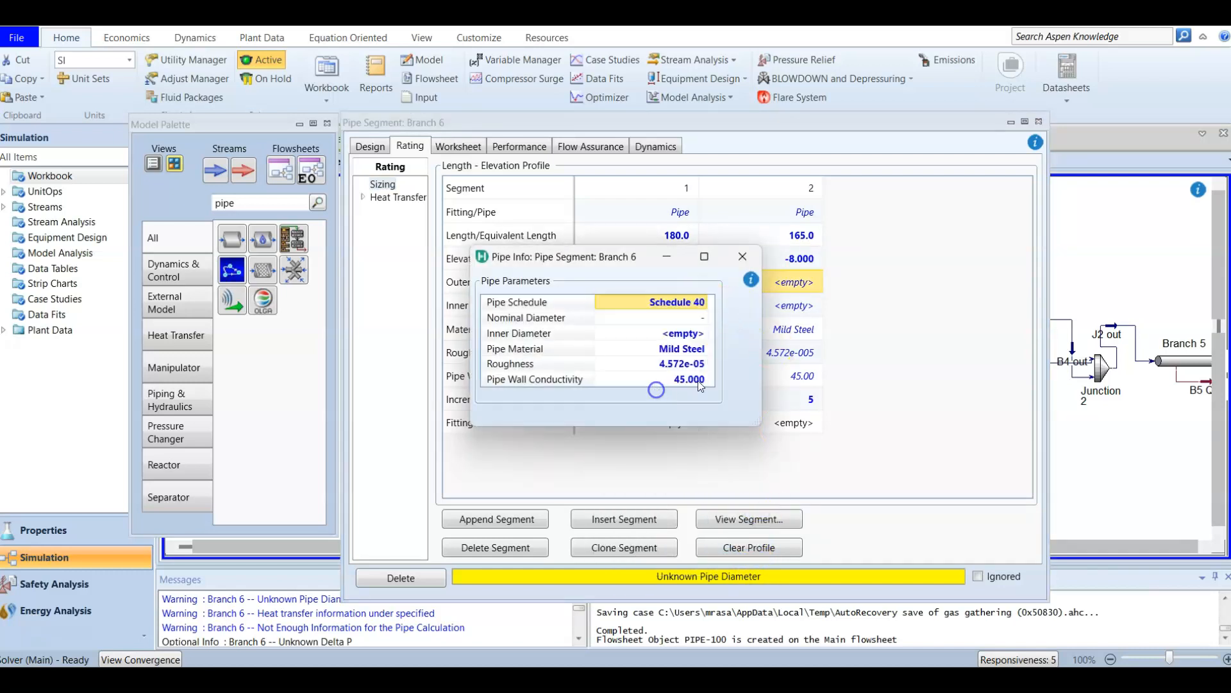
{"action": "left_click", "coordinate": [703, 318]}
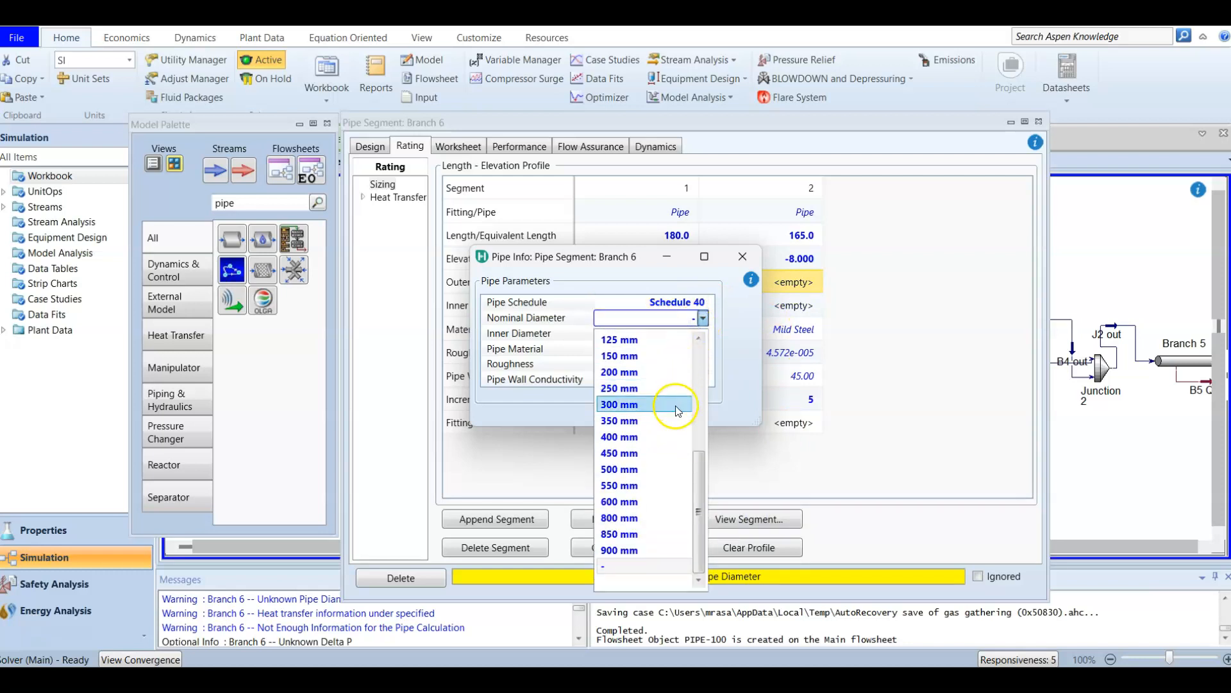
{"action": "scroll", "coordinate": [676, 407], "scroll_direction": "up", "scroll_amount": 3}
{"action": "left_click", "coordinate": [640, 438]}
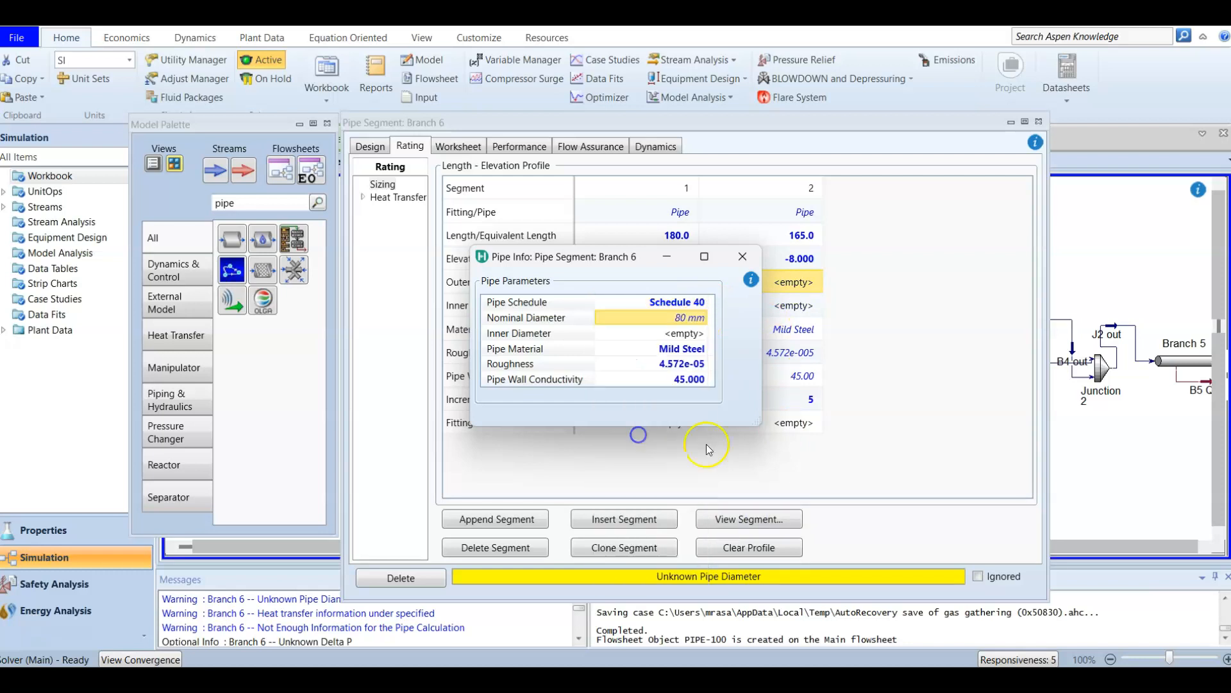
{"action": "left_click", "coordinate": [742, 256]}
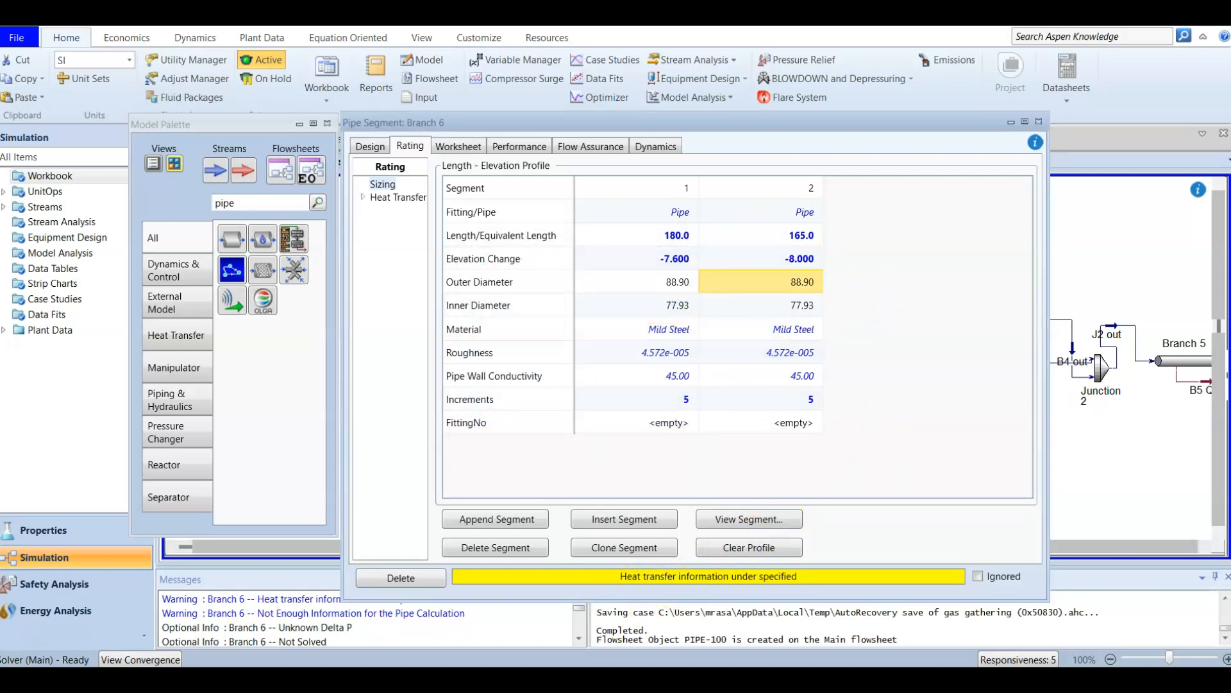
Estimate Branch 6's heat transfer coefficient with 5 °C ambient temperature, including pipe wall, inner HTC and outer HTC with ground as ambient medium.
{"action": "left_click", "coordinate": [368, 199]}
{"action": "left_click", "coordinate": [399, 251]}
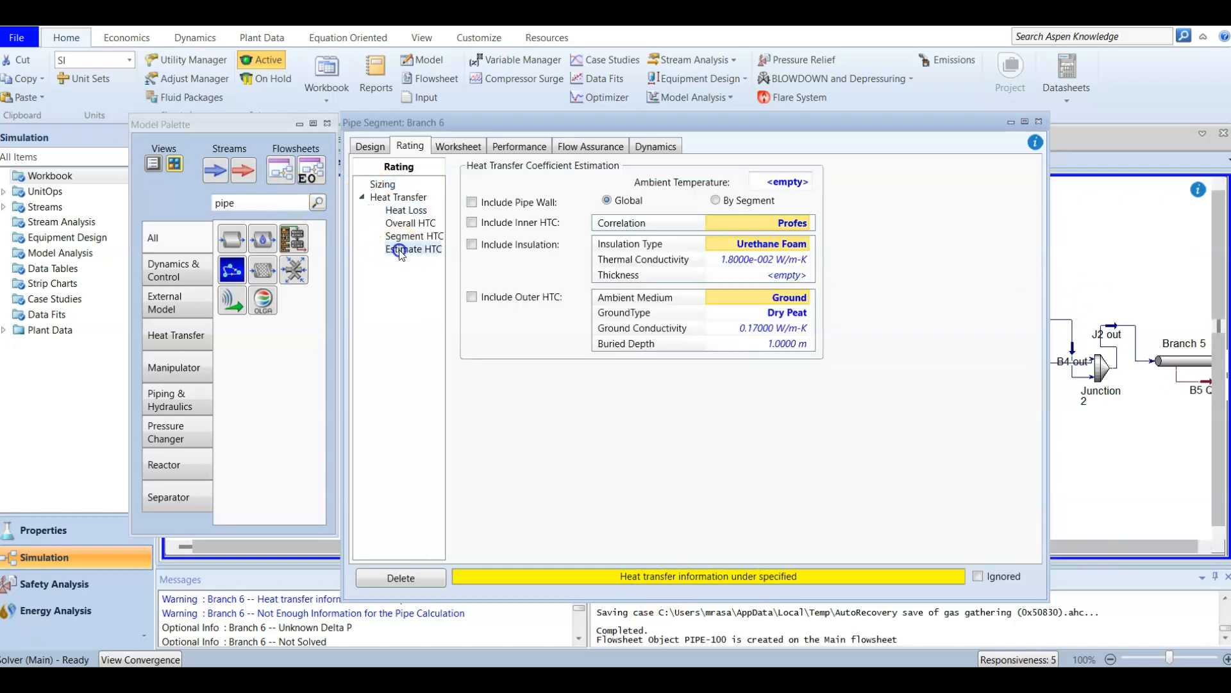
{"action": "left_click", "coordinate": [789, 182]}
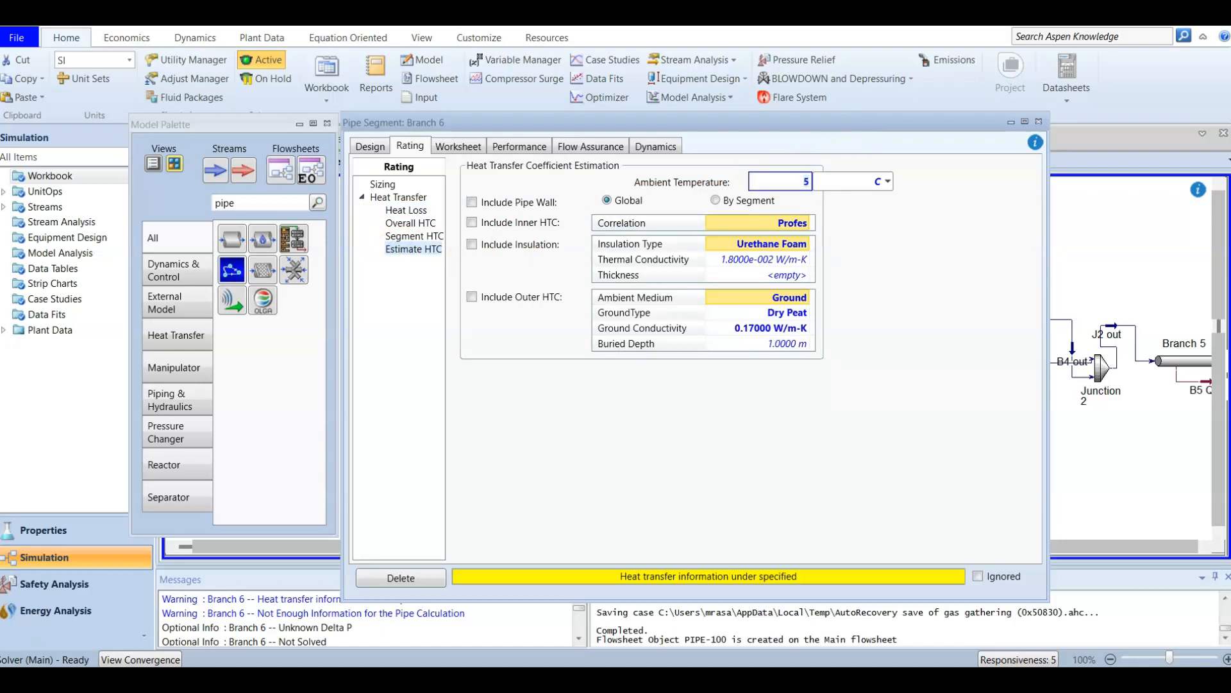
{"action": "type", "text": "5"}
{"action": "left_click", "coordinate": [506, 202]}
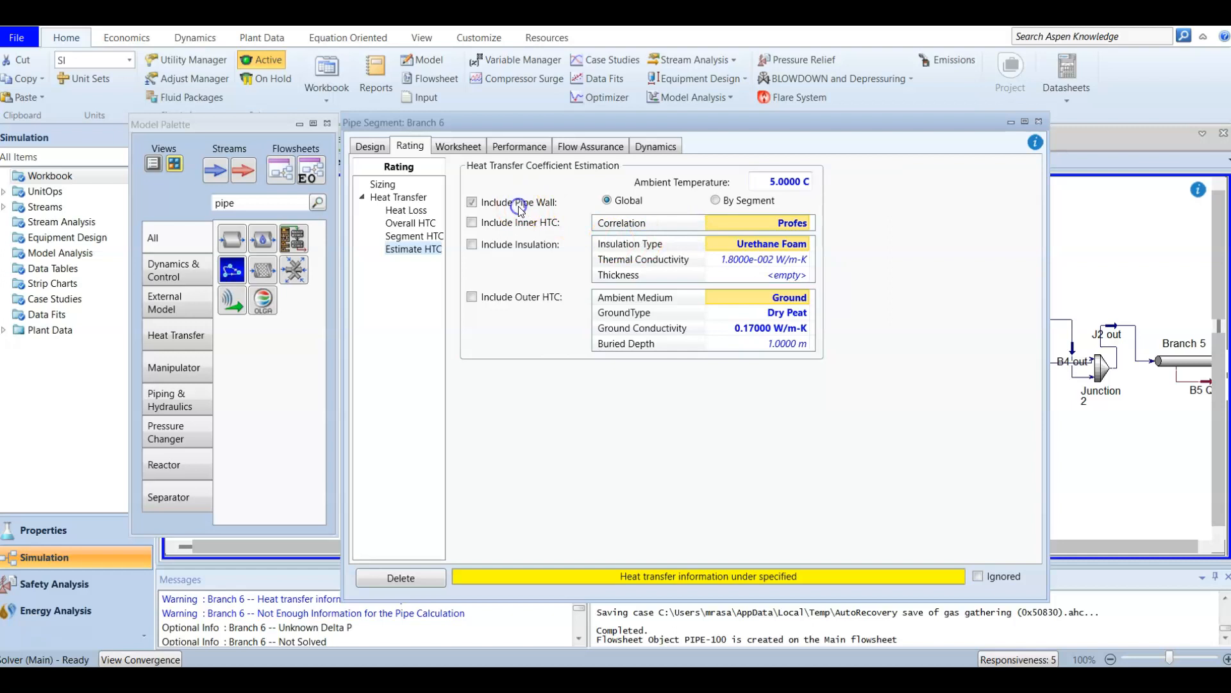
{"action": "left_click", "coordinate": [500, 225]}
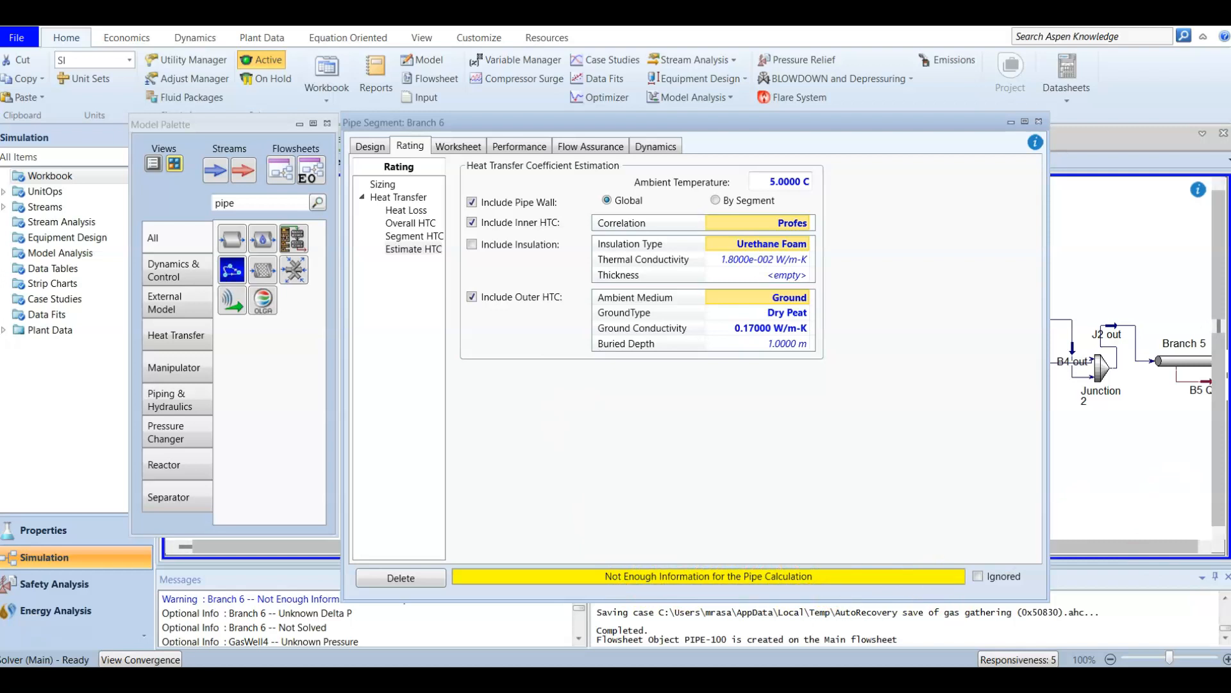
{"action": "left_click", "coordinate": [1039, 122]}
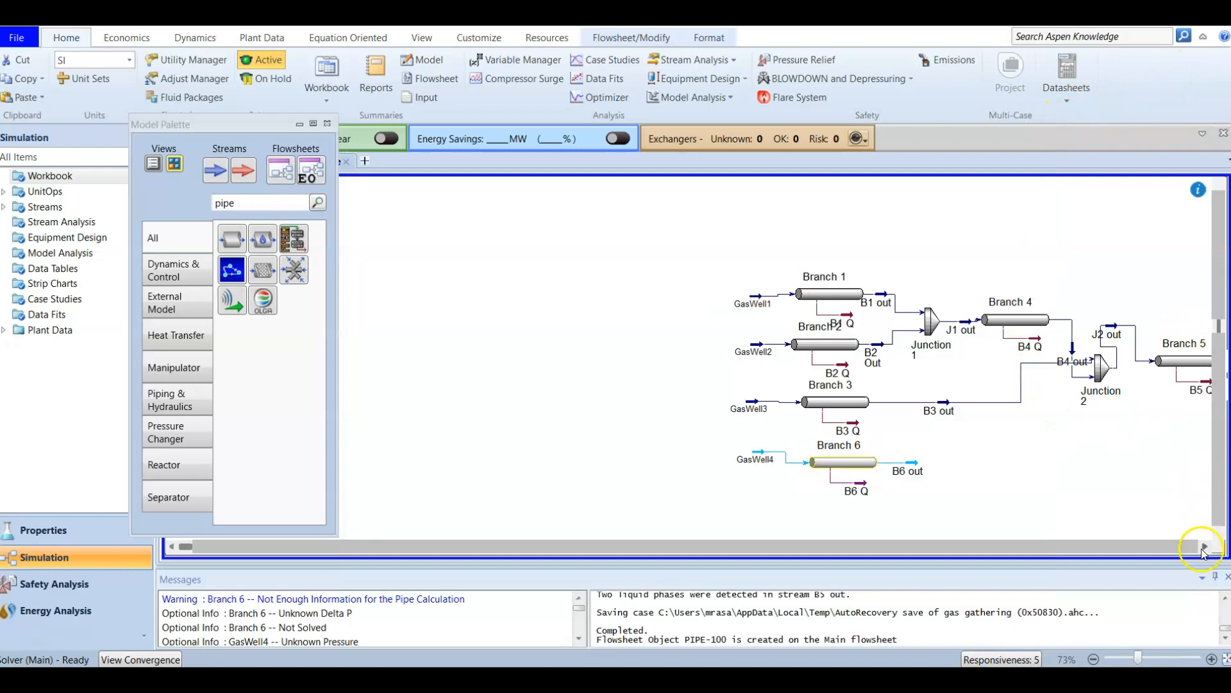
Place a mixer on the flowsheet just past Branch 5 and move the B6 out stream beside it.
{"action": "left_click", "coordinate": [1204, 546]}
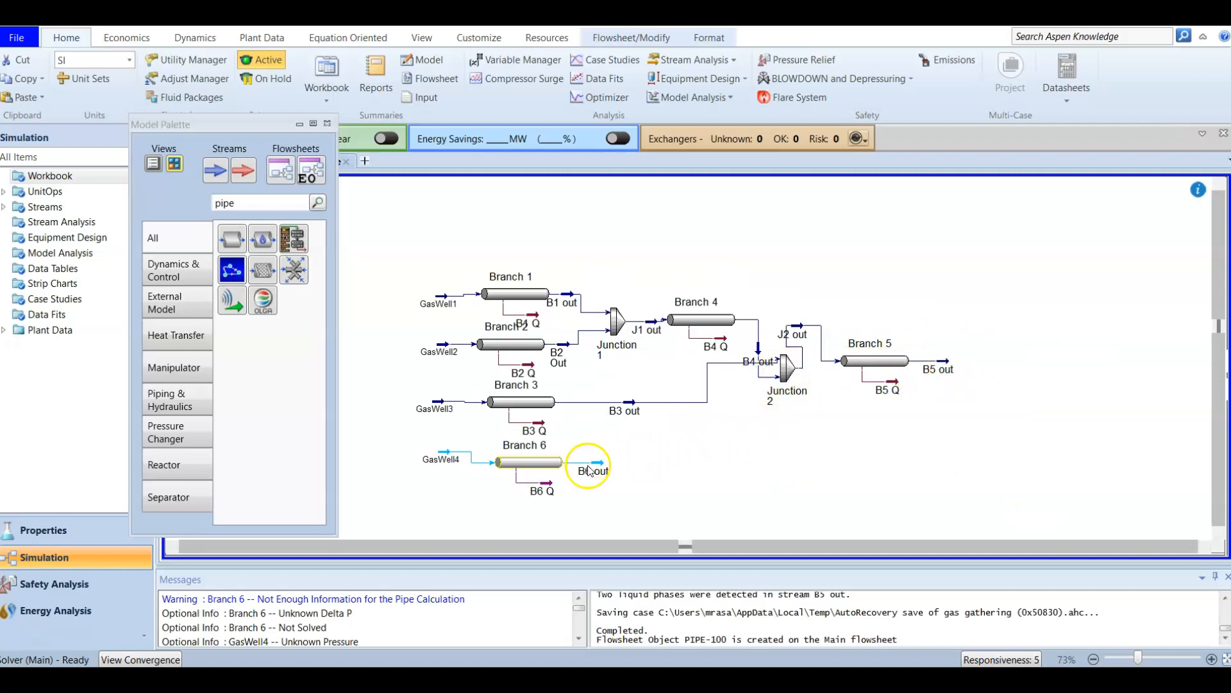
{"action": "left_click", "coordinate": [249, 204]}
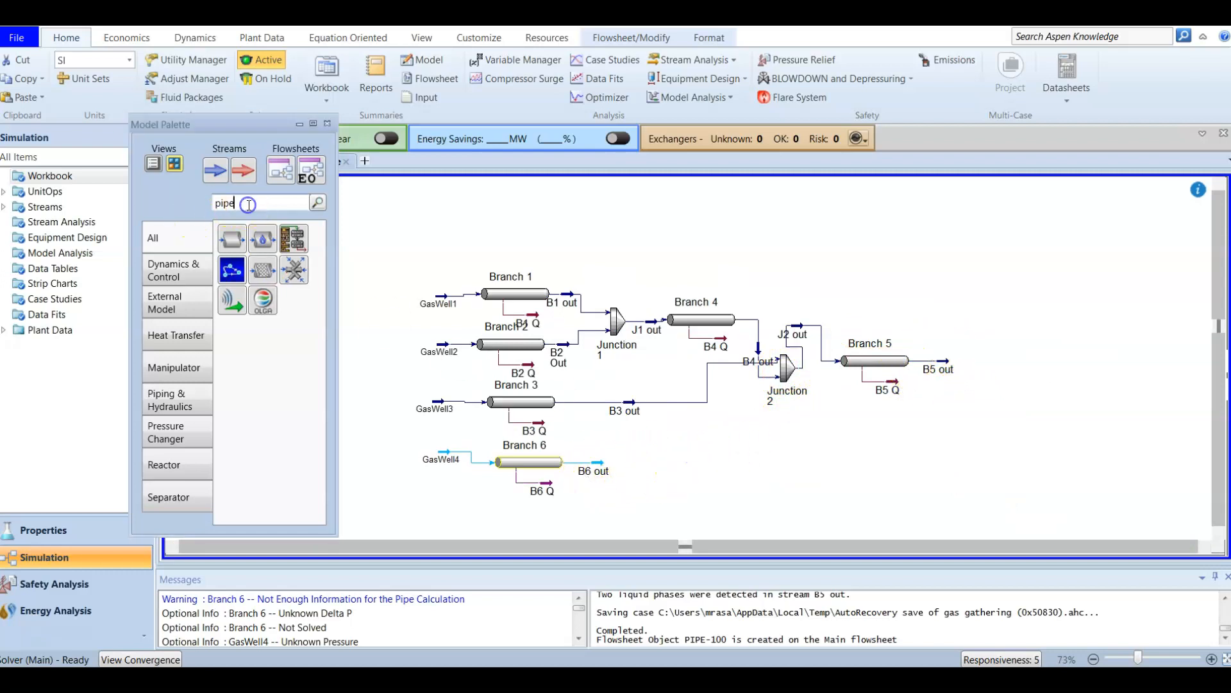
{"action": "type", "text": "mixer"}
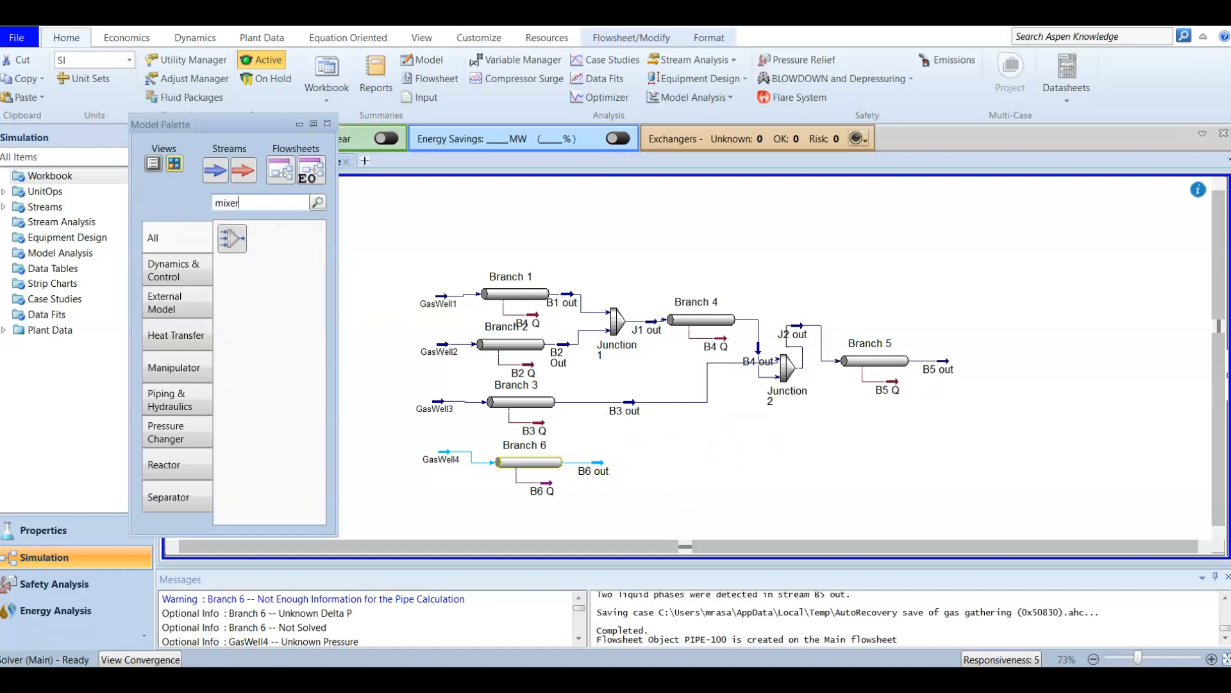
{"action": "left_click", "coordinate": [236, 243]}
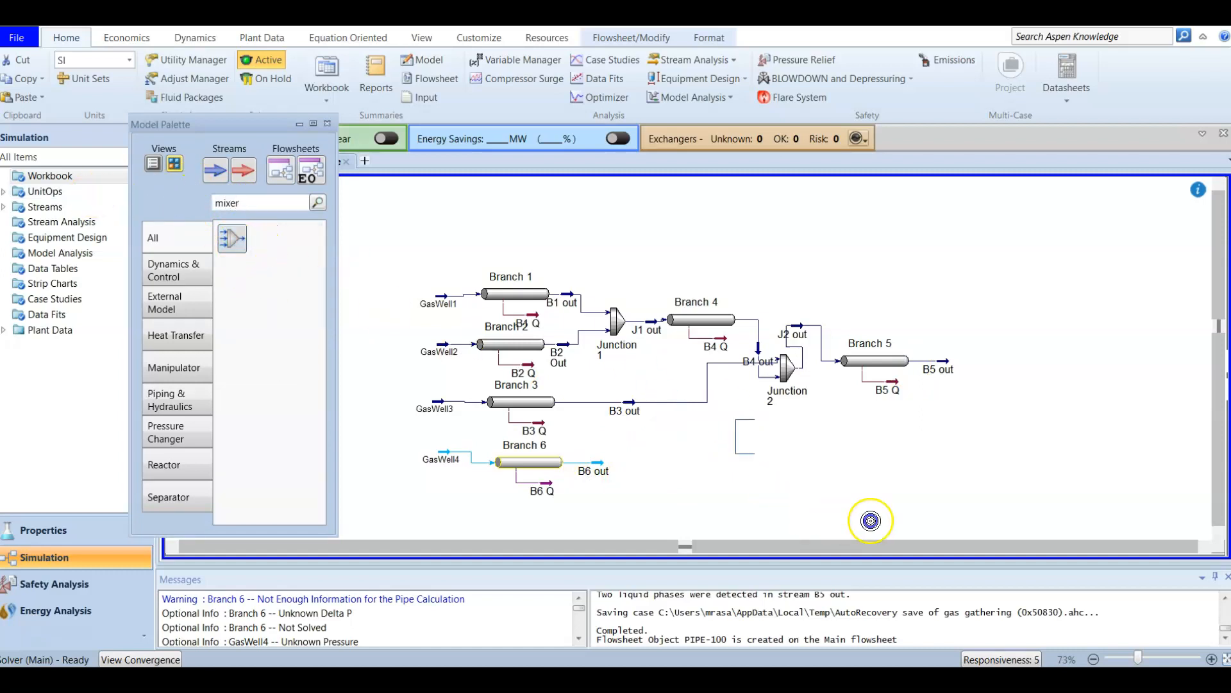
{"action": "left_click", "coordinate": [1110, 512]}
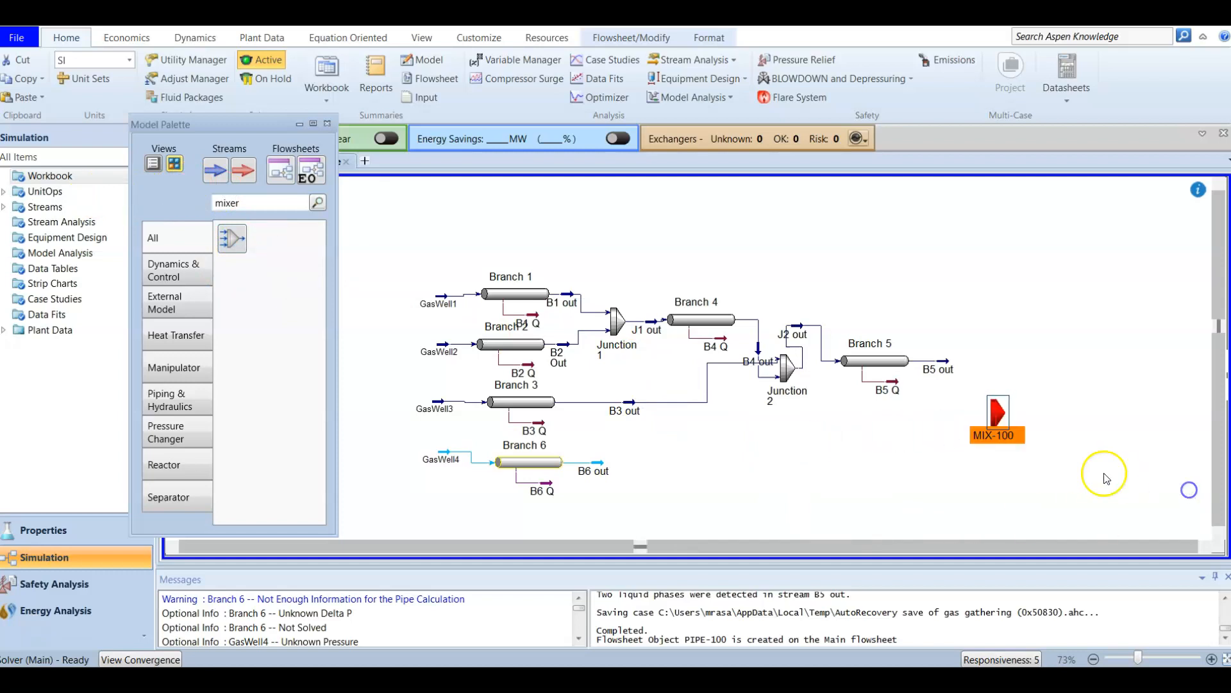
{"action": "left_click", "coordinate": [596, 464]}
{"action": "left_click_drag", "start_coordinate": [880, 441], "coordinate": [927, 435]}
Open the new mixer's properties and name it Jnction 3.
{"action": "left_click", "coordinate": [992, 414]}
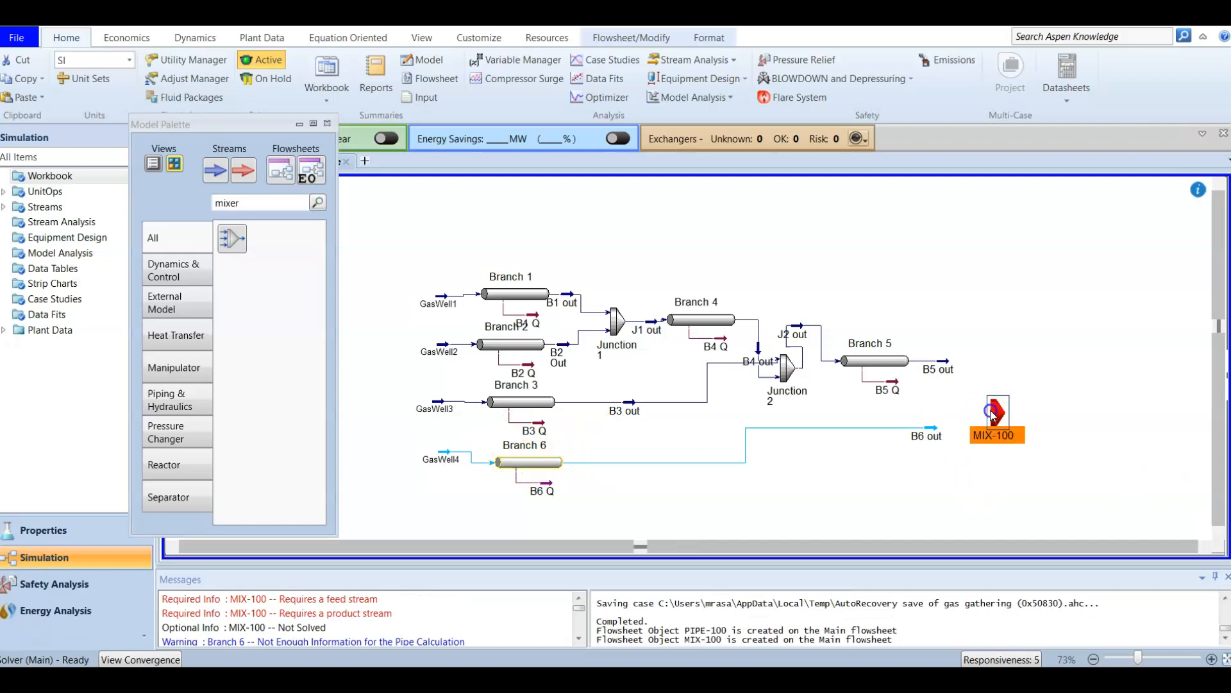
{"action": "double_click", "coordinate": [992, 414]}
{"action": "left_click_drag", "start_coordinate": [454, 237], "coordinate": [644, 165]}
{"action": "left_click", "coordinate": [506, 210]}
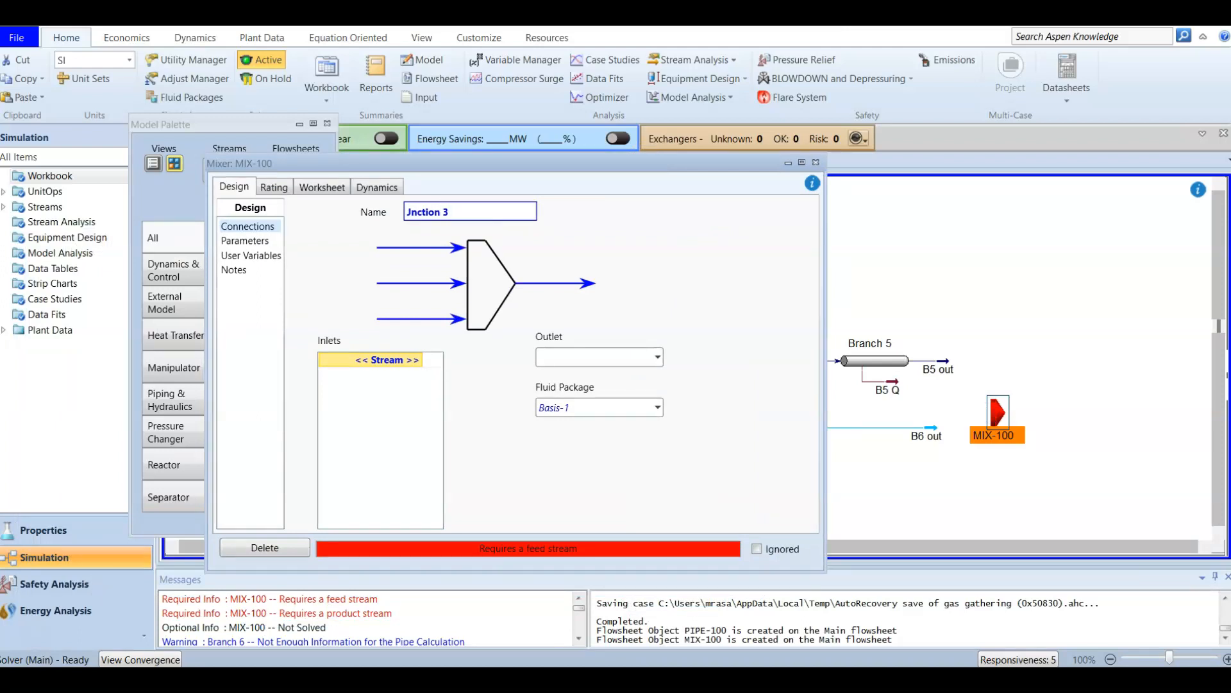
{"action": "key", "text": "Return"}
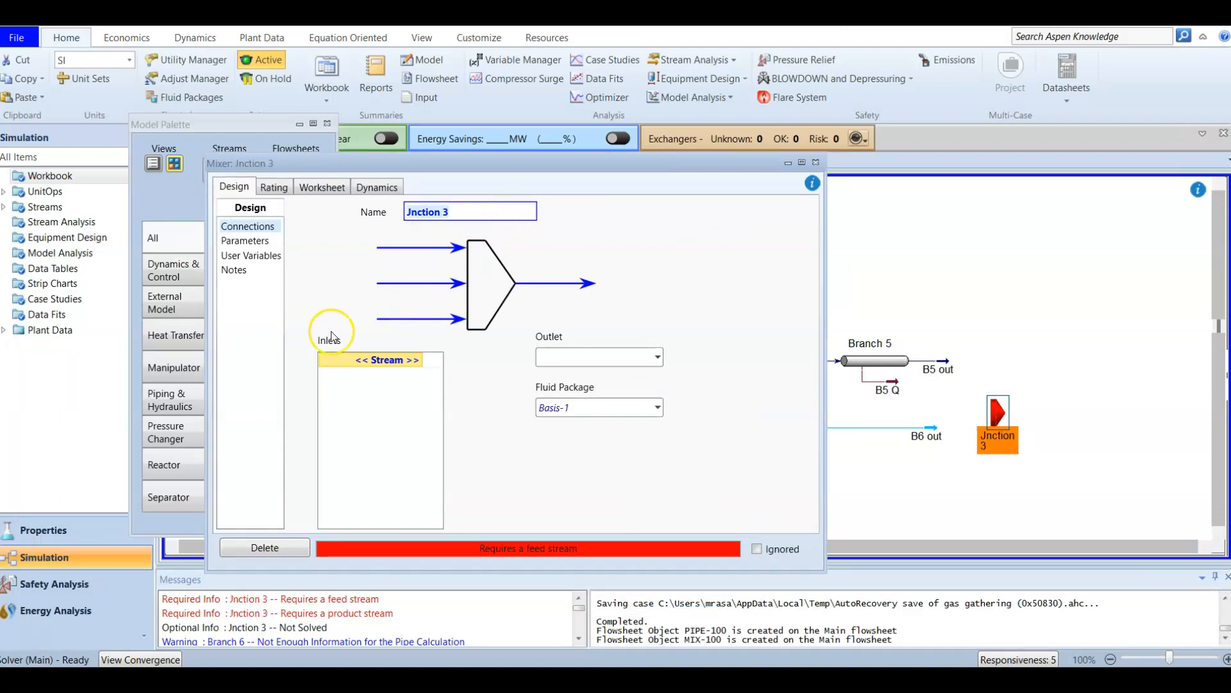
Connect B5 out and B6 out as the mixer's inlets and create J3 out as its outlet stream.
{"action": "left_click", "coordinate": [420, 361]}
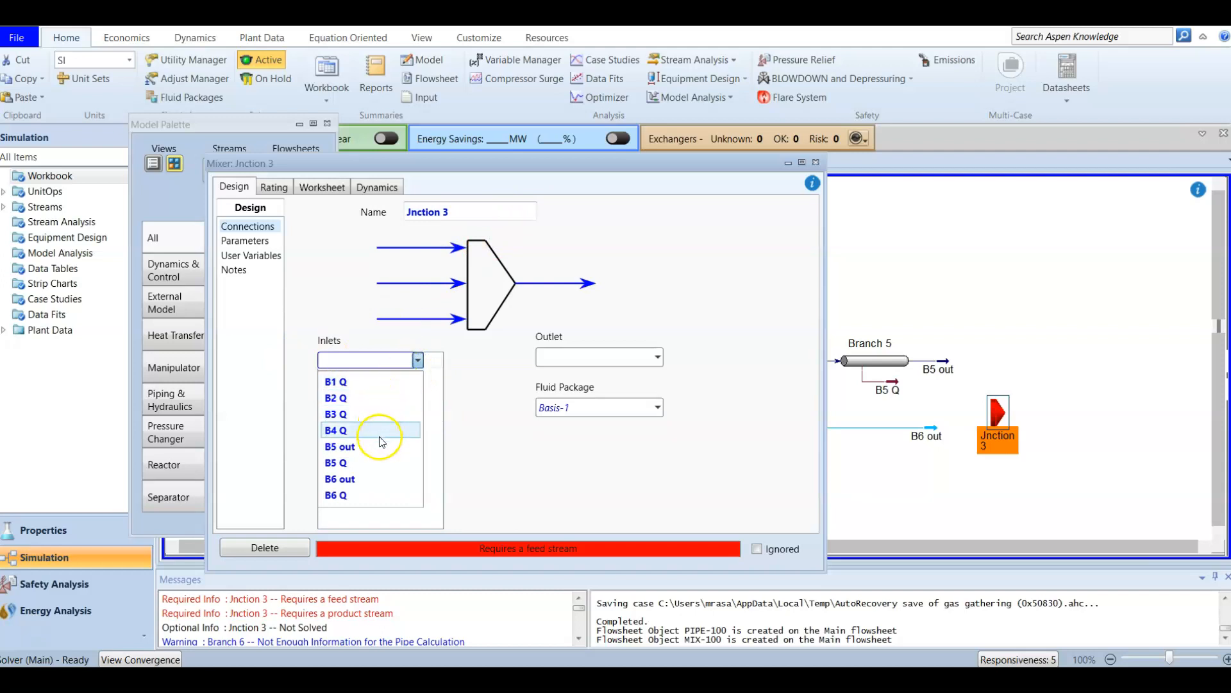
{"action": "left_click", "coordinate": [382, 453]}
{"action": "left_click", "coordinate": [417, 375]}
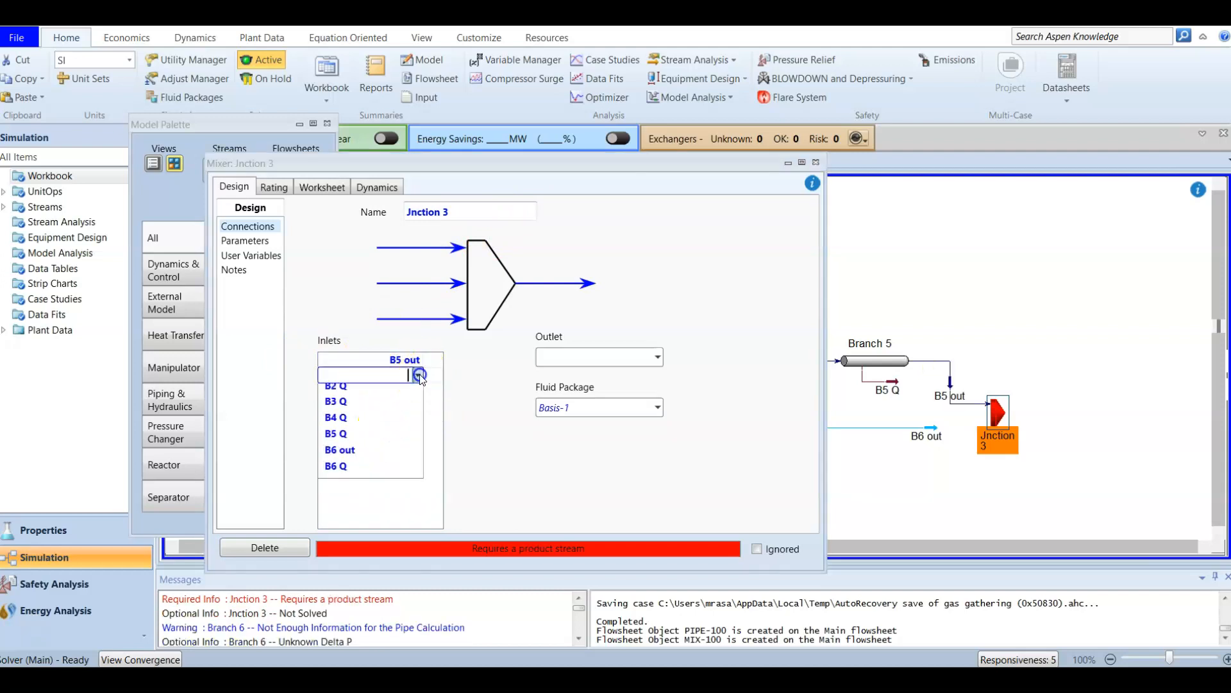
{"action": "left_click", "coordinate": [404, 477]}
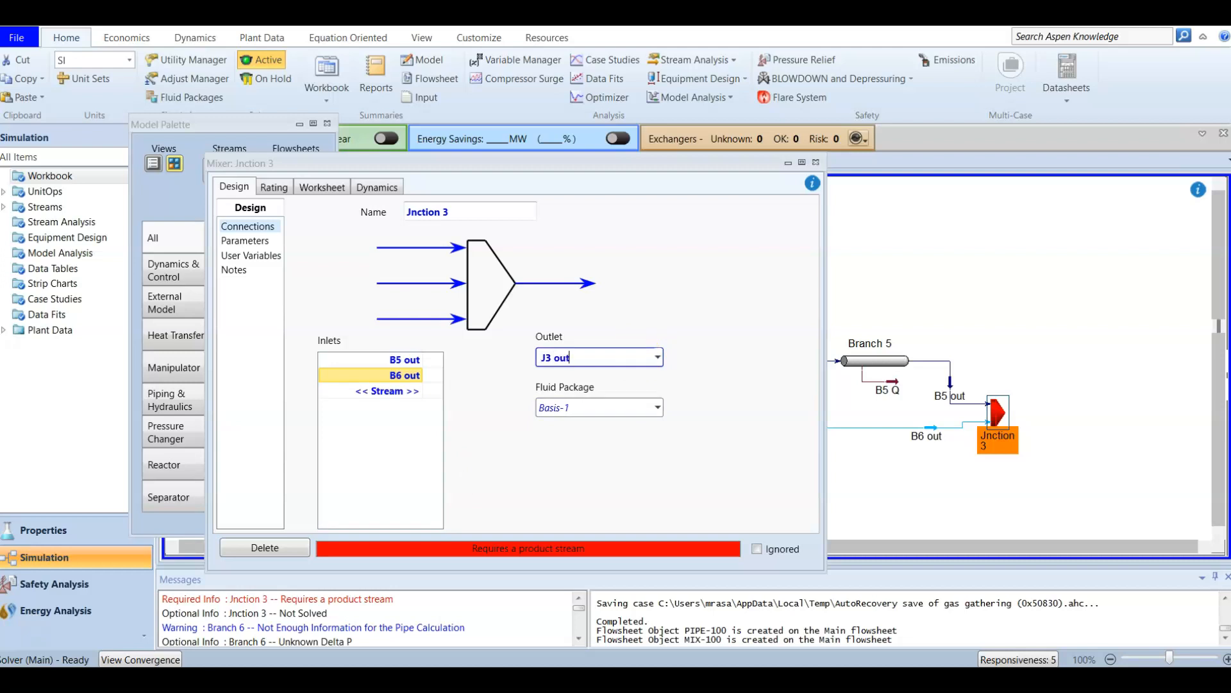
{"action": "key", "text": "Return"}
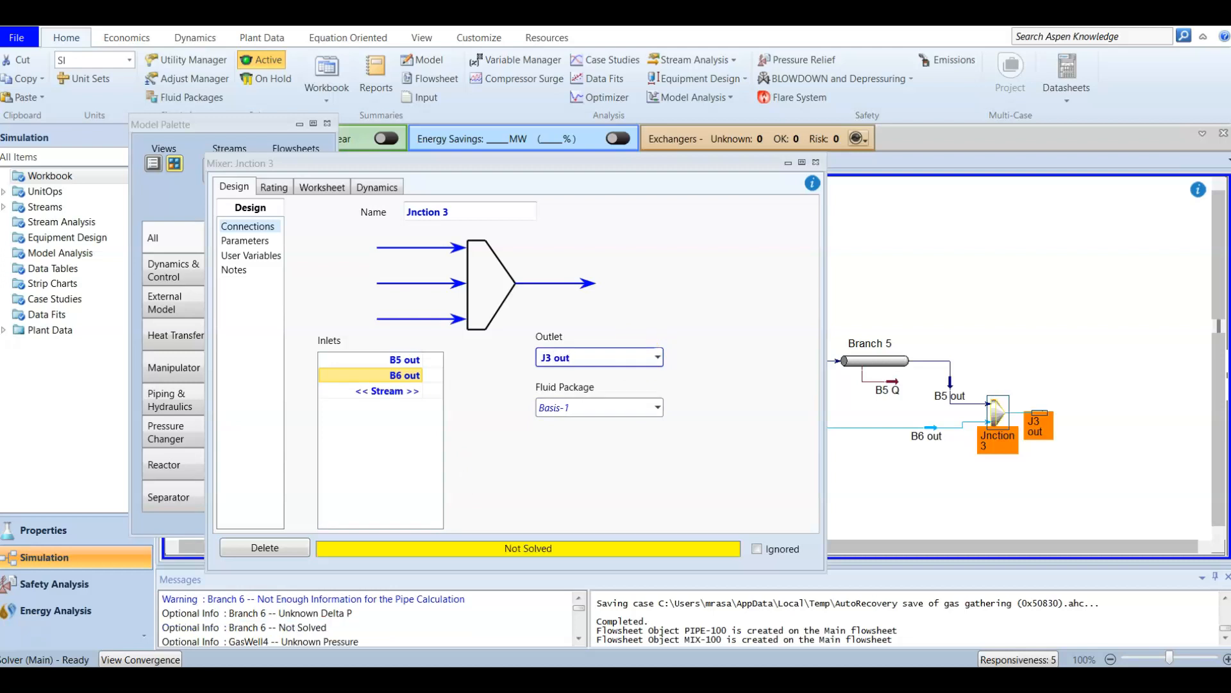
Set the mixer's automatic pressure assignment to Equalize All.
{"action": "left_click", "coordinate": [245, 242]}
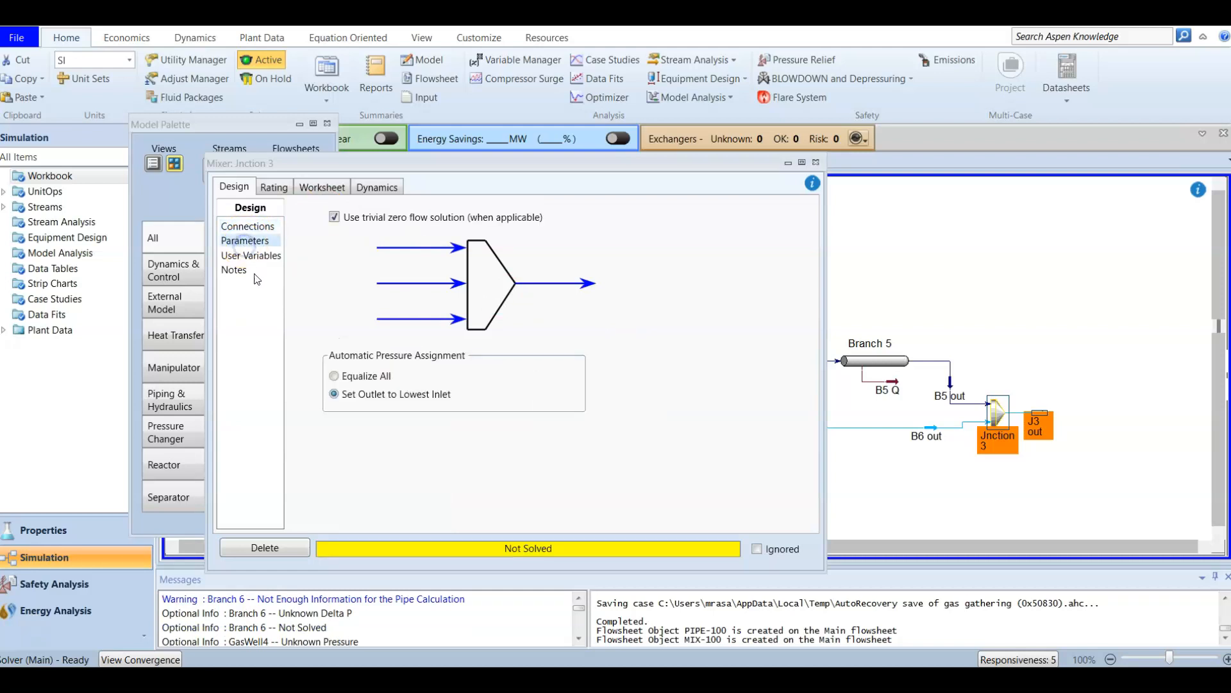
{"action": "left_click", "coordinate": [334, 377]}
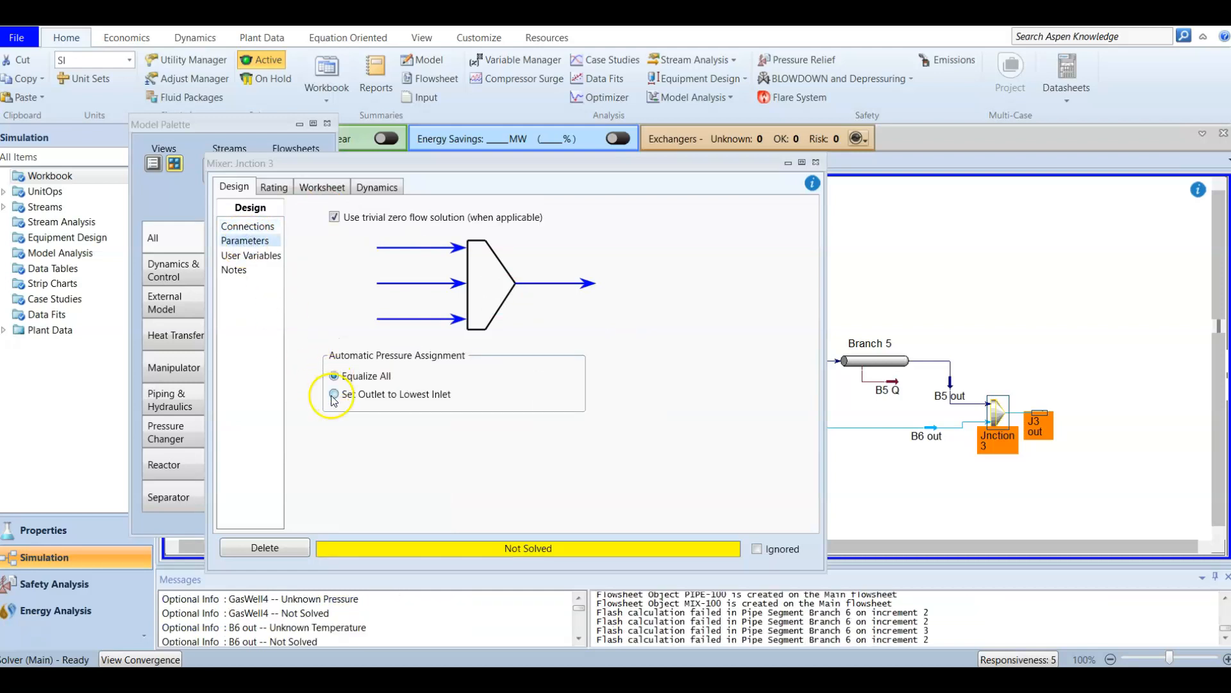
{"action": "left_click", "coordinate": [334, 377]}
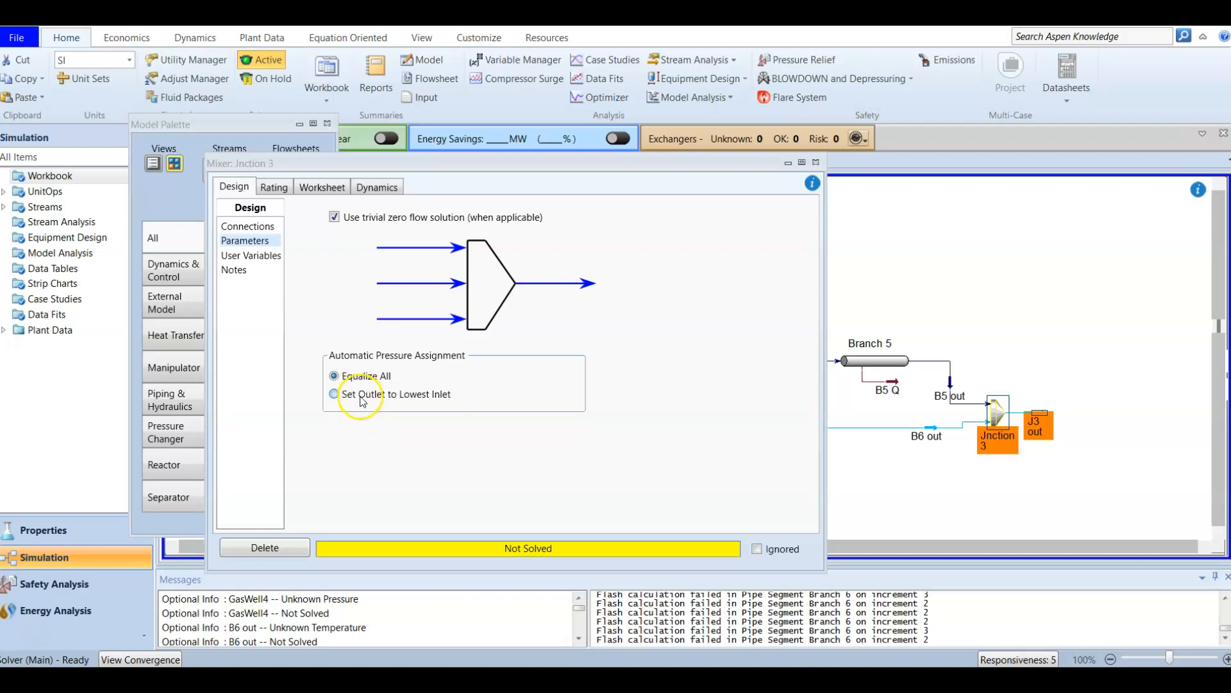
Compare the mixer's automatic pressure assignment options, Set Outlet to Lowest Inlet and Equalize All, leave it on Equalize All and close the mixer.
{"action": "left_click", "coordinate": [361, 398]}
{"action": "left_click", "coordinate": [336, 379]}
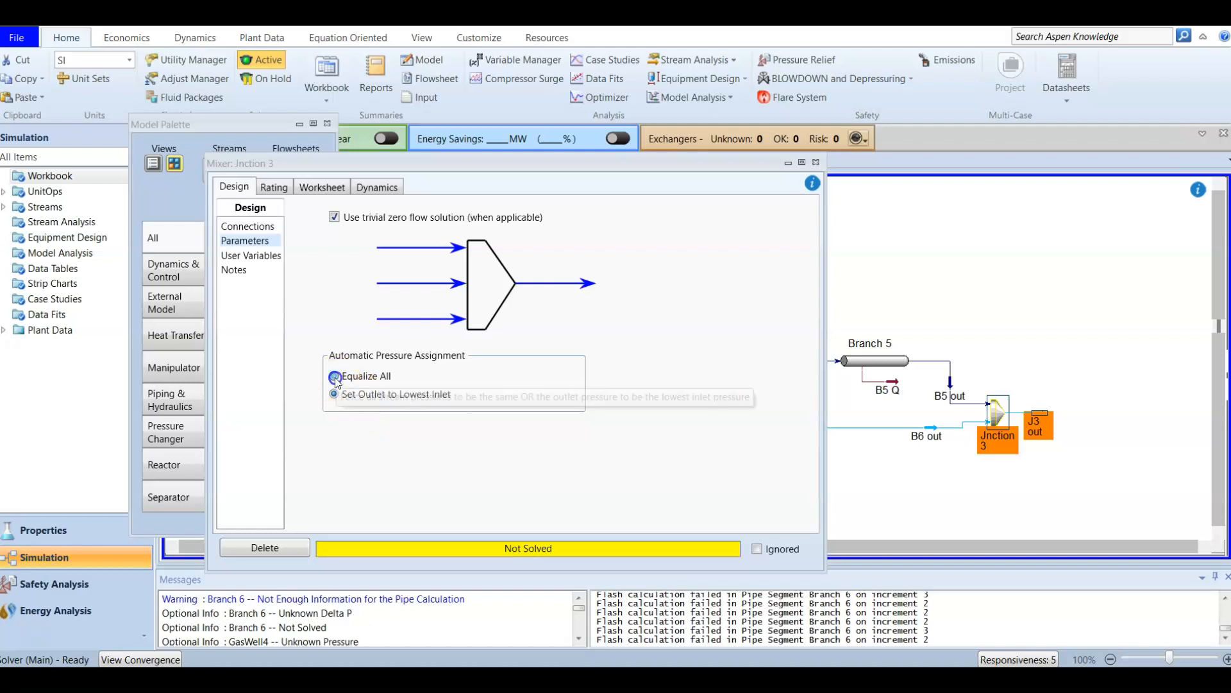
{"action": "left_click", "coordinate": [319, 362]}
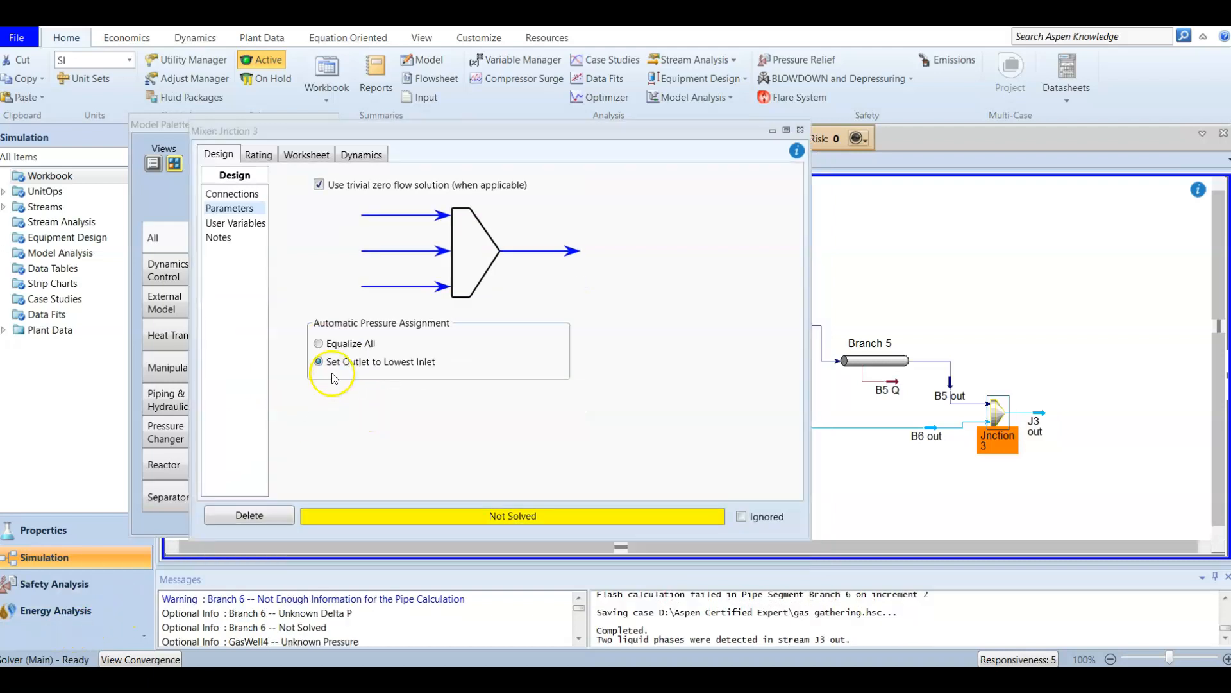
{"action": "left_click", "coordinate": [319, 344]}
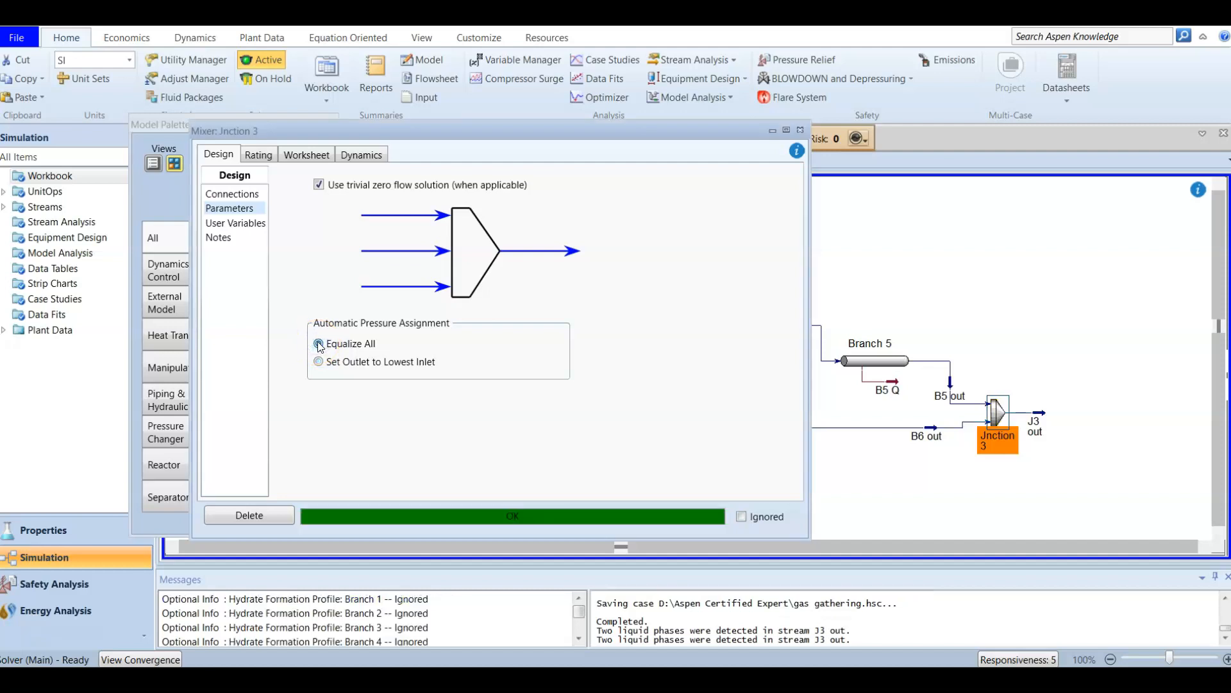
{"action": "left_click", "coordinate": [319, 362]}
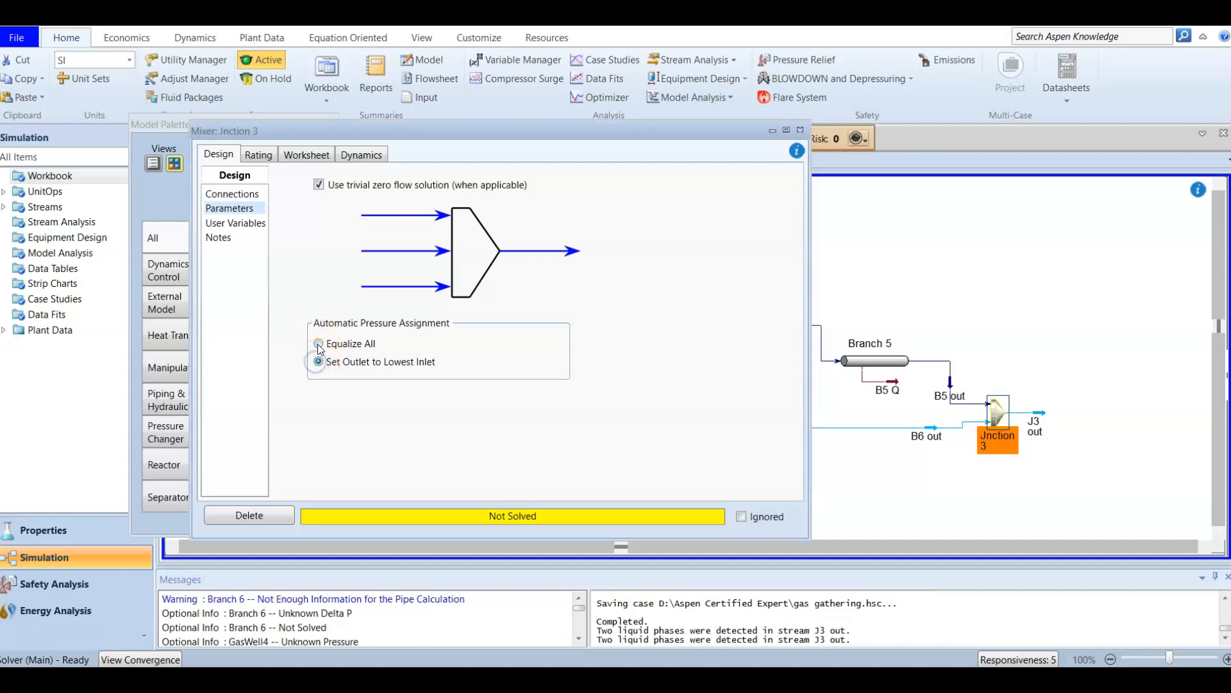
{"action": "left_click", "coordinate": [319, 345]}
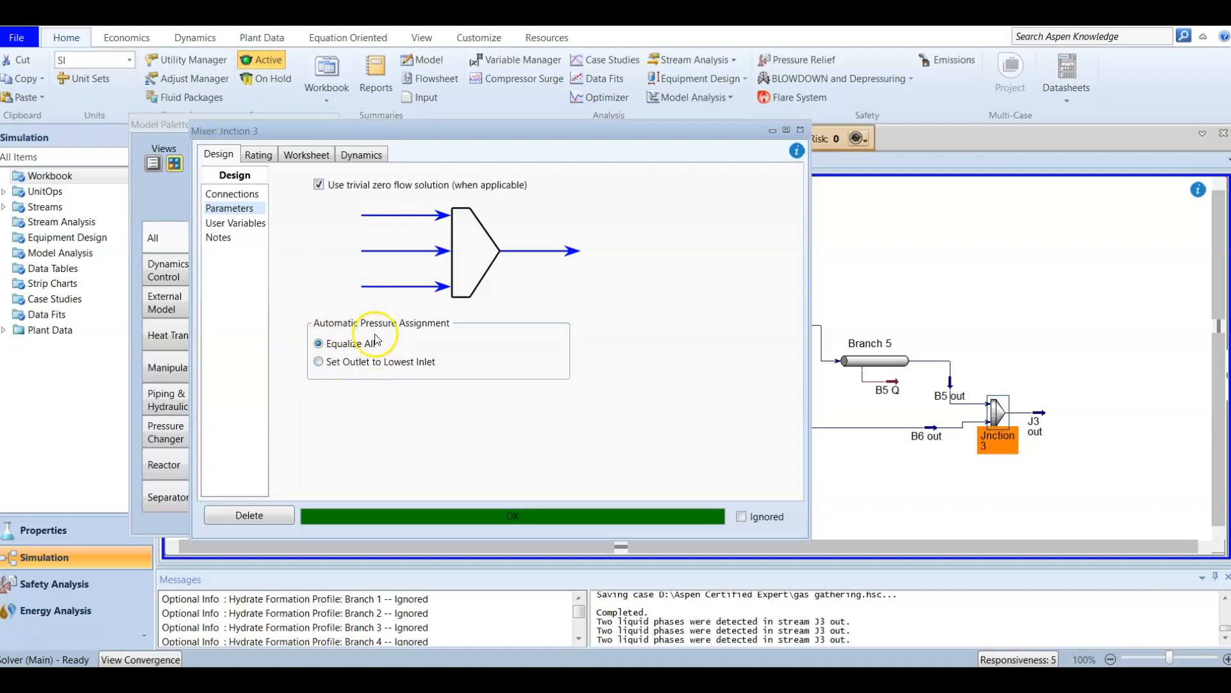
{"action": "left_click", "coordinate": [801, 132]}
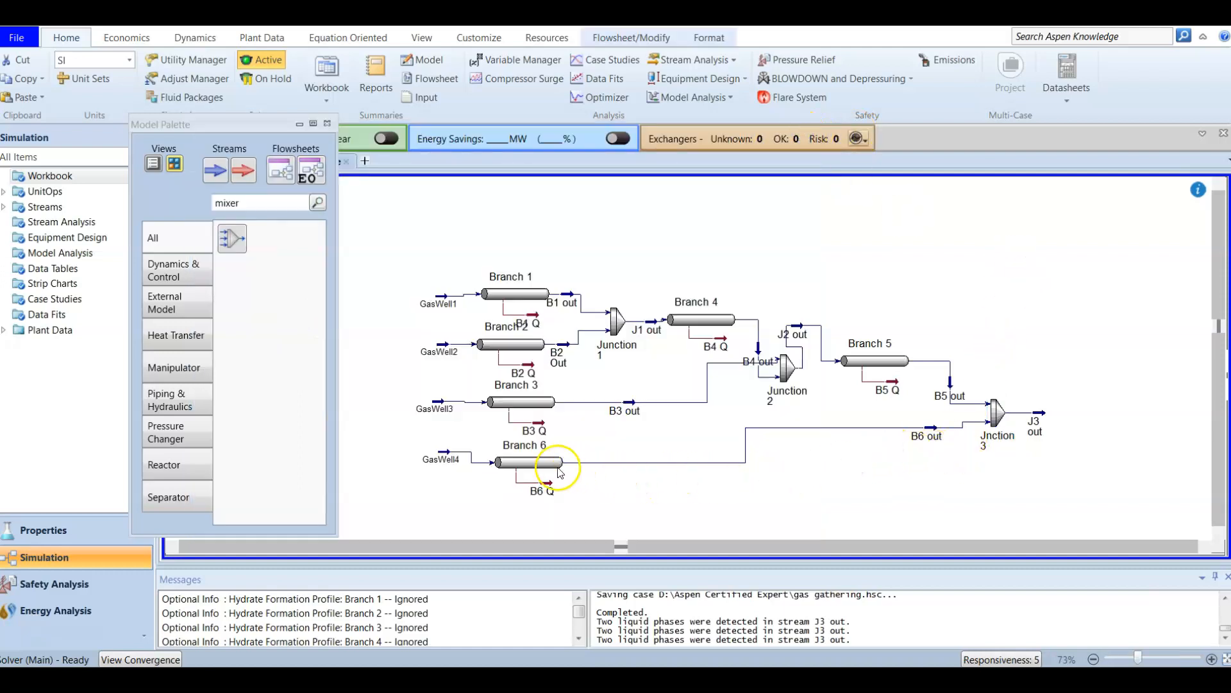
Examine the GasWell4 stream conditions, particularly its pressure, and close the stream.
{"action": "double_click", "coordinate": [447, 457]}
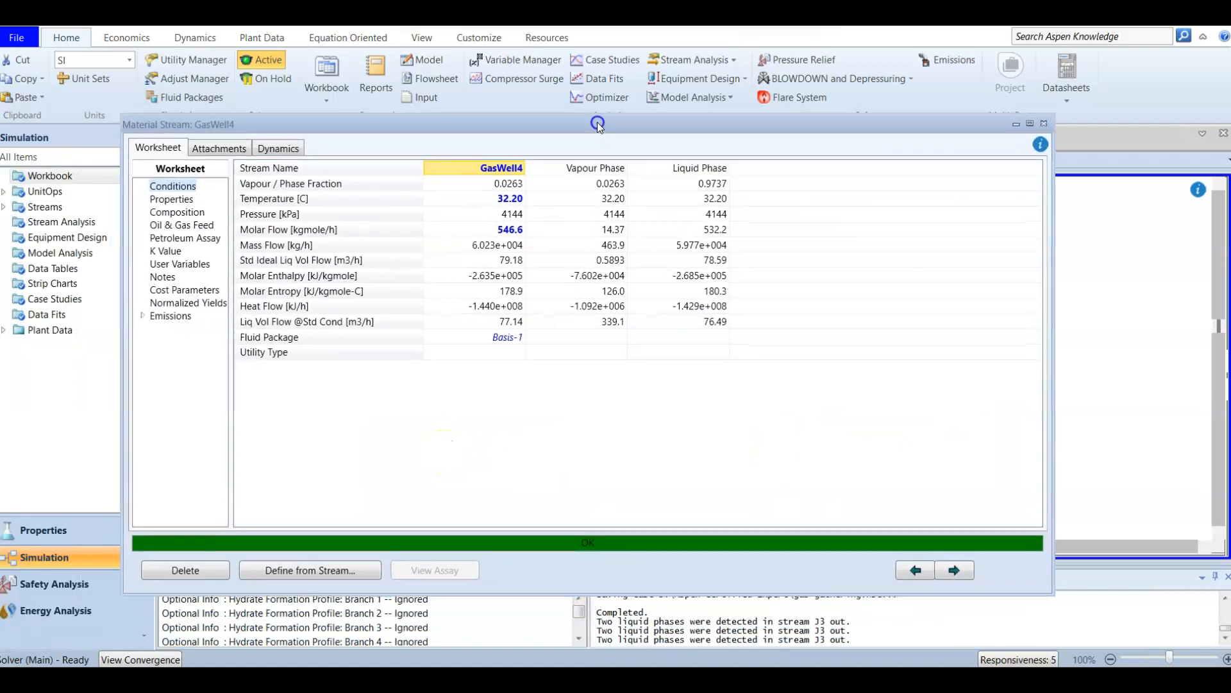
{"action": "left_click_drag", "start_coordinate": [598, 125], "coordinate": [631, 109]}
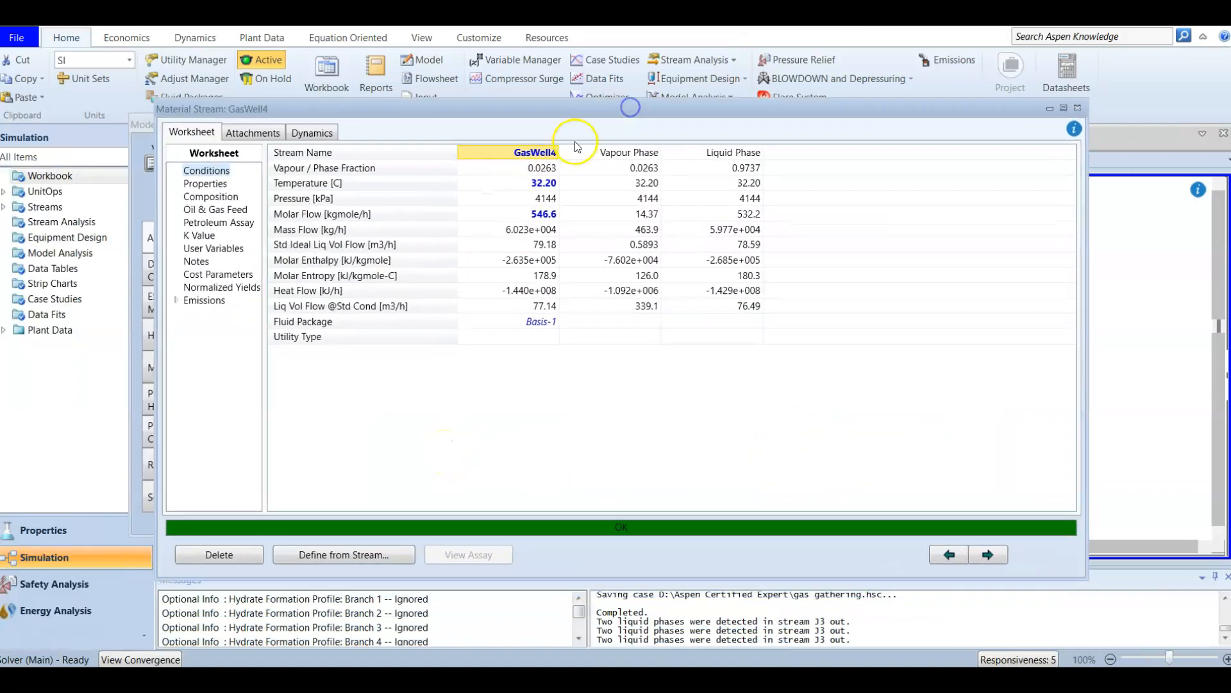
{"action": "left_click", "coordinate": [531, 200]}
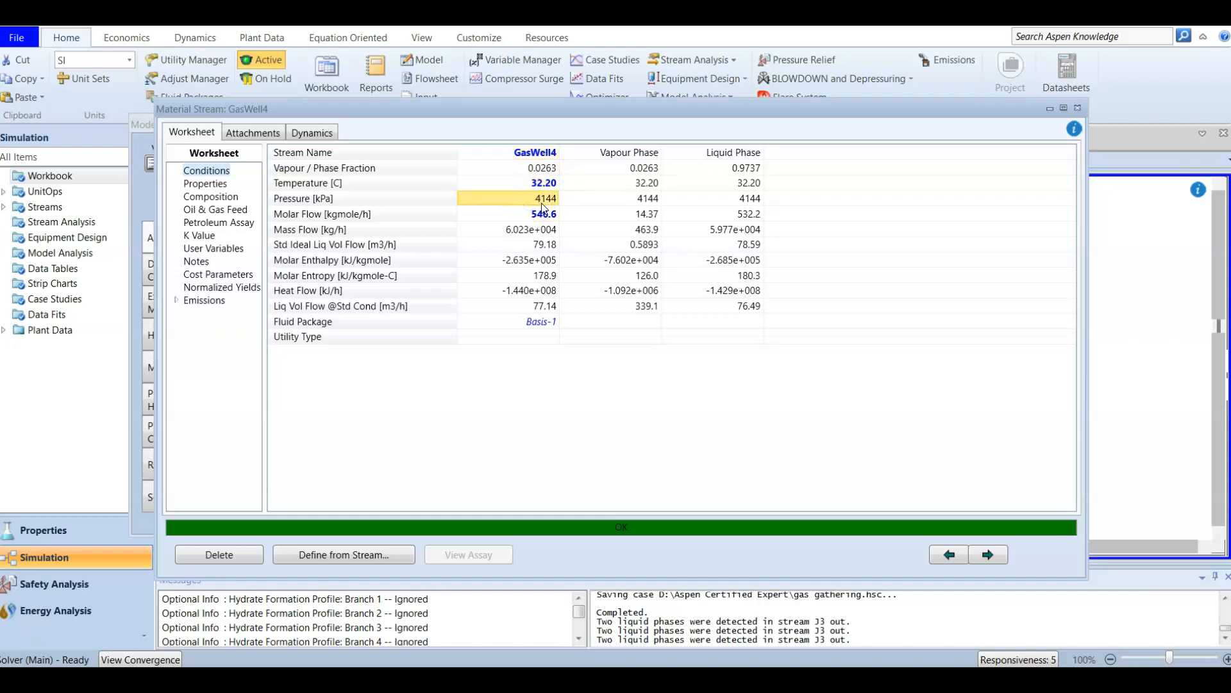
{"action": "left_click", "coordinate": [1080, 109]}
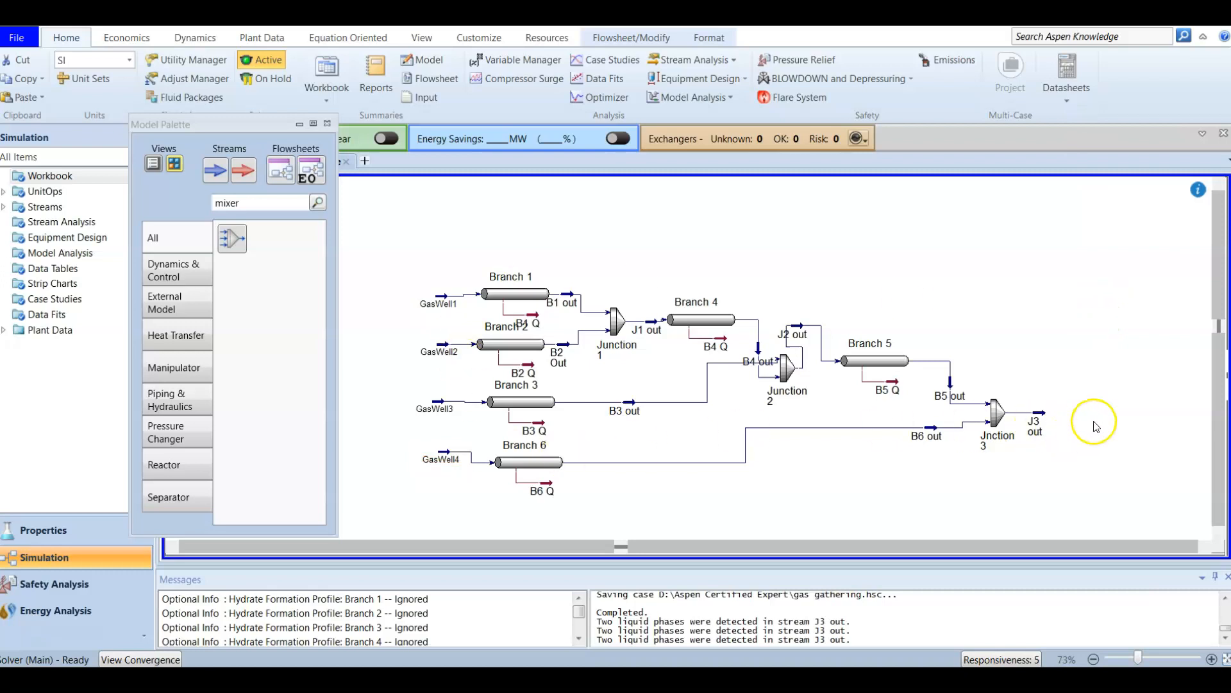
Find the pipe segment model by searching for "pipe" and place one on the flowsheet just past the J3 out stream.
{"action": "left_click", "coordinate": [1204, 546]}
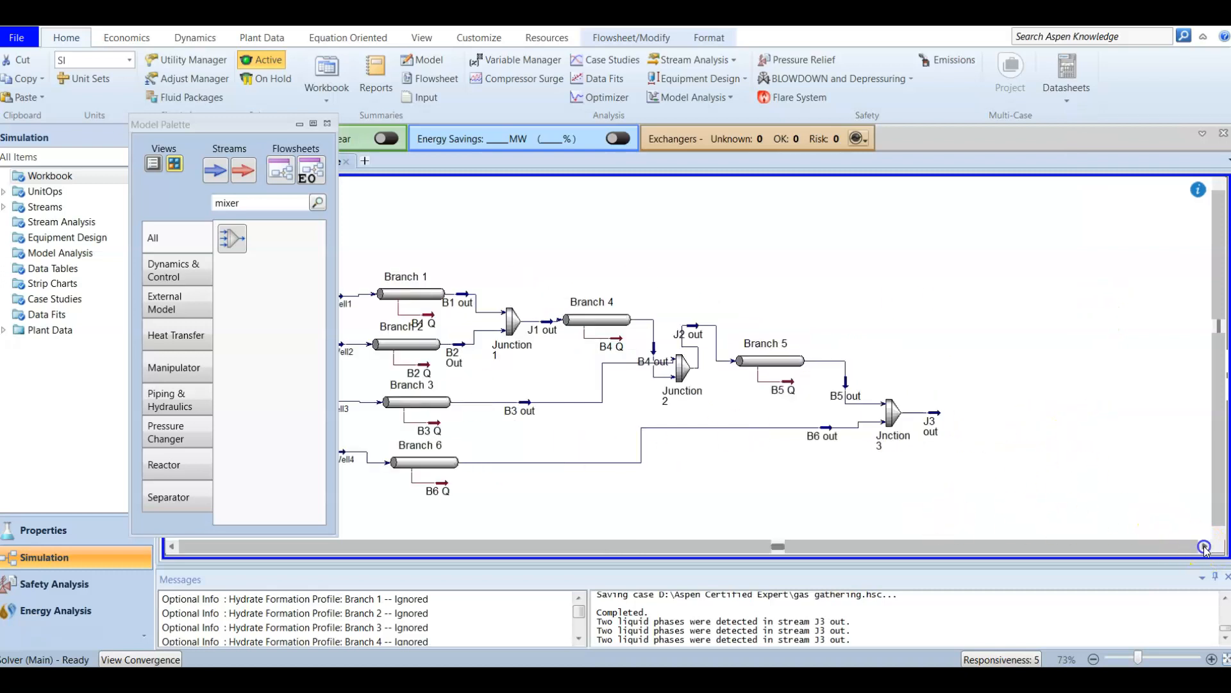
{"action": "left_click", "coordinate": [1205, 546]}
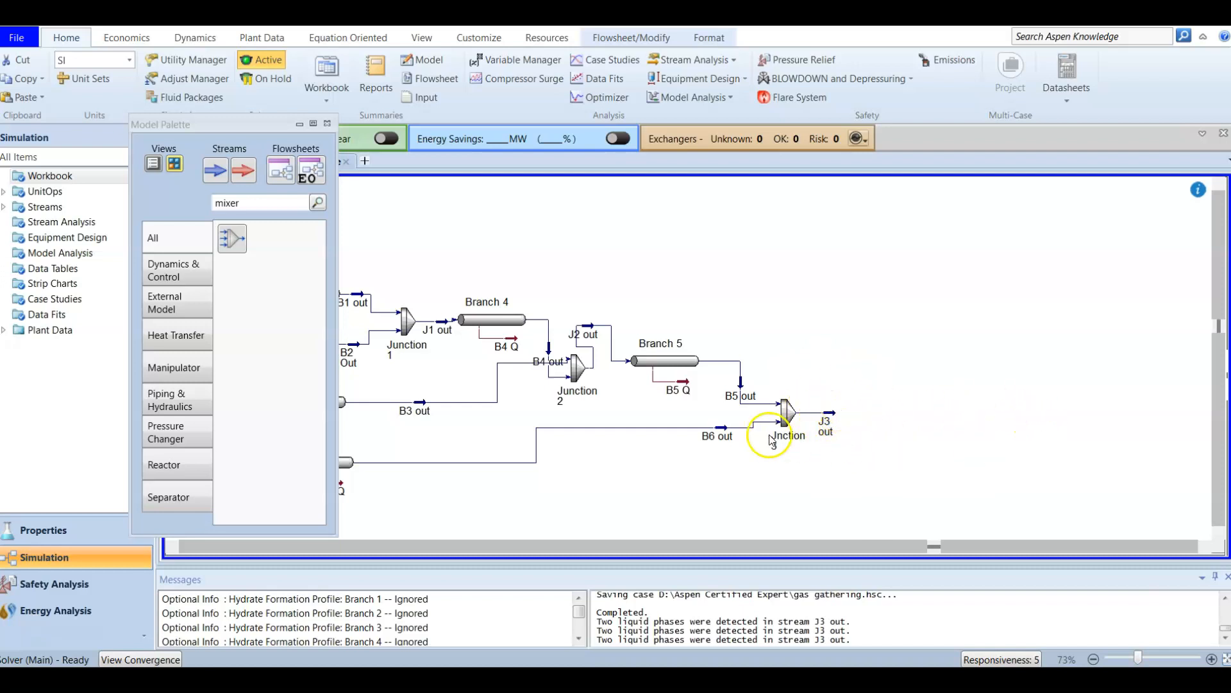
{"action": "left_click_drag", "start_coordinate": [252, 134], "coordinate": [964, 94]}
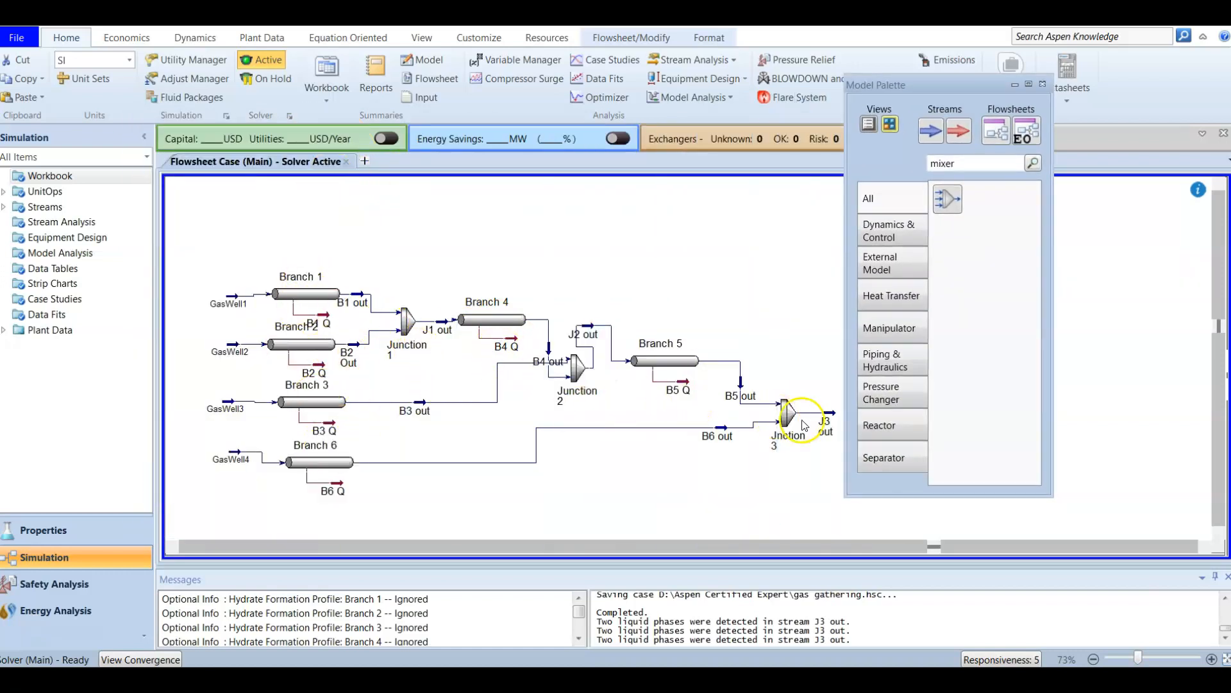
{"action": "left_click_drag", "start_coordinate": [898, 84], "coordinate": [461, 73]}
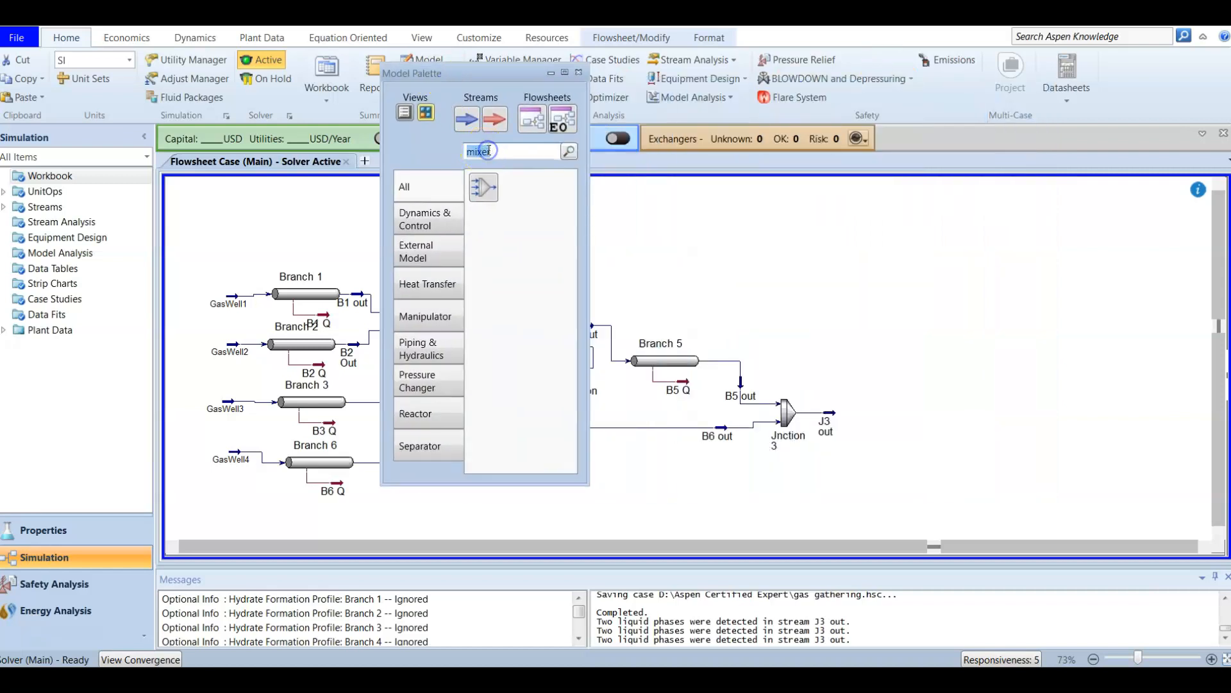
{"action": "type", "text": "pipe"}
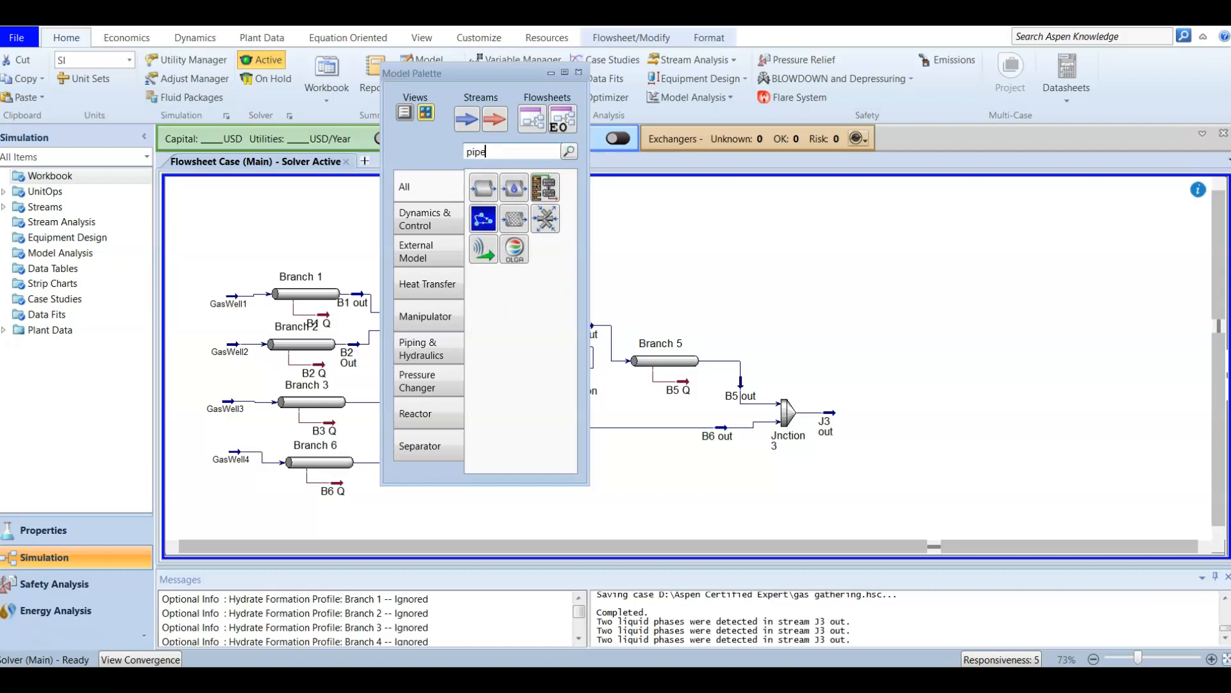
{"action": "left_click_drag", "start_coordinate": [485, 187], "coordinate": [1004, 481]}
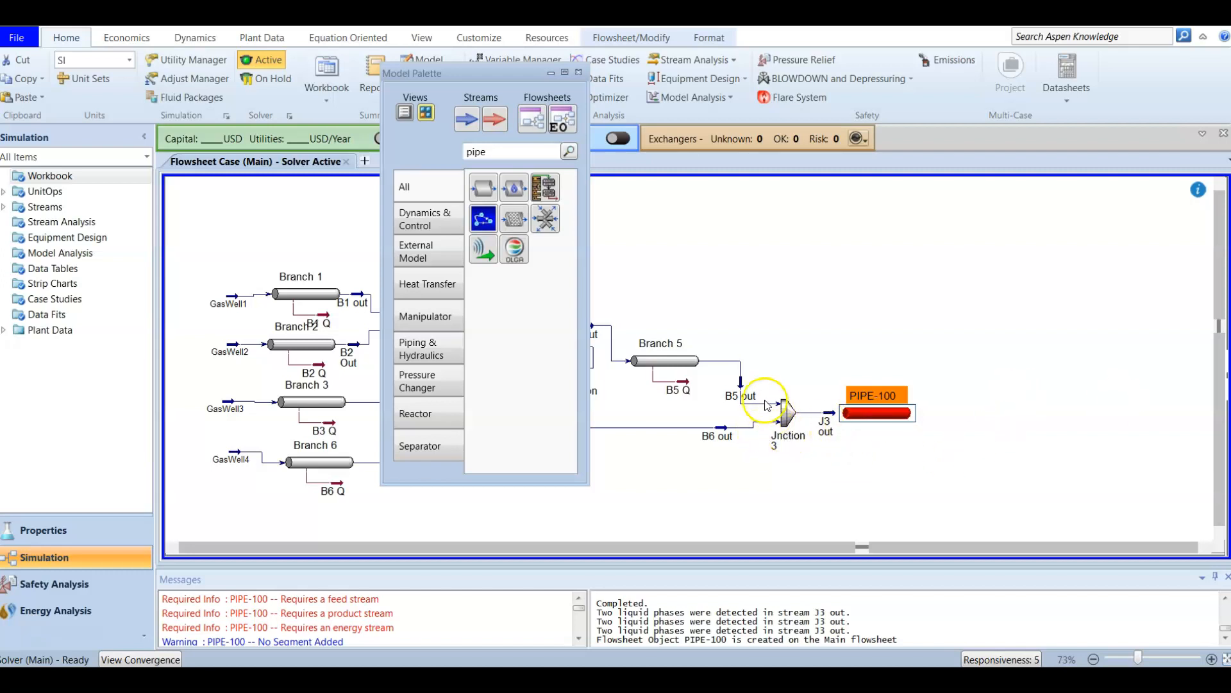
Open the new pipe segment's properties and name it Branch 7.
{"action": "double_click", "coordinate": [874, 411]}
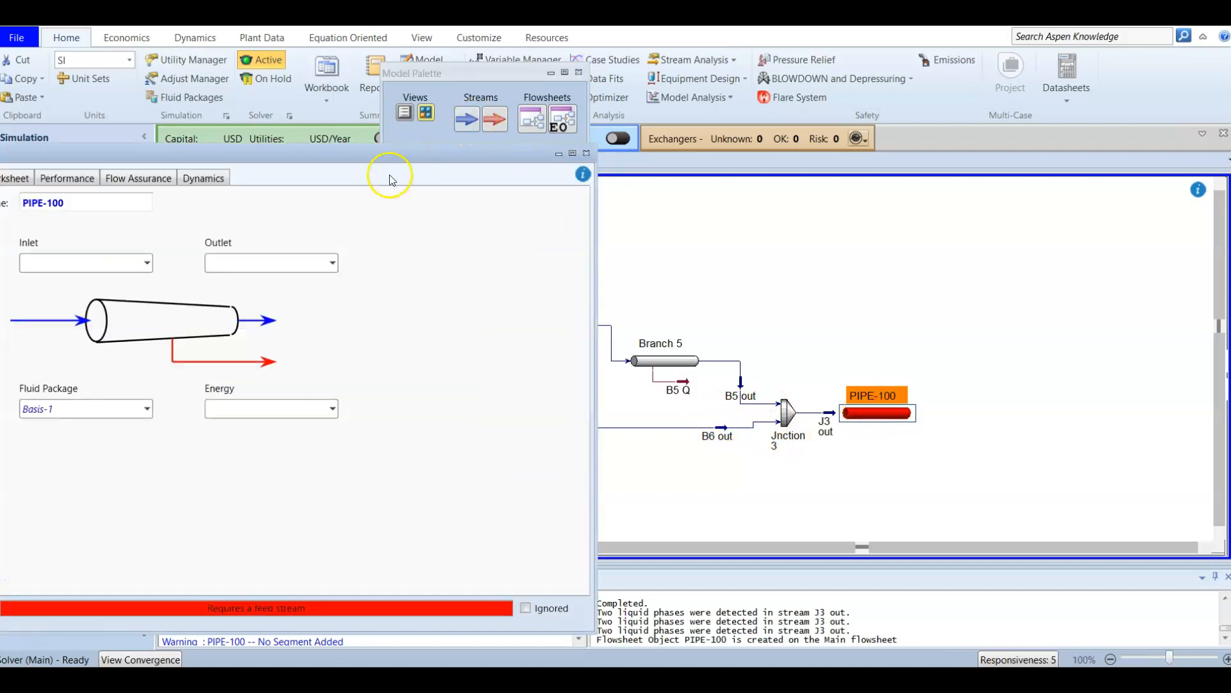
{"action": "left_click_drag", "start_coordinate": [416, 149], "coordinate": [837, 118]}
{"action": "left_click", "coordinate": [670, 161]}
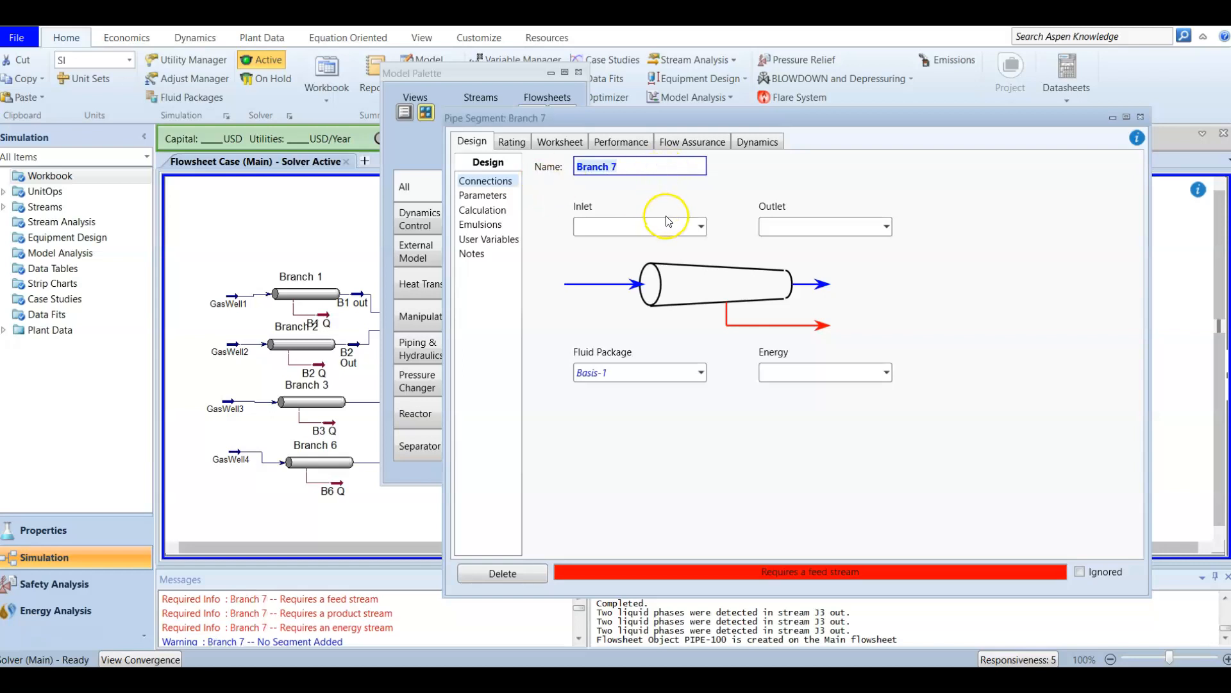
Connect J3 out as Branch 7's inlet and create B7 out as its outlet and B7 Q as its energy stream.
{"action": "left_click", "coordinate": [701, 226]}
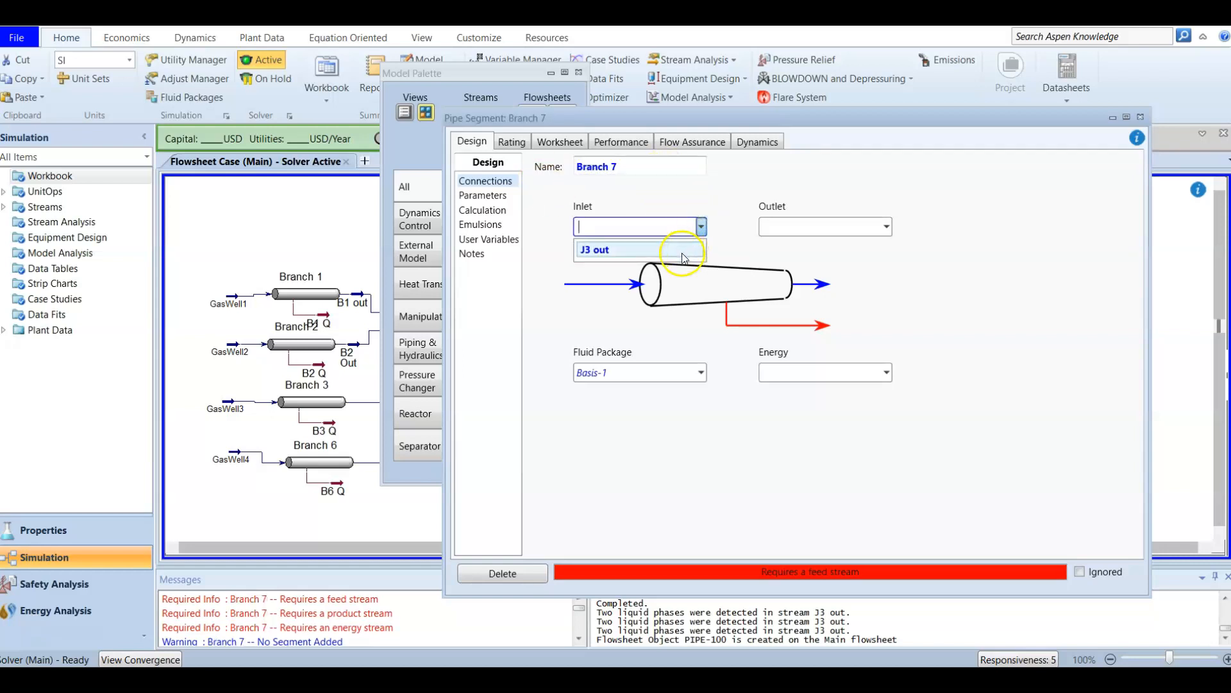
{"action": "left_click", "coordinate": [684, 251]}
{"action": "left_click", "coordinate": [793, 225]}
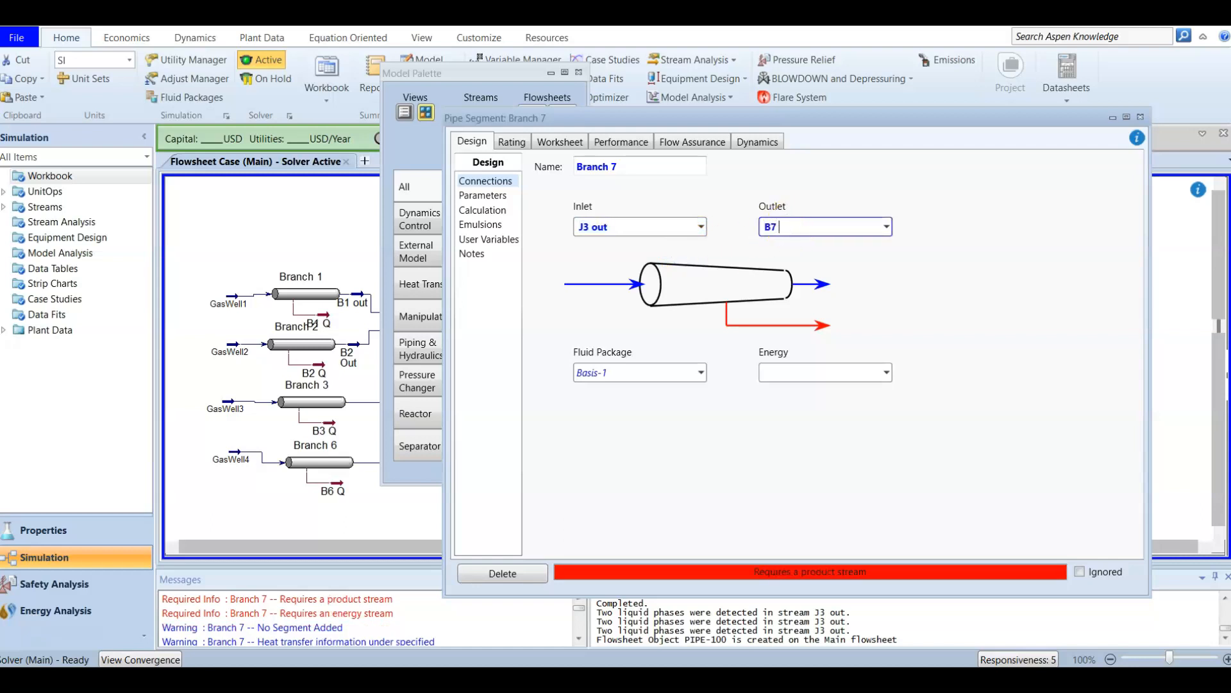
{"action": "left_click", "coordinate": [806, 379]}
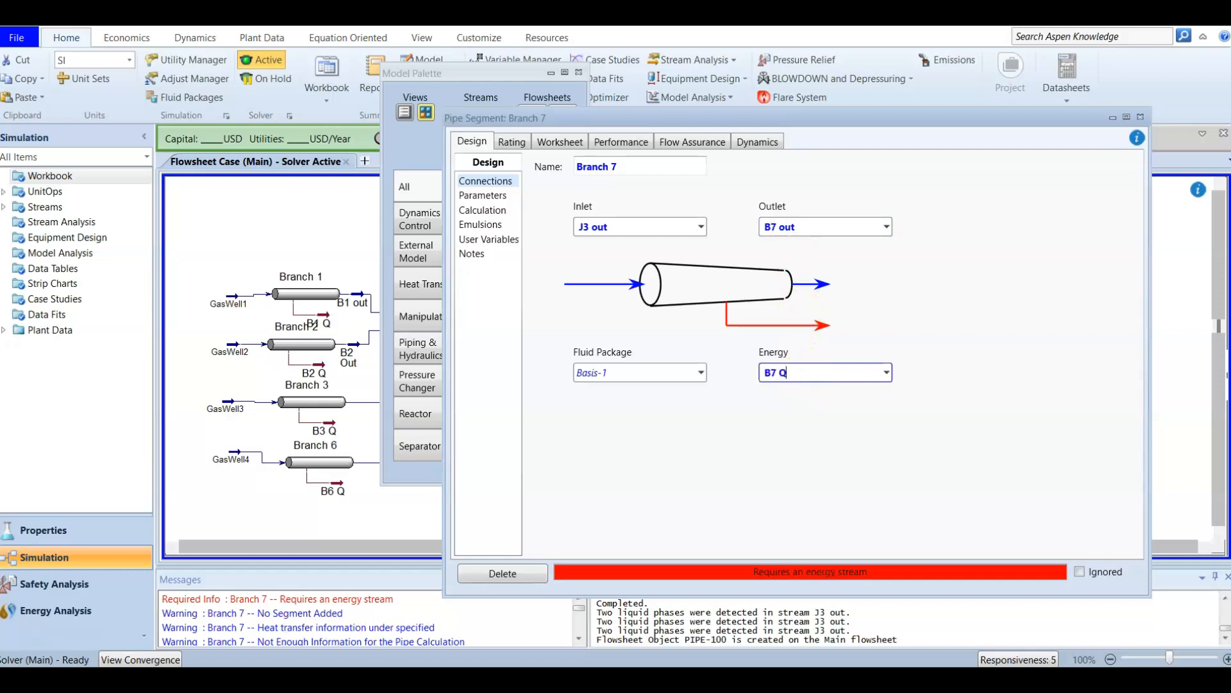
{"action": "key", "text": "Return"}
{"action": "left_click", "coordinate": [838, 374]}
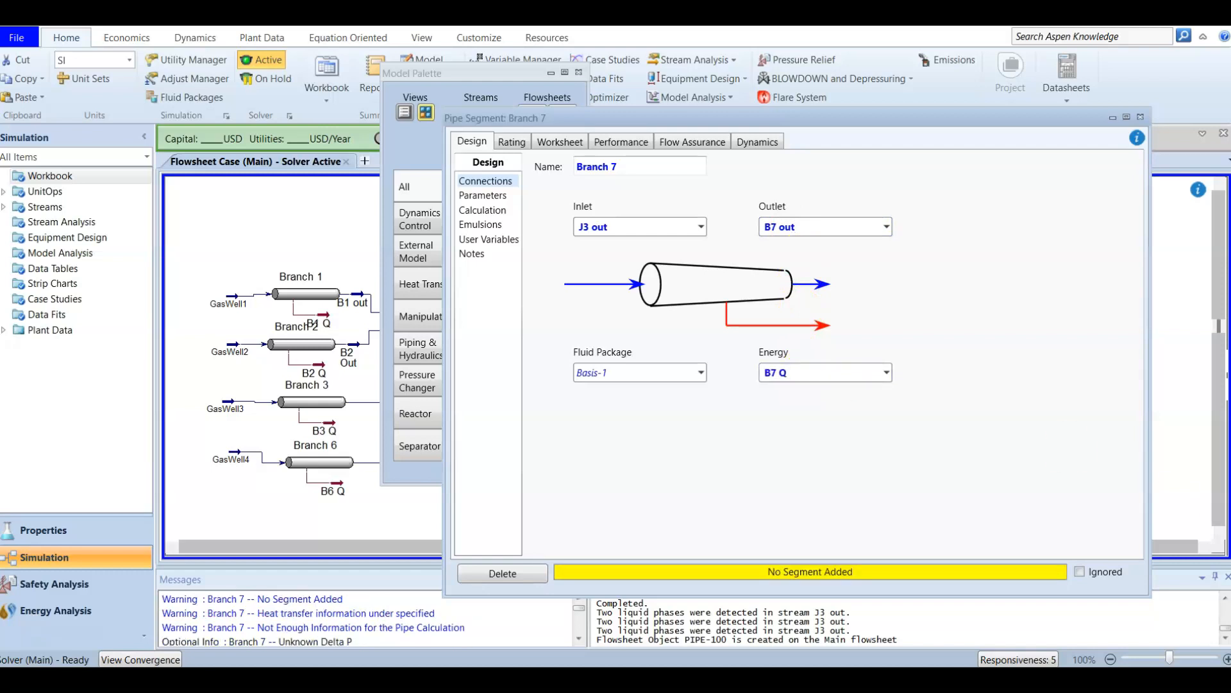
Set Branch 7's horizontal, vertical and inclined pipe flow correlations to Tulsa Unified Model (3-Phase).
{"action": "left_click", "coordinate": [483, 195]}
{"action": "left_click", "coordinate": [632, 185]}
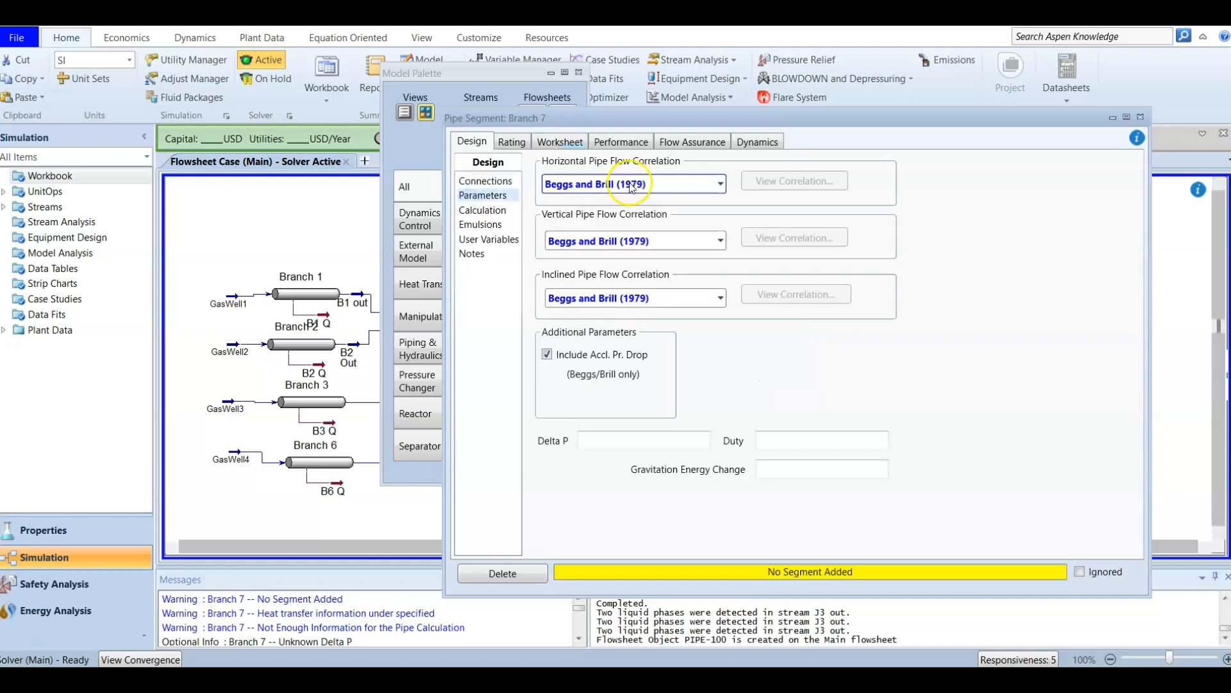
{"action": "left_click", "coordinate": [721, 184]}
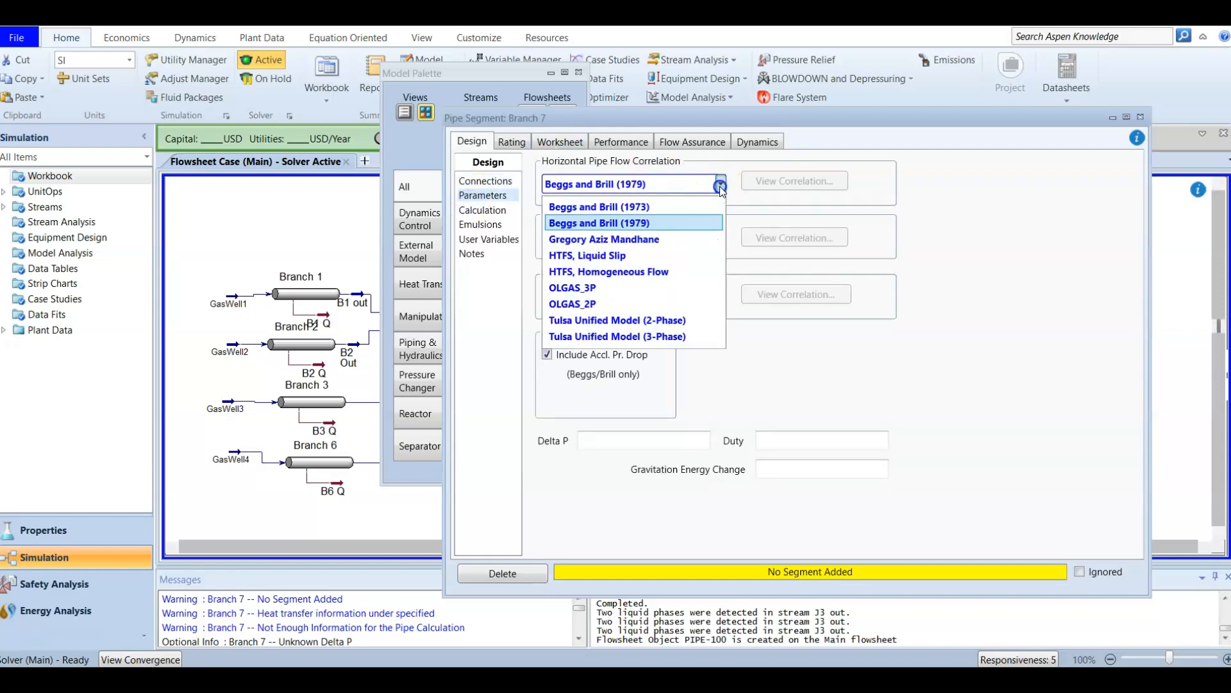
{"action": "left_click", "coordinate": [654, 336]}
{"action": "left_click", "coordinate": [720, 241]}
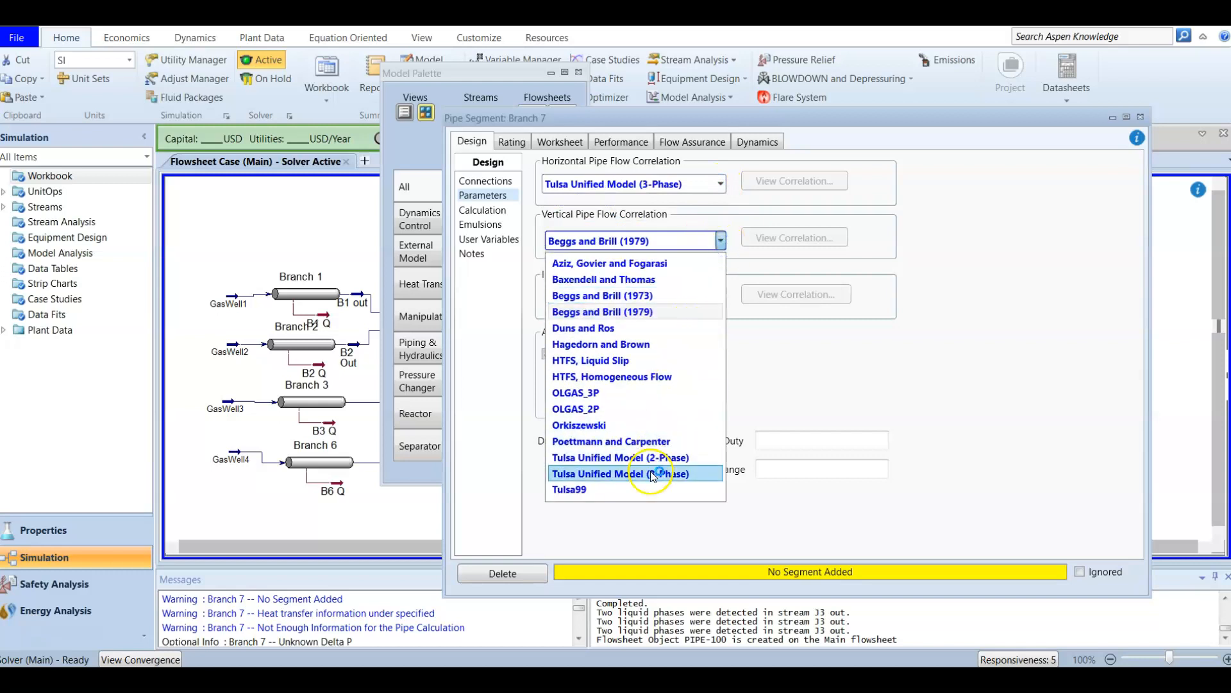
{"action": "left_click", "coordinate": [654, 473]}
{"action": "left_click", "coordinate": [721, 298]}
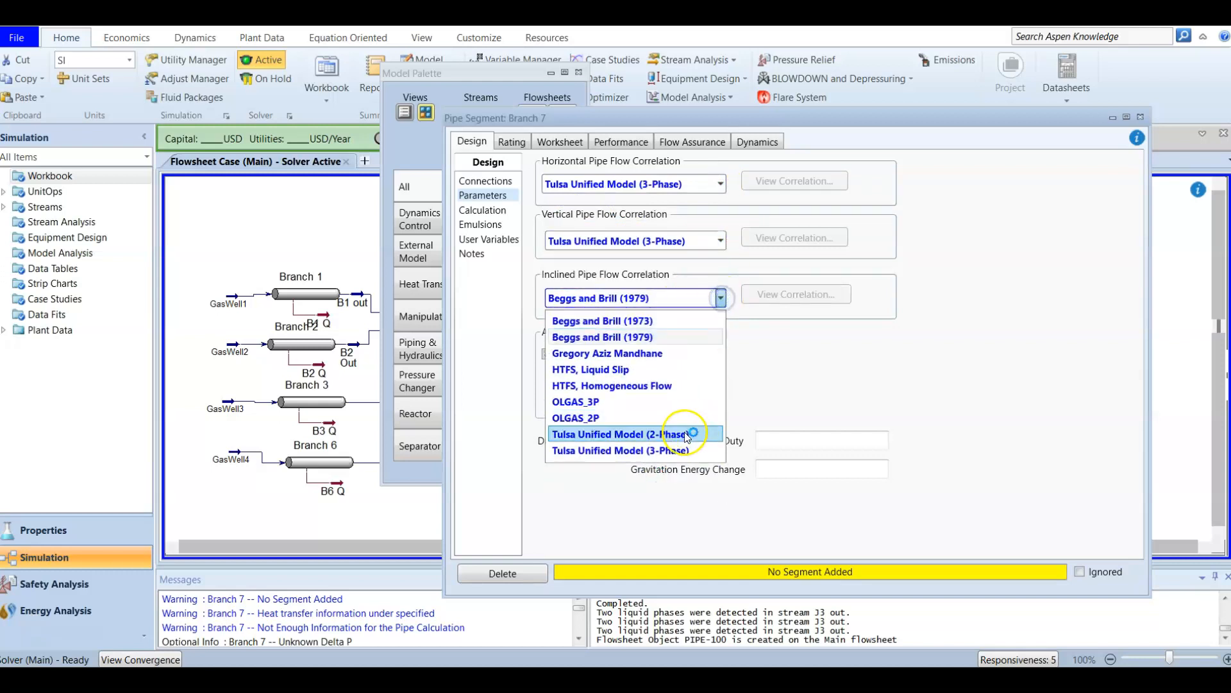
{"action": "left_click", "coordinate": [691, 451]}
Append a pipe segment to Branch 7's sizing profile with a length of 340 m and an elevation change of -14 m.
{"action": "left_click", "coordinate": [508, 143]}
{"action": "left_click", "coordinate": [492, 180]}
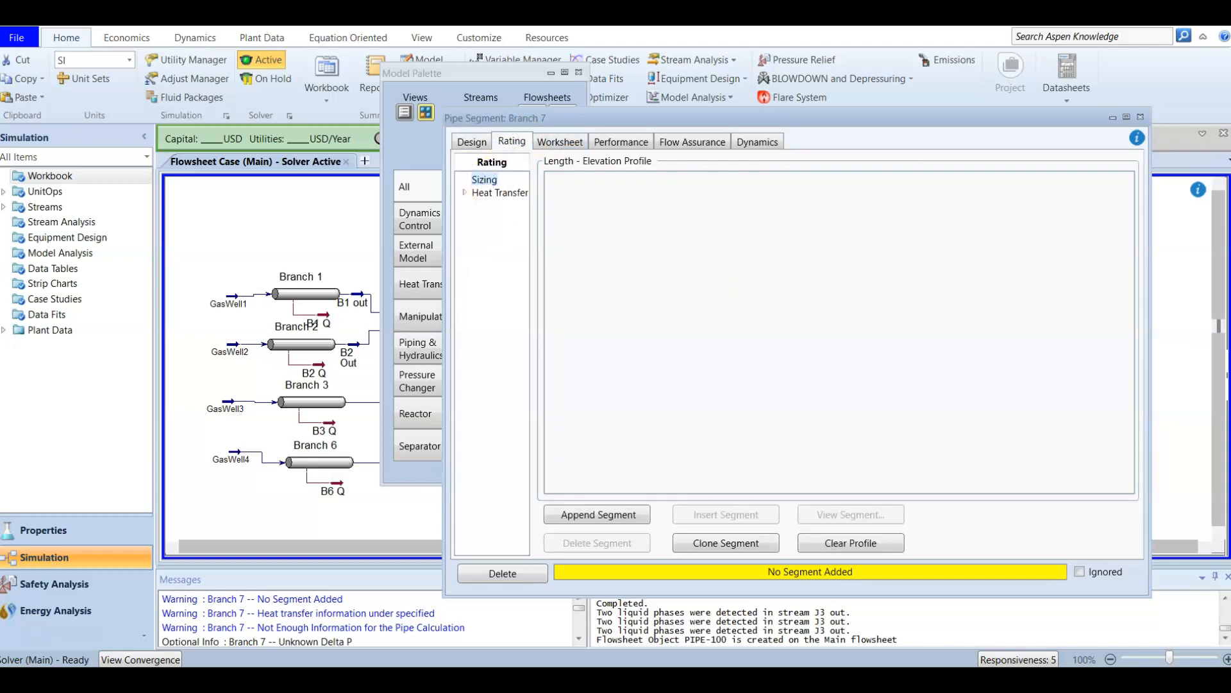
{"action": "left_click", "coordinate": [598, 514]}
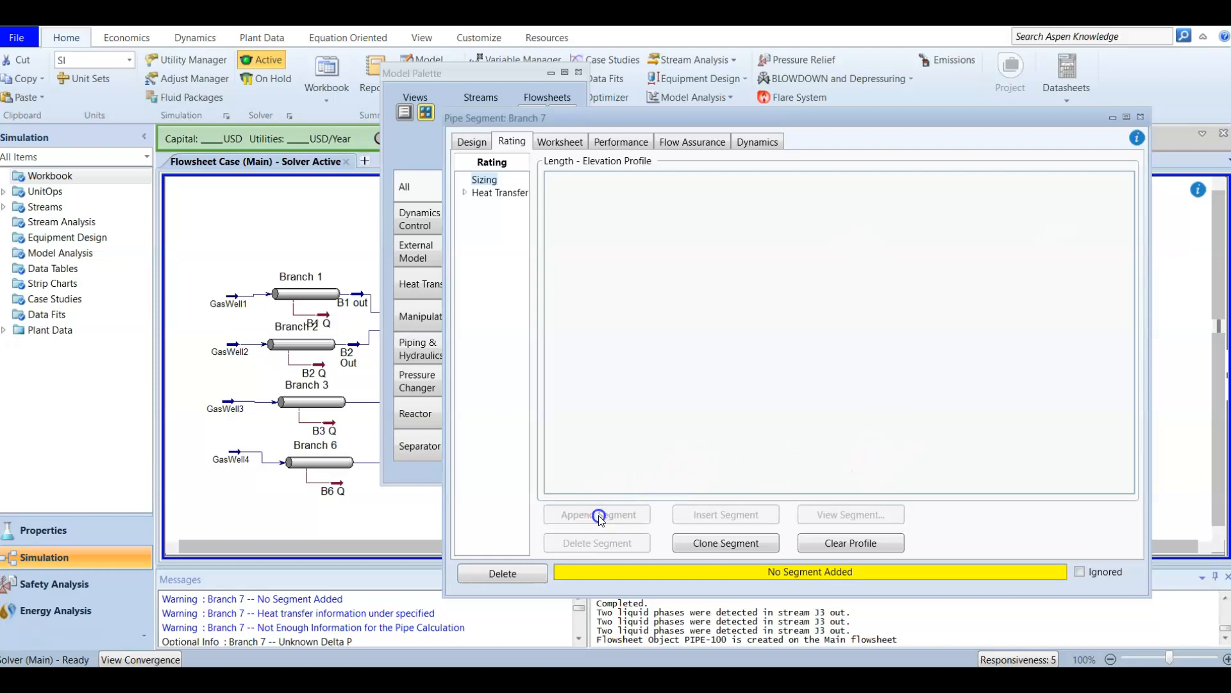
{"action": "left_click", "coordinate": [767, 208]}
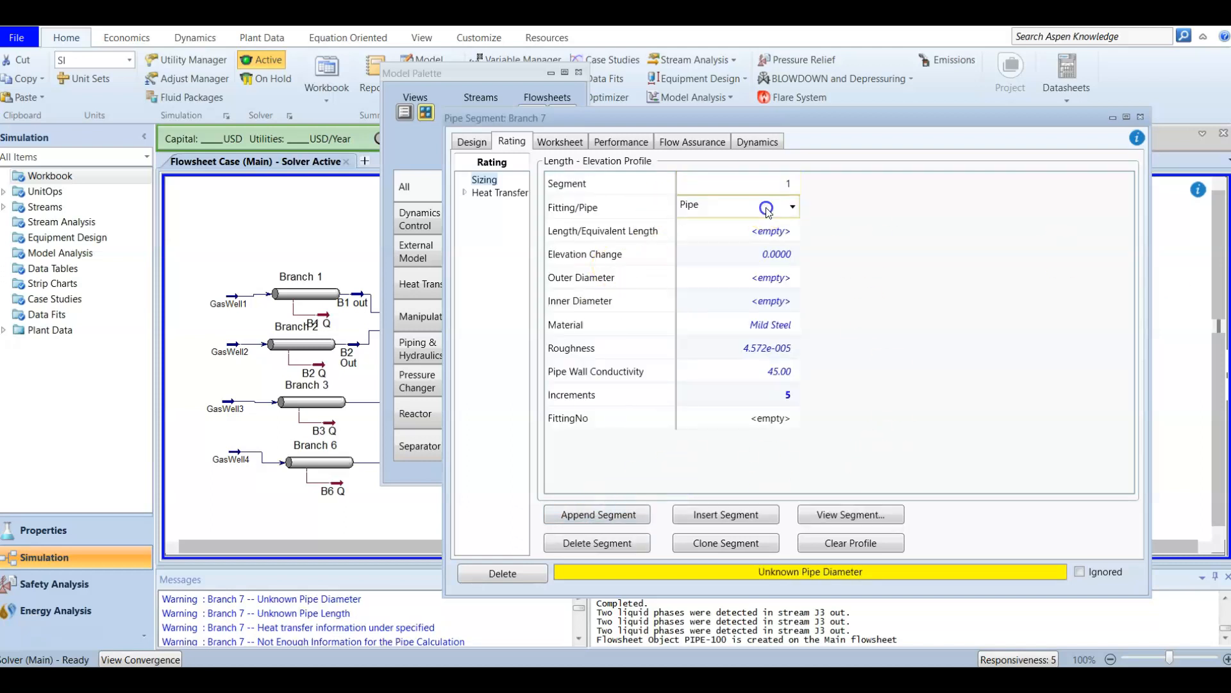
{"action": "left_click", "coordinate": [762, 238]}
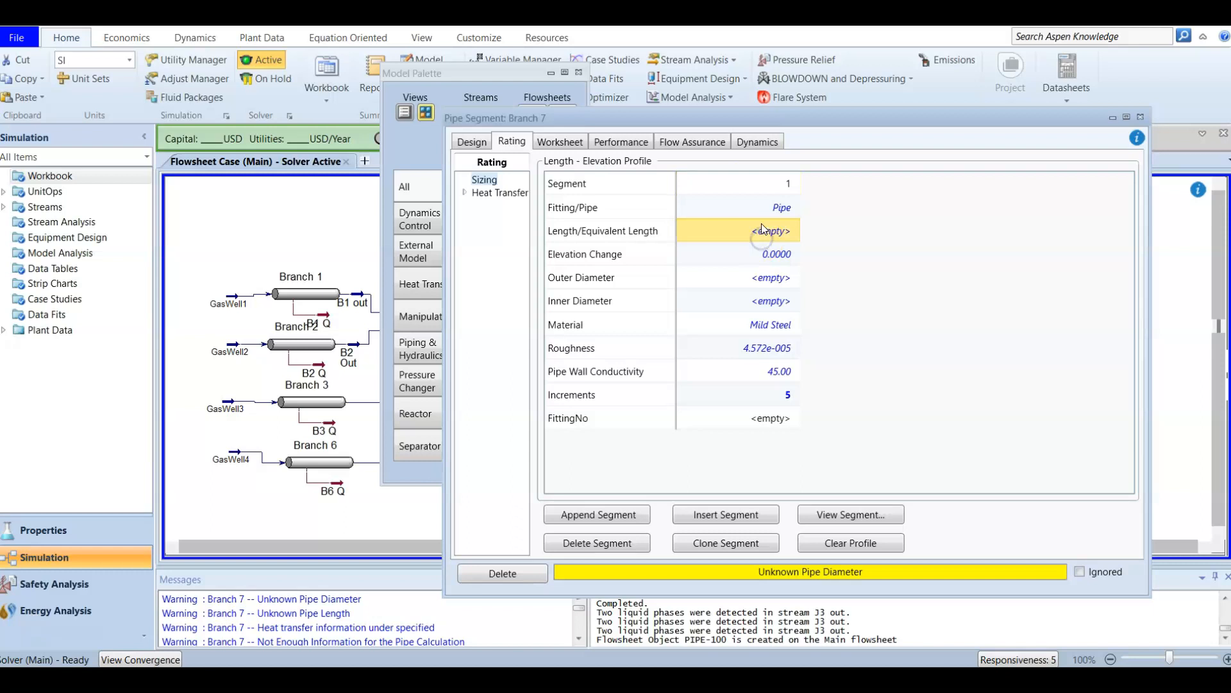
{"action": "type", "text": "3"}
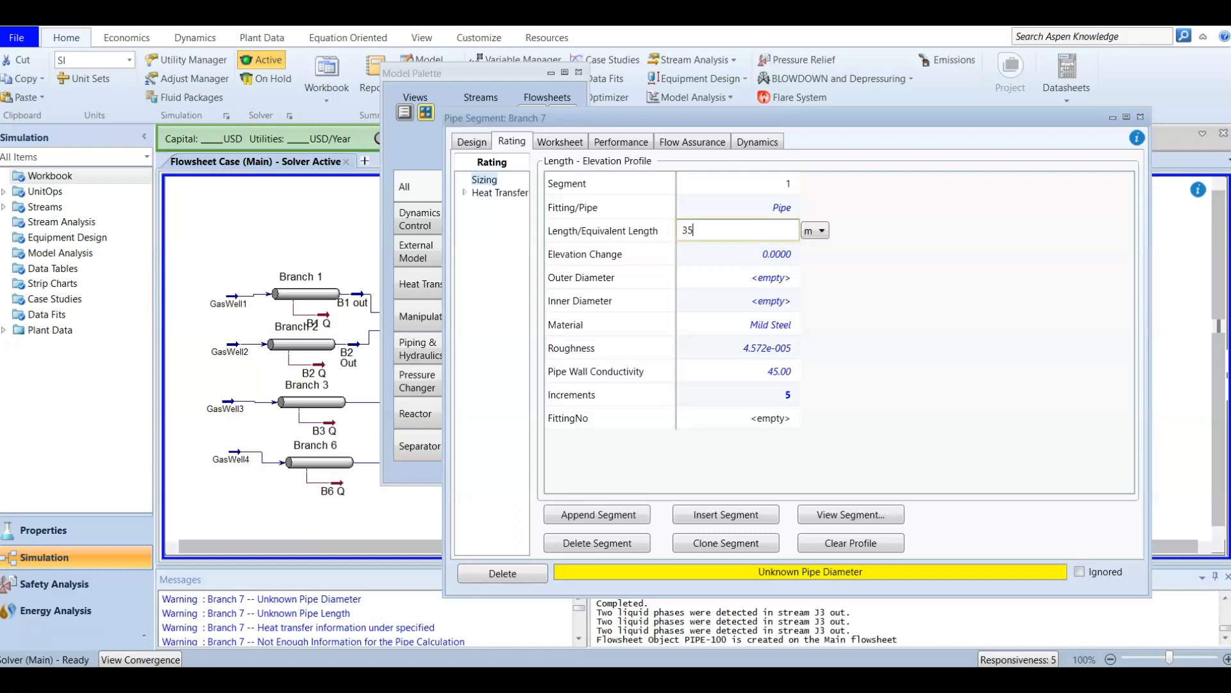
{"action": "type", "text": "40"}
{"action": "key", "text": "Return"}
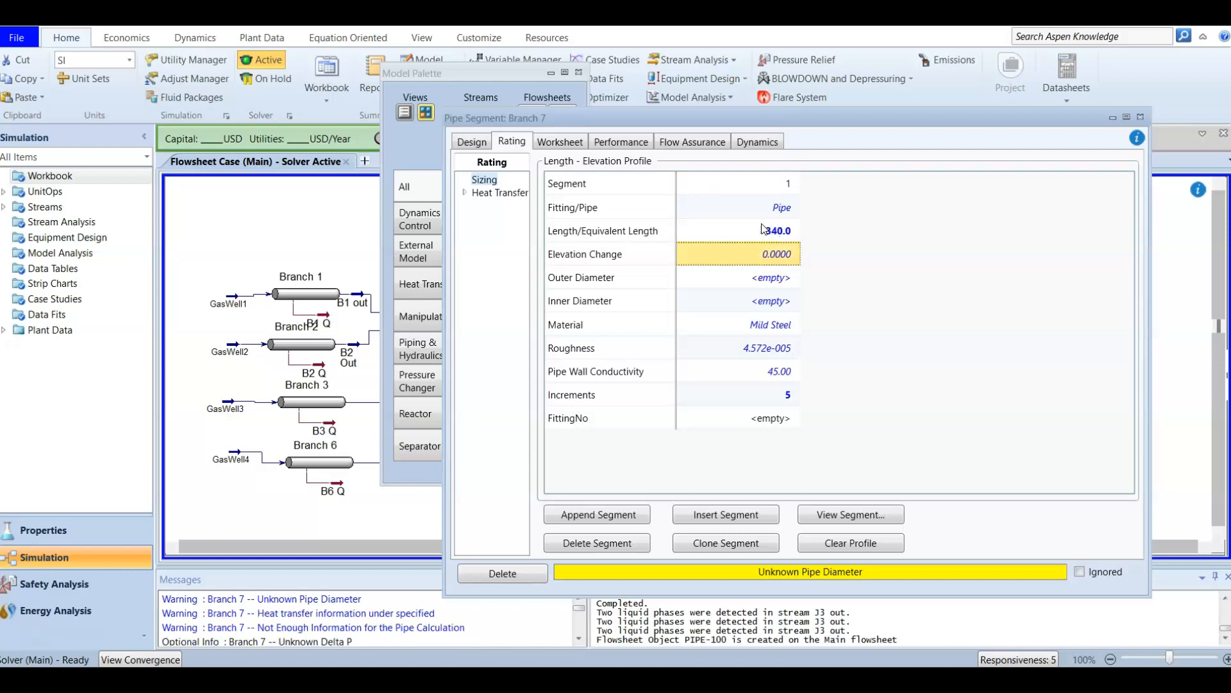
{"action": "type", "text": "-14"}
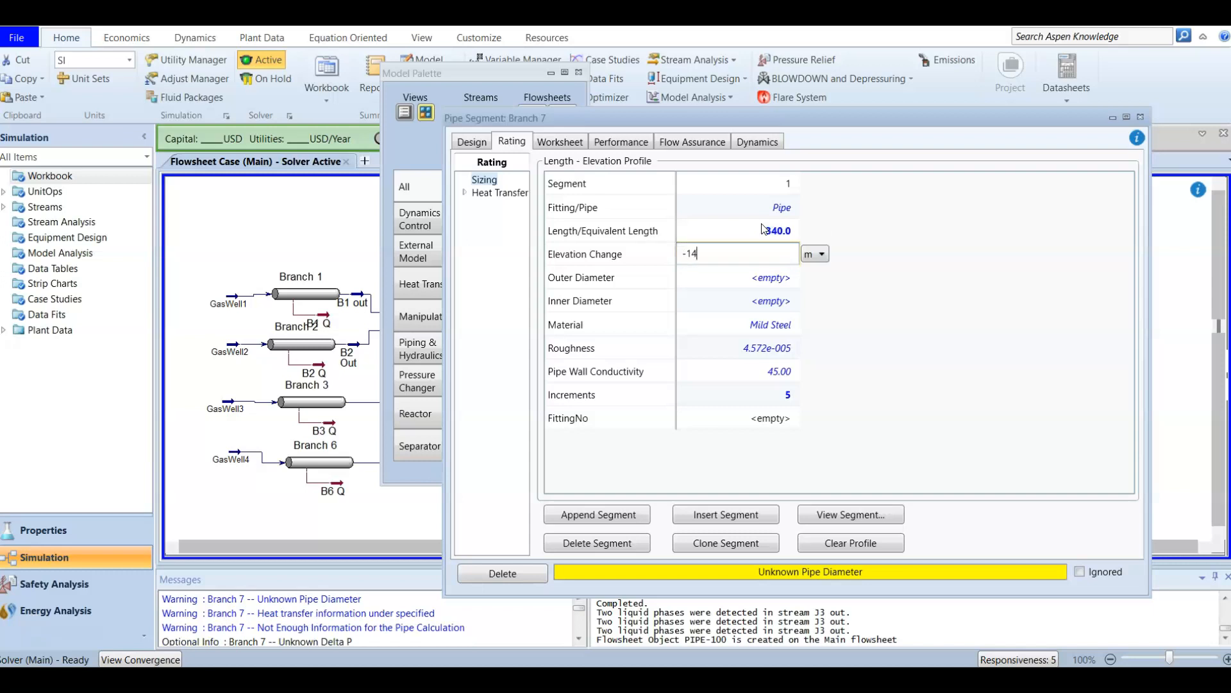
{"action": "key", "text": "Return"}
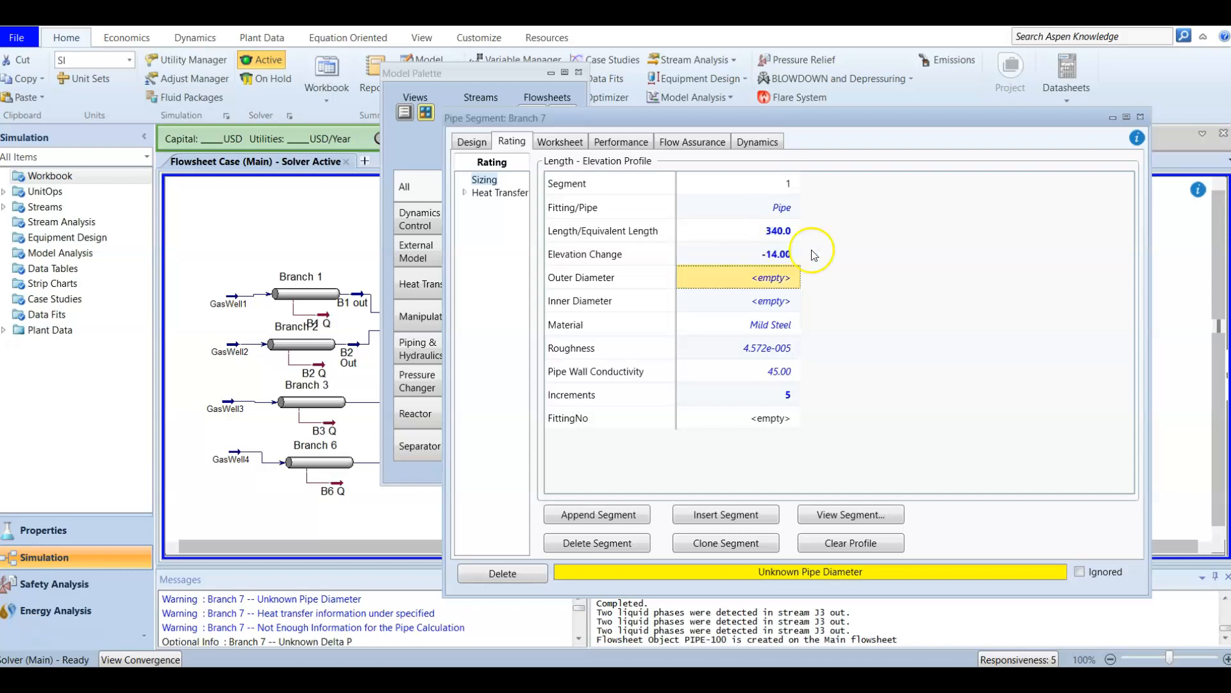
Set Branch 7's pipe segment to Schedule 40 with a nominal diameter of 150 mm.
{"action": "left_click", "coordinate": [851, 514]}
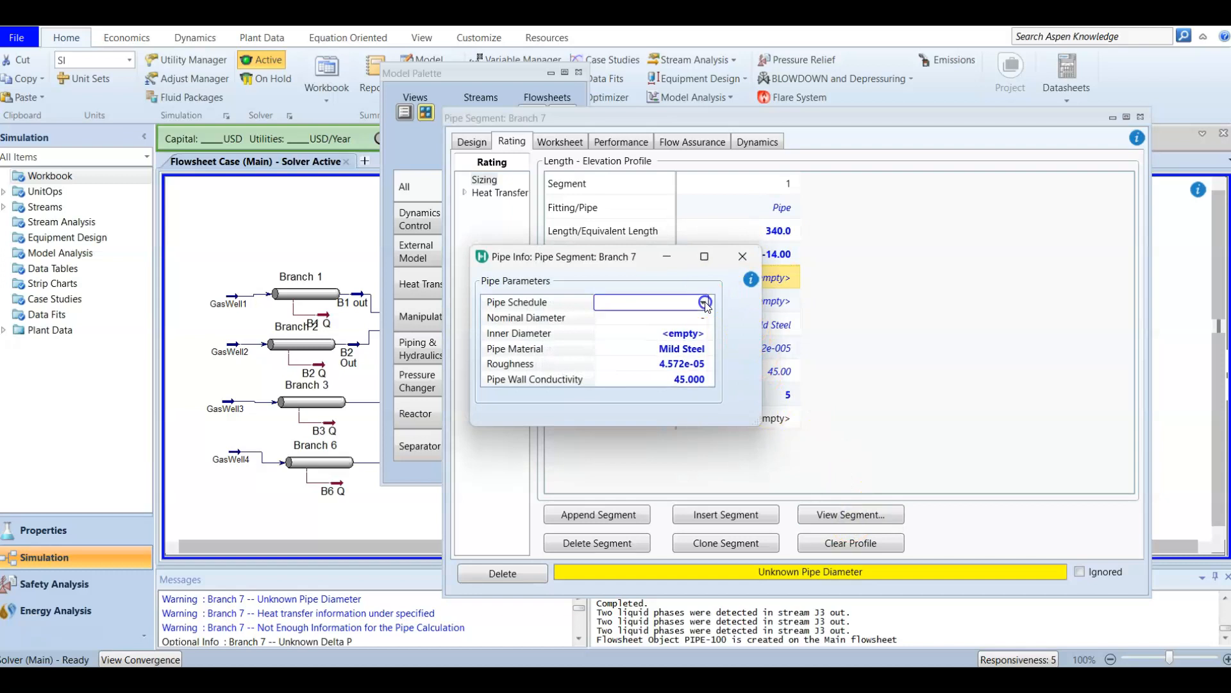
{"action": "left_click", "coordinate": [705, 302]}
{"action": "left_click", "coordinate": [663, 393]}
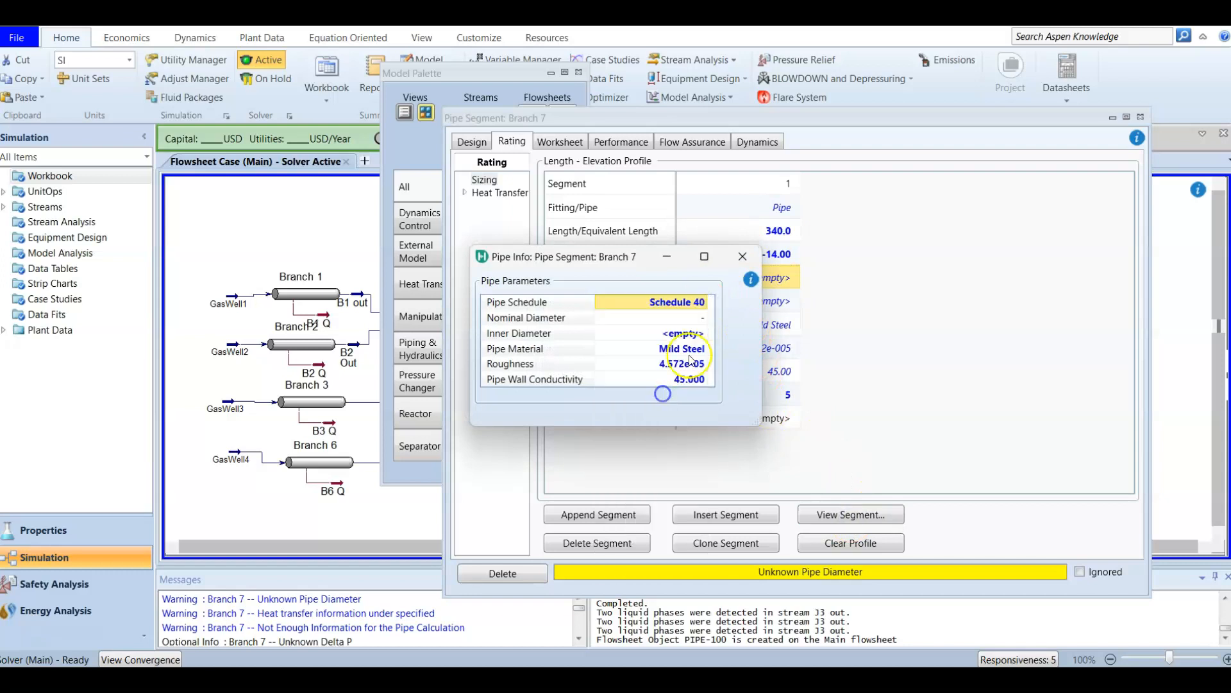
{"action": "left_click", "coordinate": [682, 317]}
{"action": "left_click", "coordinate": [702, 318]}
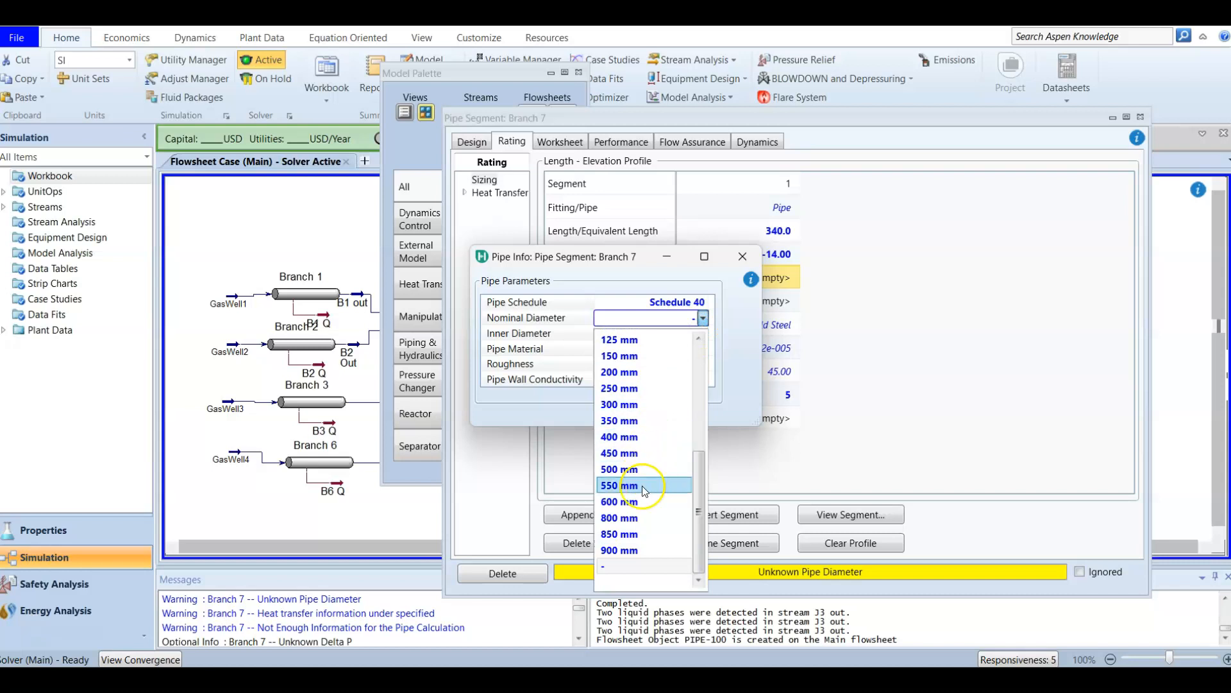
{"action": "left_click", "coordinate": [619, 355]}
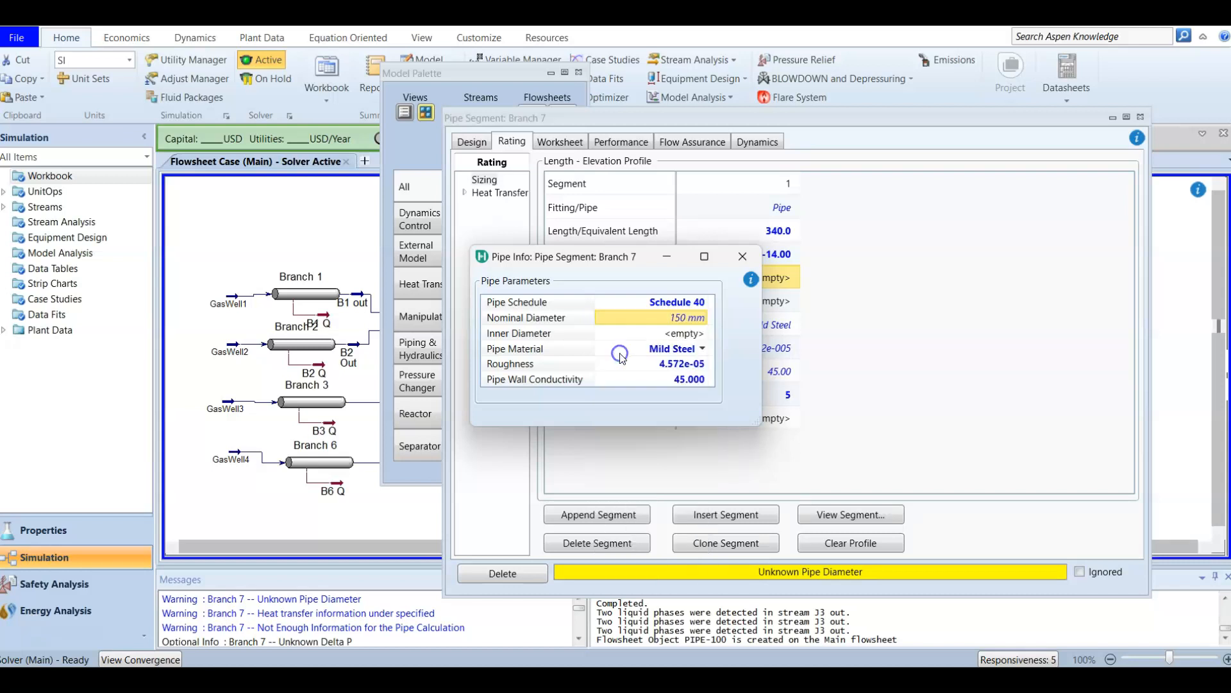
{"action": "left_click", "coordinate": [749, 257]}
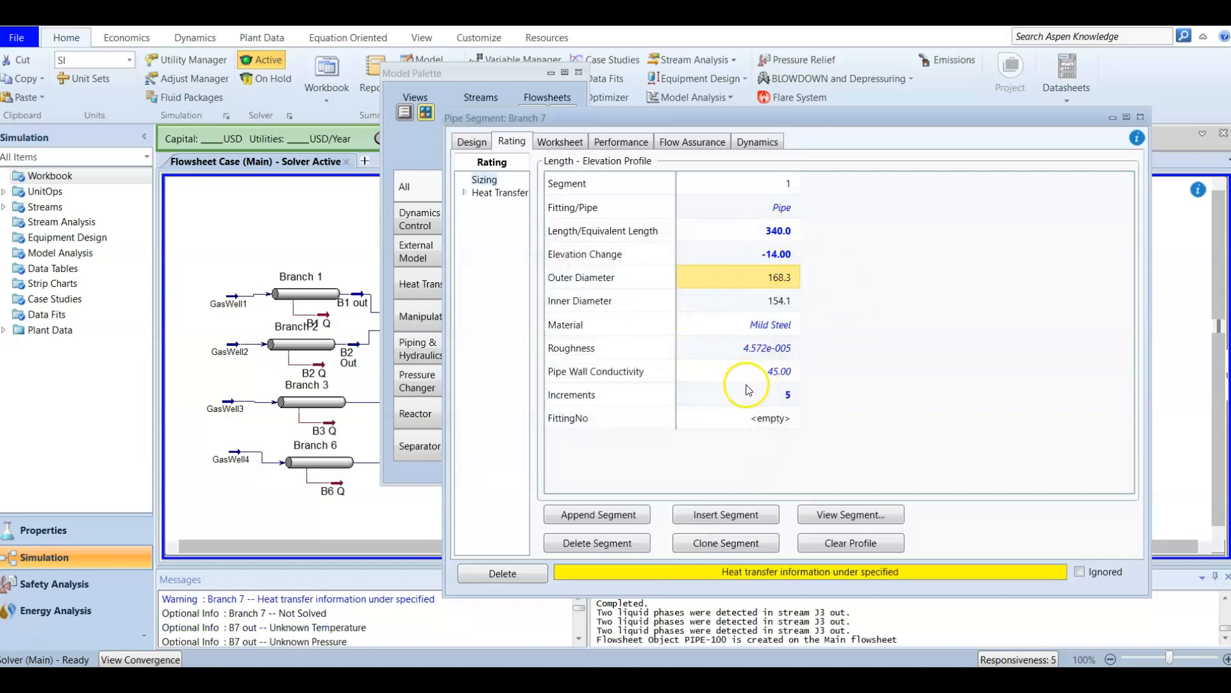
Set up Branch 7's heat transfer coefficient estimation with 5 C ambient temperature, including the pipe wall, inner HTC and outer HTC.
{"action": "left_click", "coordinate": [495, 194]}
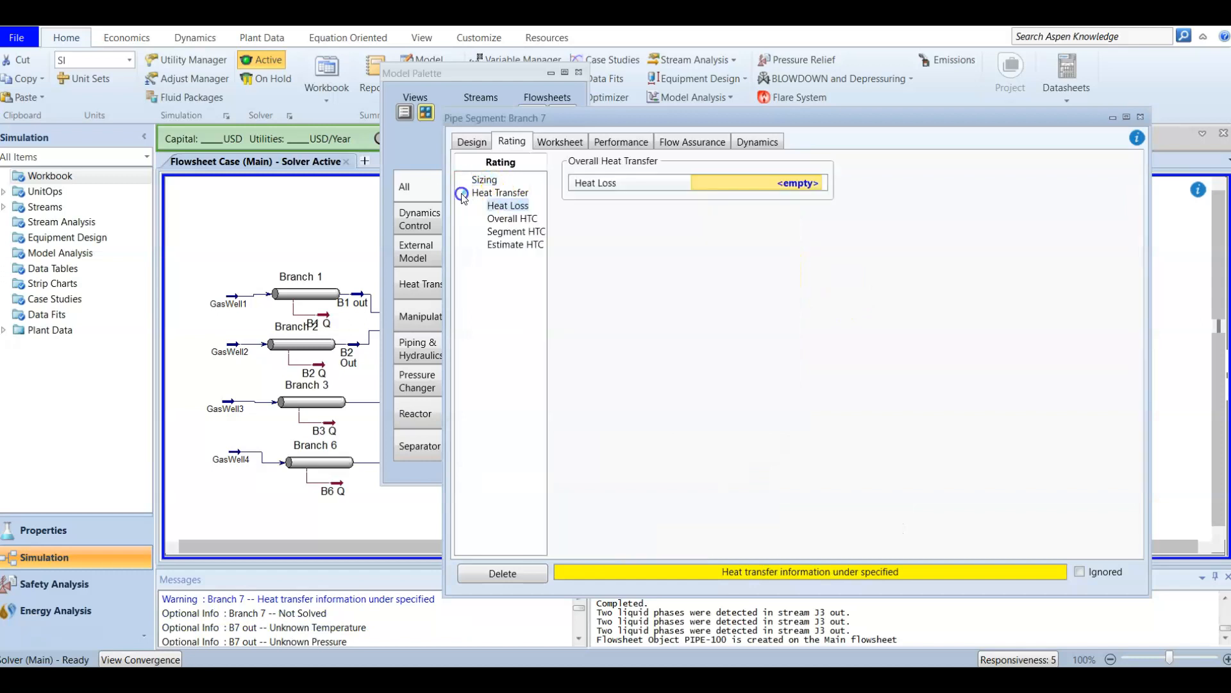
{"action": "left_click", "coordinate": [505, 246]}
{"action": "left_click", "coordinate": [864, 176]}
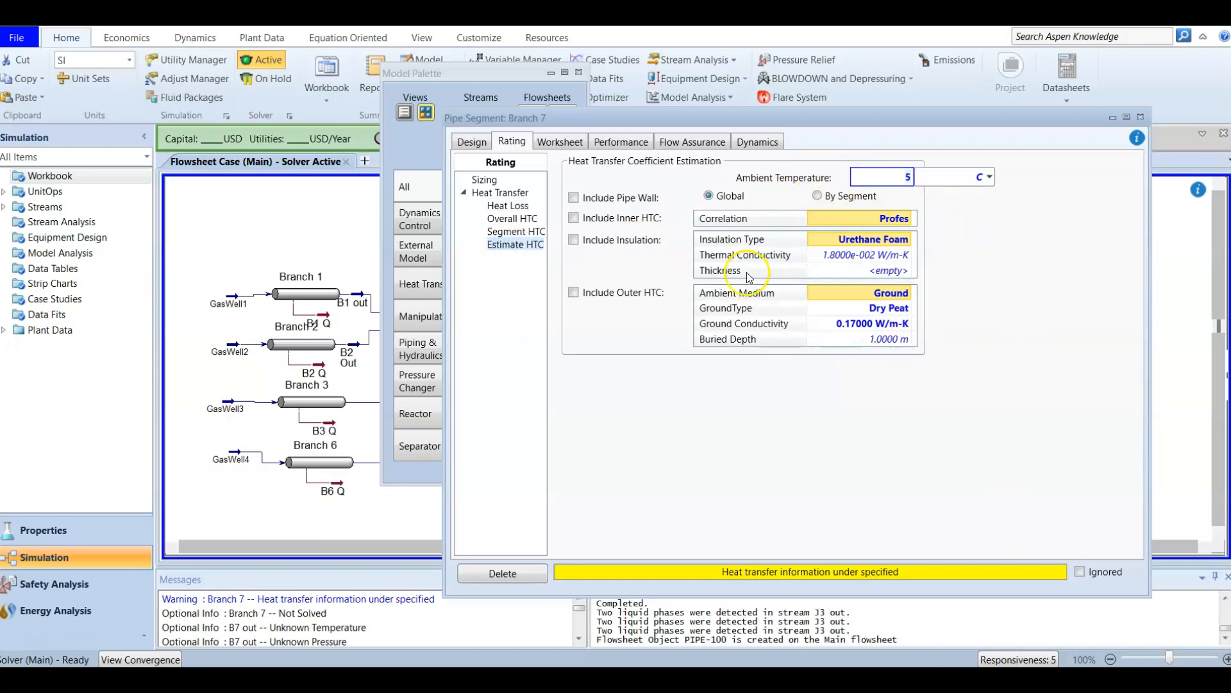
{"action": "left_click", "coordinate": [603, 200]}
{"action": "left_click", "coordinate": [603, 199]}
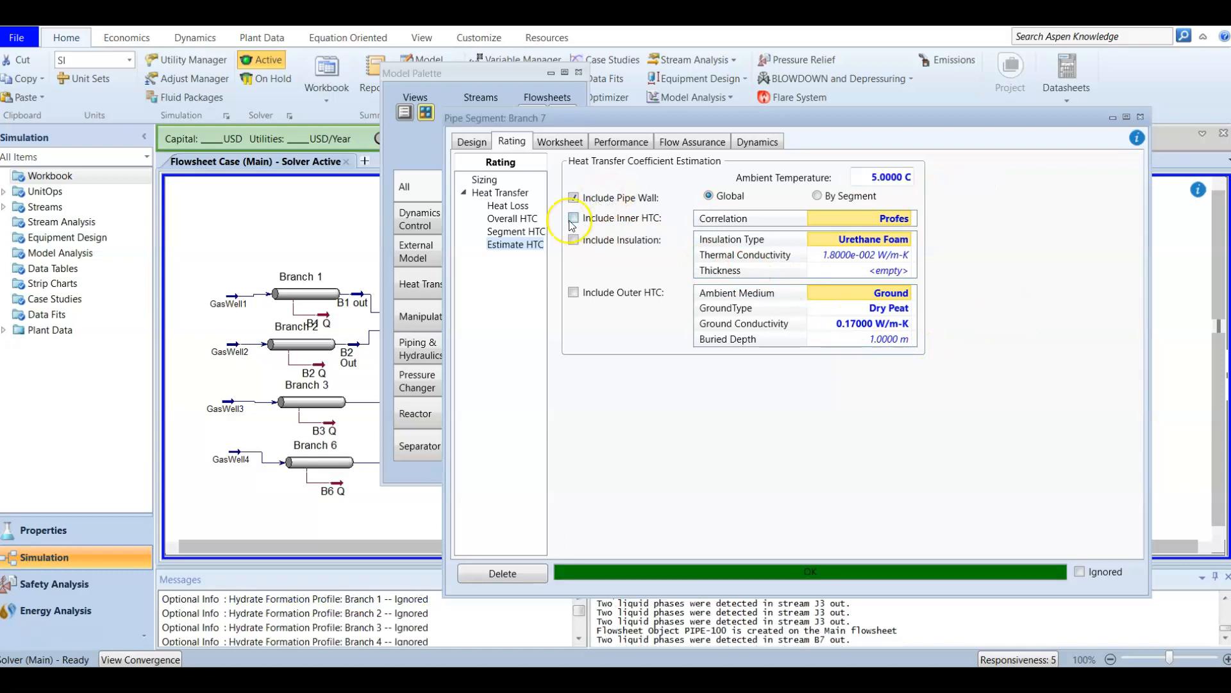
{"action": "left_click", "coordinate": [573, 218]}
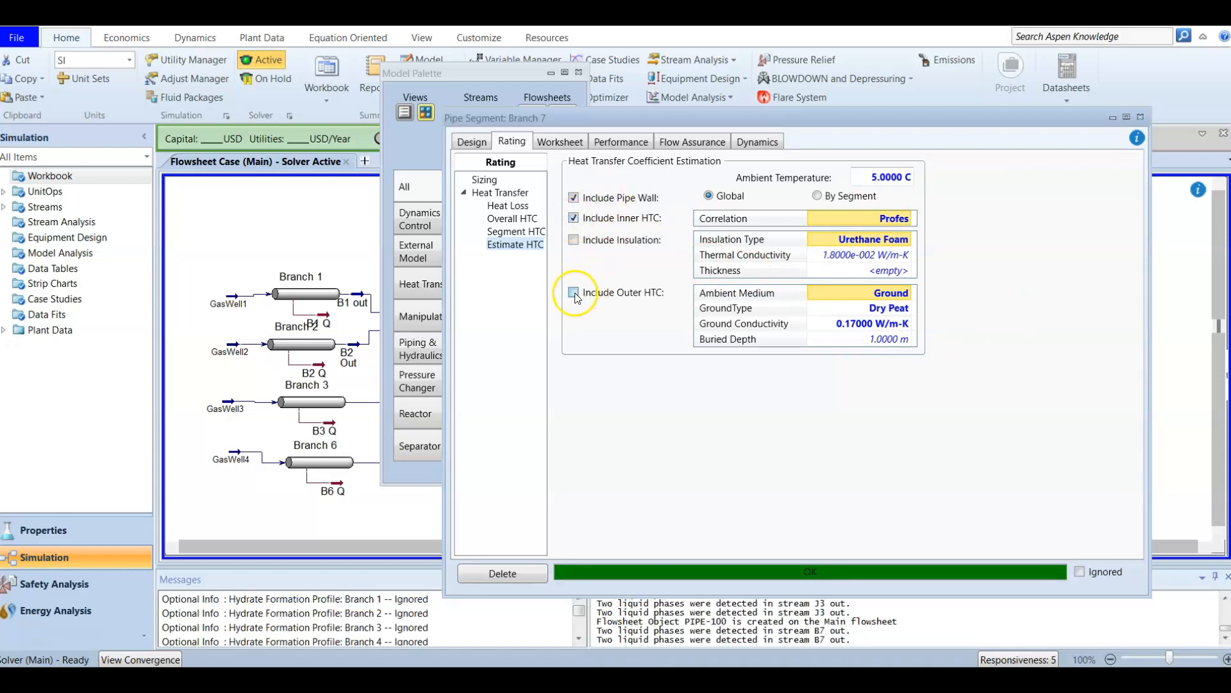
{"action": "left_click", "coordinate": [574, 292]}
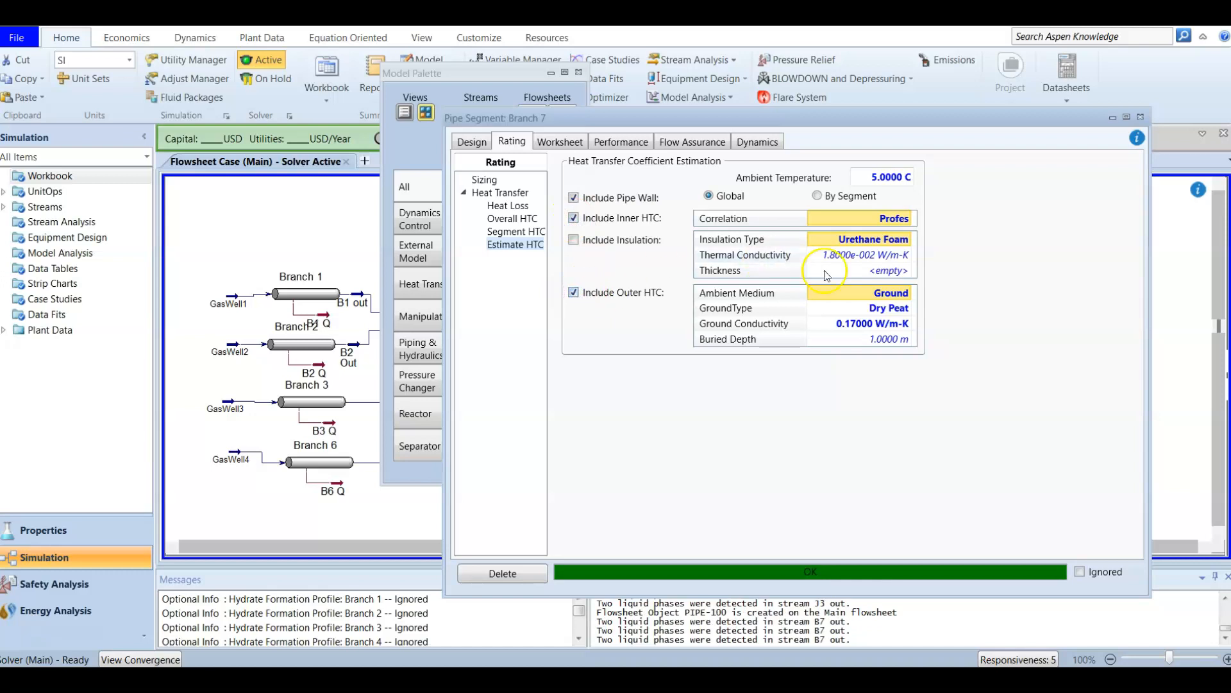
{"action": "left_click", "coordinate": [1141, 117]}
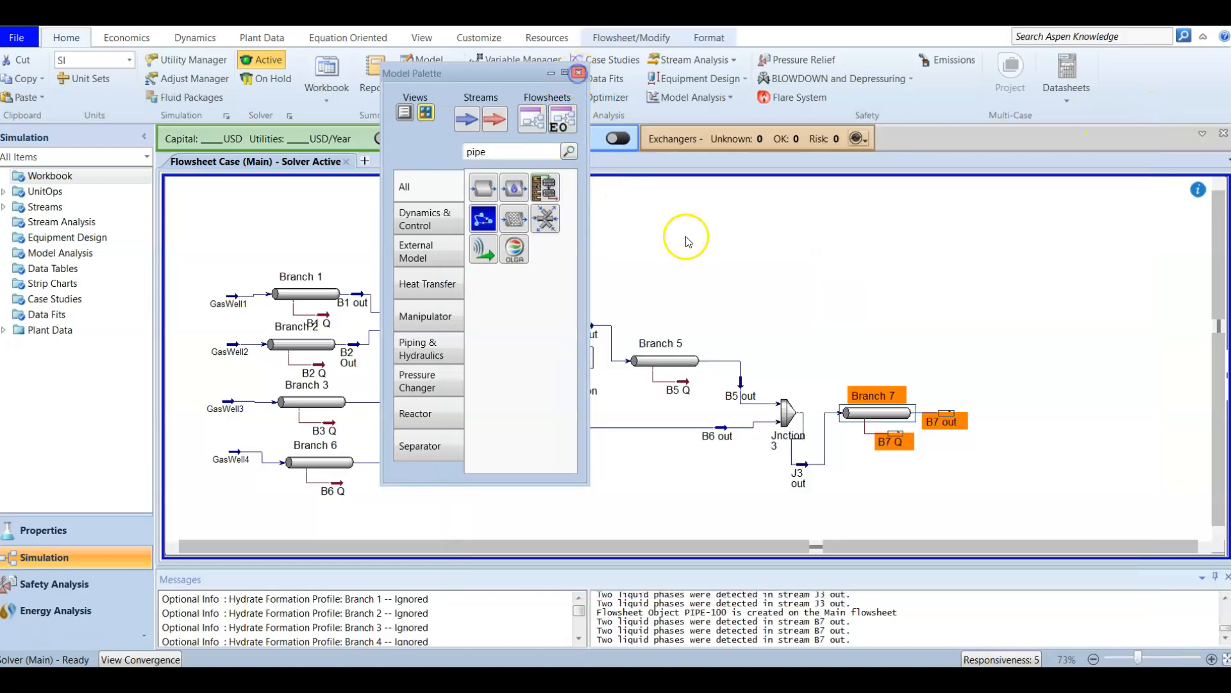
Close the model palette and shift Branch 7 slightly beside Junction 3 so the J3 out line runs straight.
{"action": "left_click", "coordinate": [651, 258]}
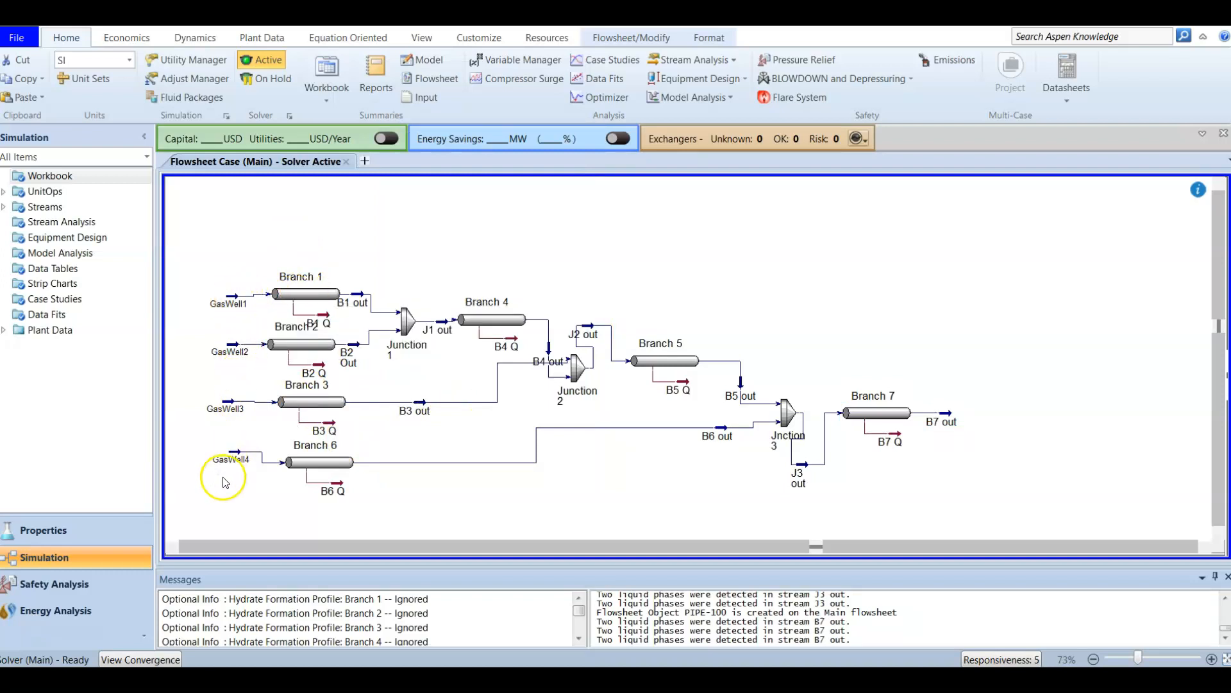
{"action": "mouse_move", "coordinate": [357, 345]}
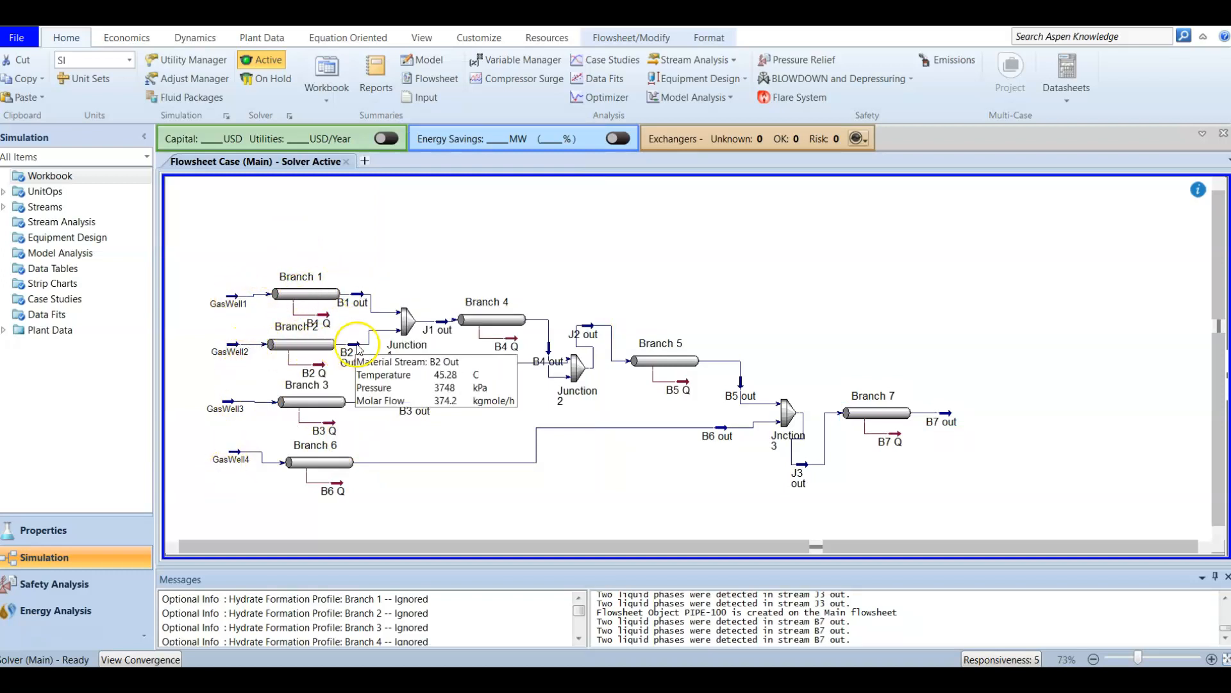
{"action": "mouse_move", "coordinate": [352, 463]}
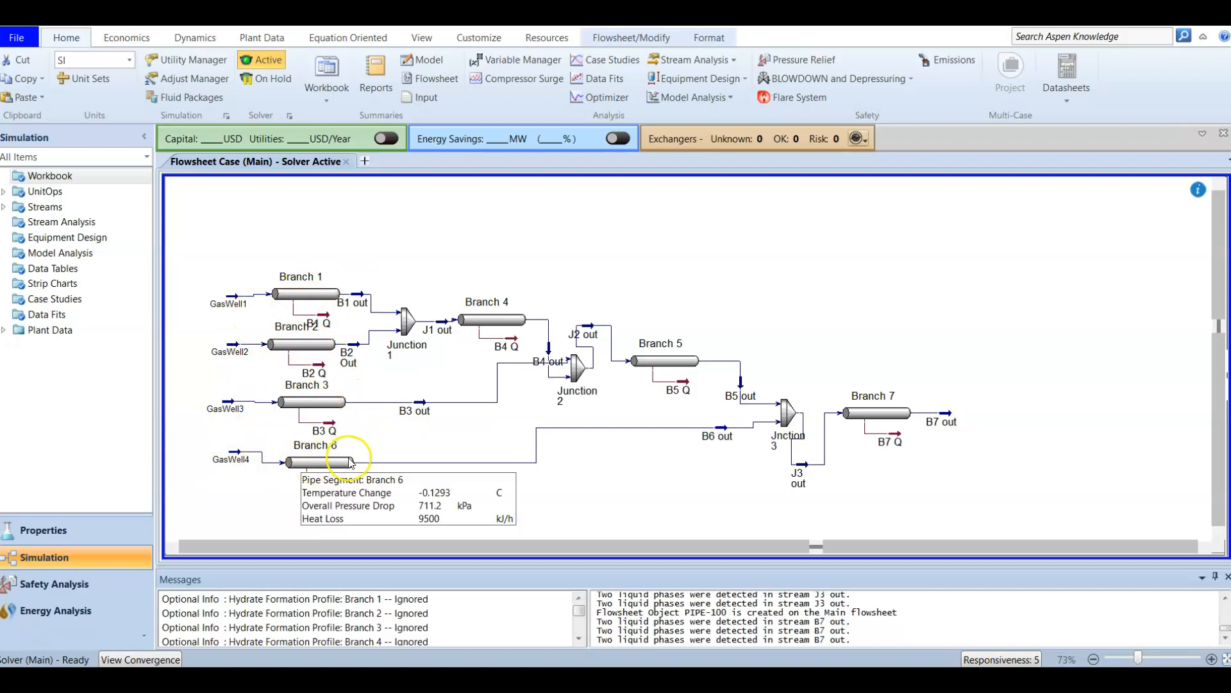
{"action": "mouse_move", "coordinate": [410, 318]}
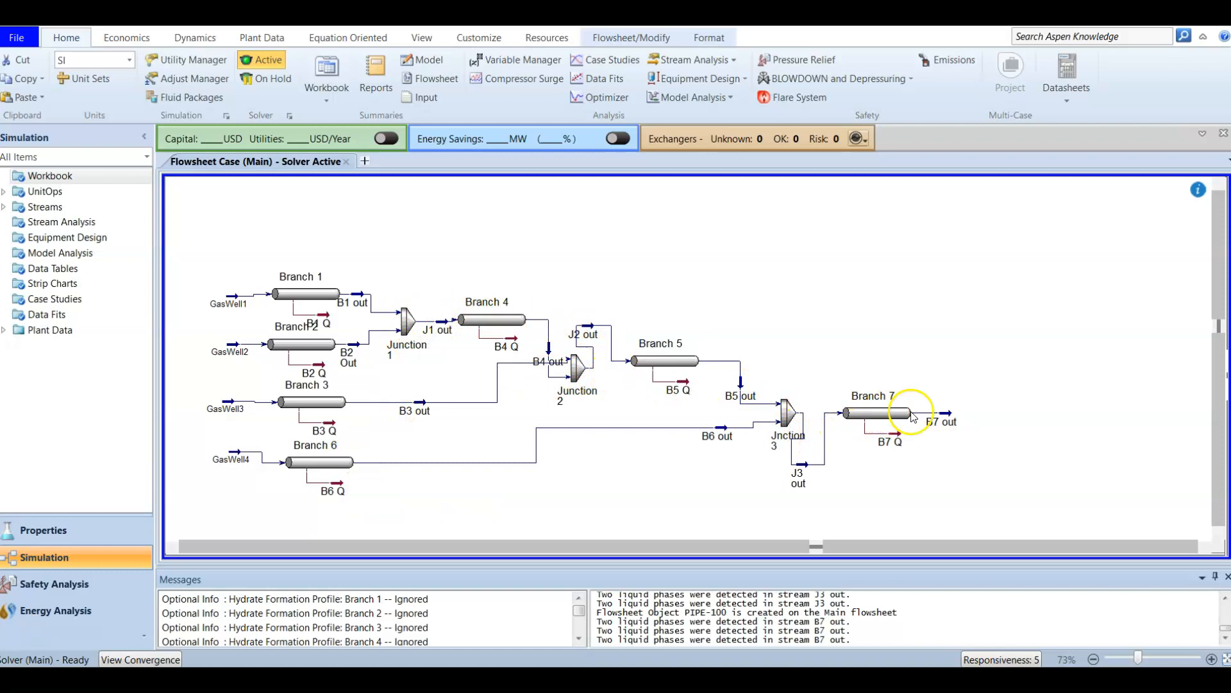
{"action": "left_click", "coordinate": [885, 418]}
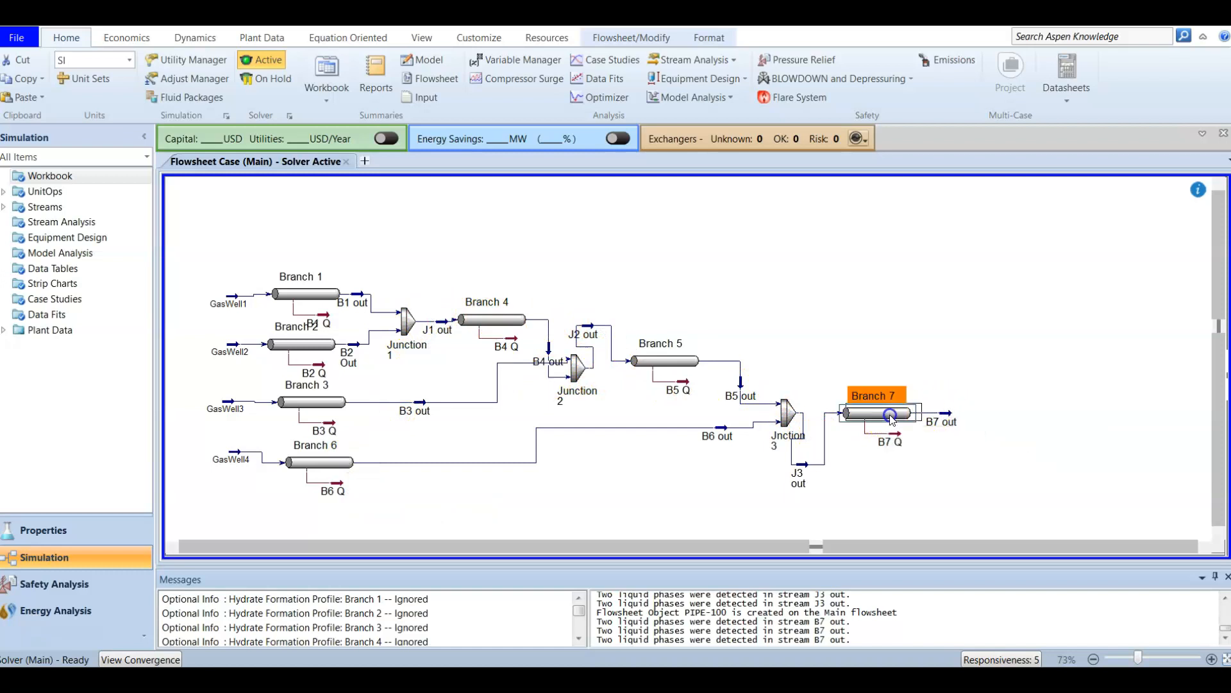
{"action": "left_click_drag", "start_coordinate": [889, 415], "coordinate": [890, 415]}
{"action": "left_click", "coordinate": [1059, 411]}
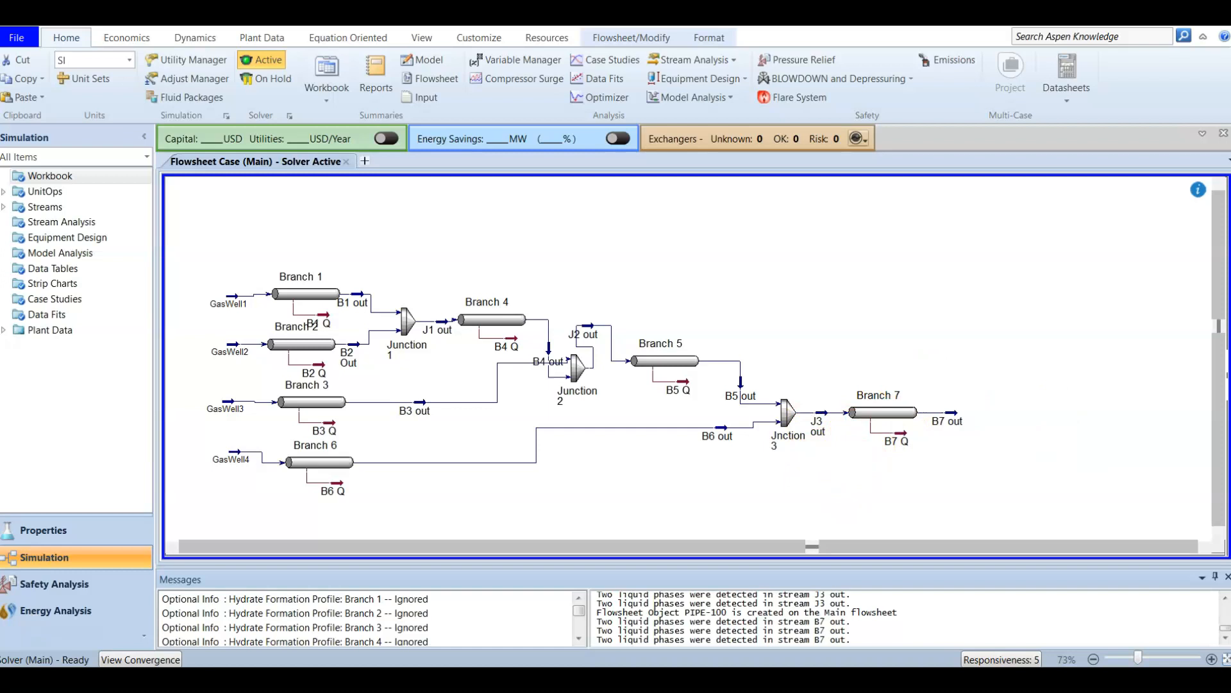
Open Branch 7's properties and review its pipe network performance profile and CO2 corrosion flow assurance settings.
{"action": "left_click", "coordinate": [885, 414]}
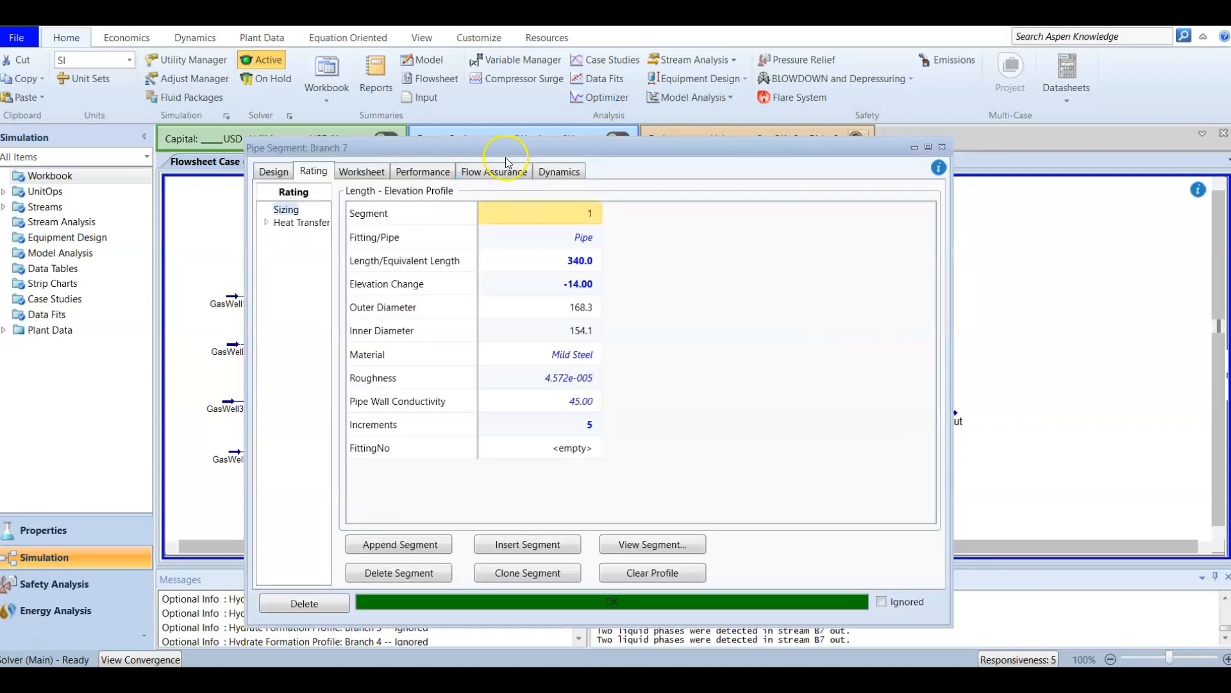
{"action": "left_click", "coordinate": [423, 172]}
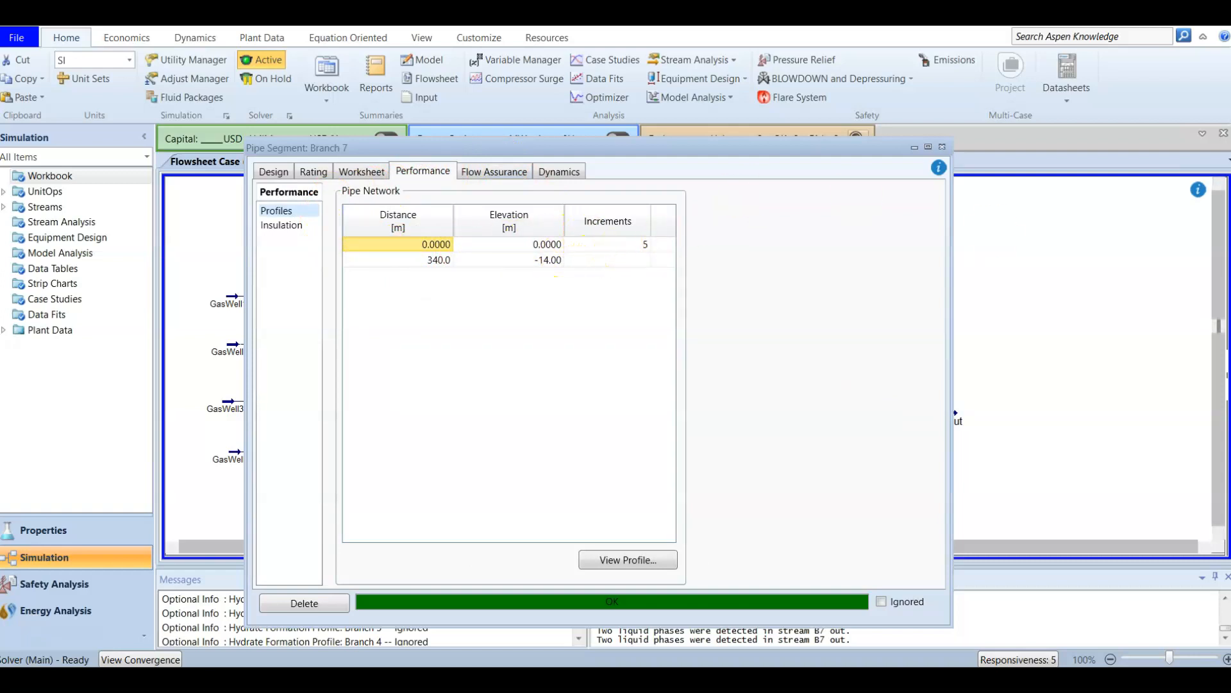
{"action": "left_click", "coordinate": [616, 244]}
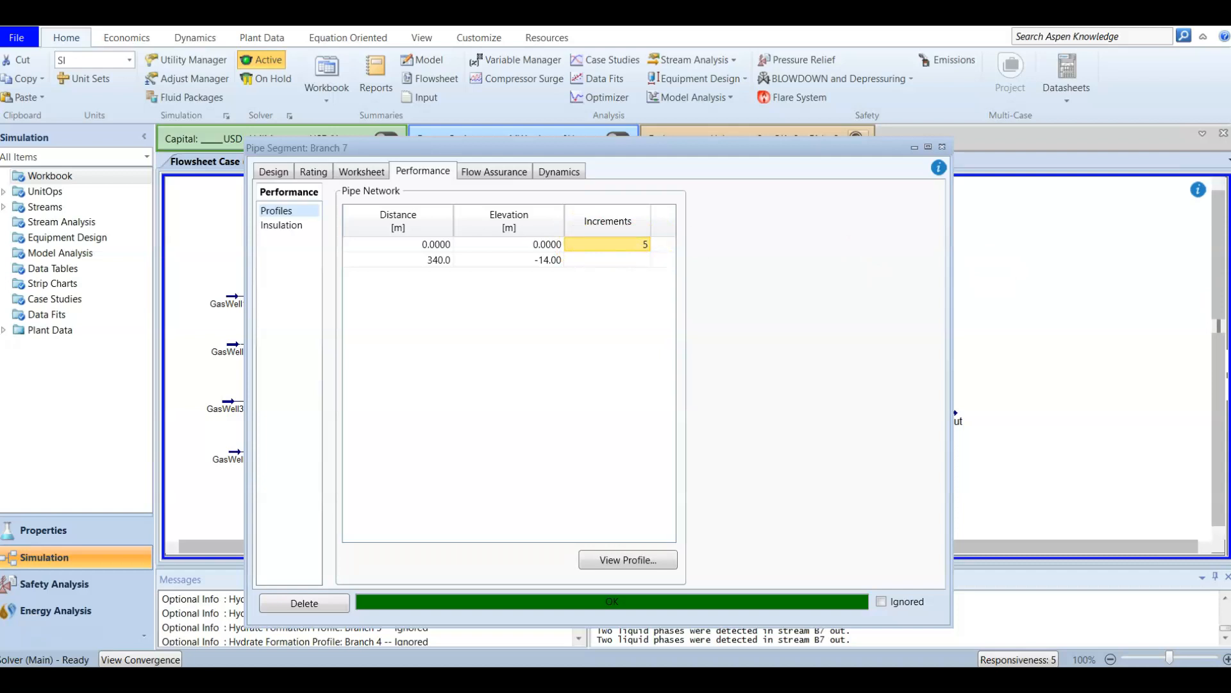
{"action": "left_click", "coordinate": [425, 175]}
{"action": "left_click", "coordinate": [482, 173]}
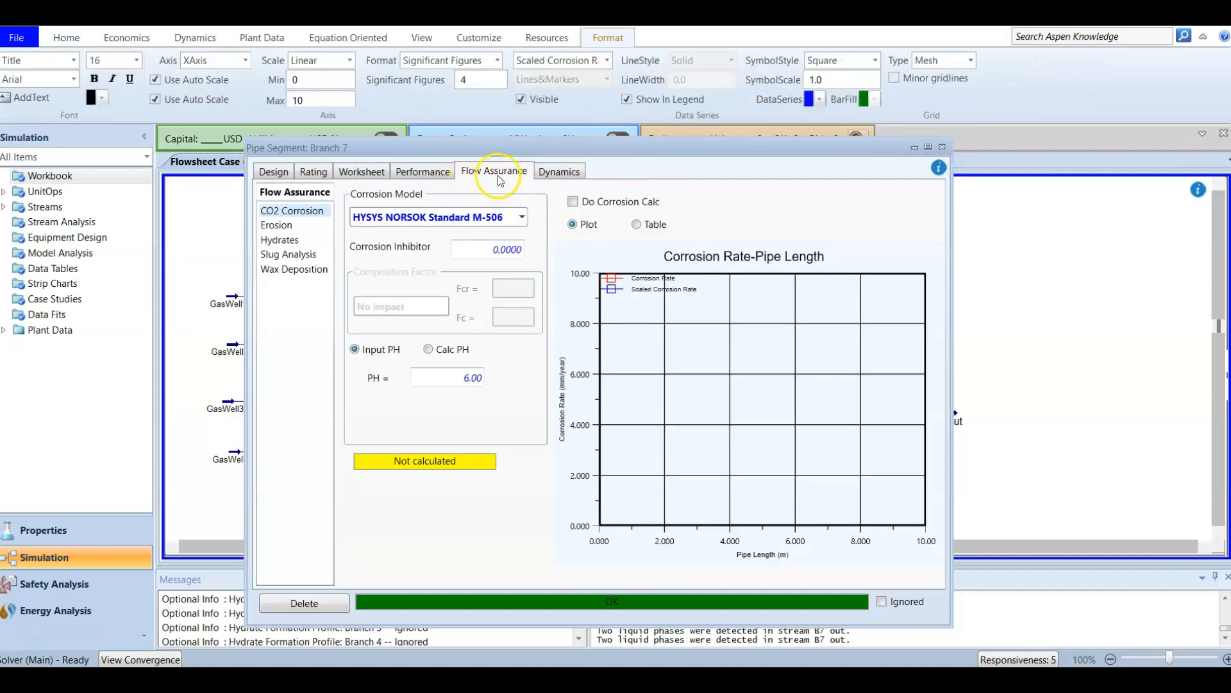